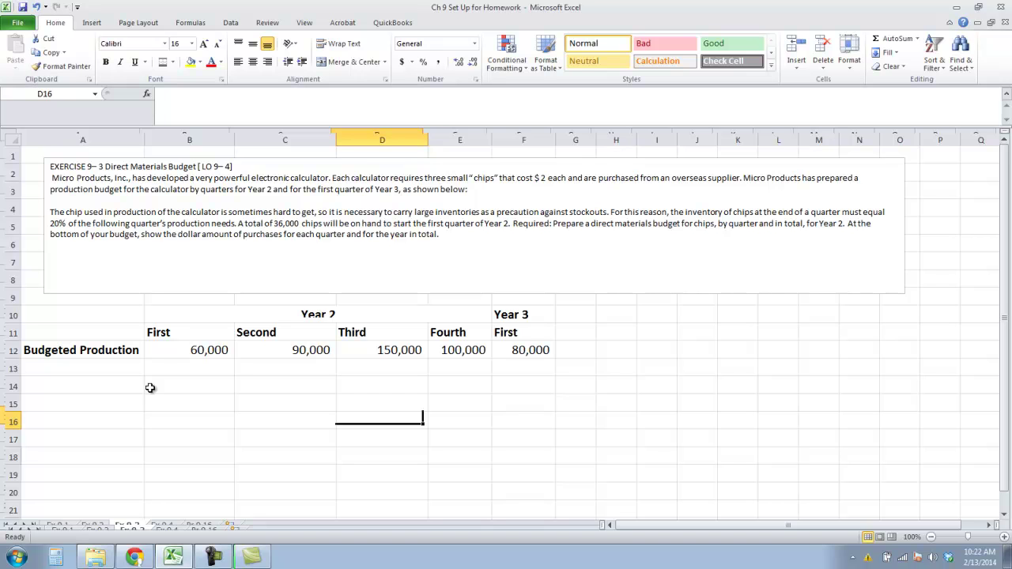
left_click(172, 246)
left_click(126, 368)
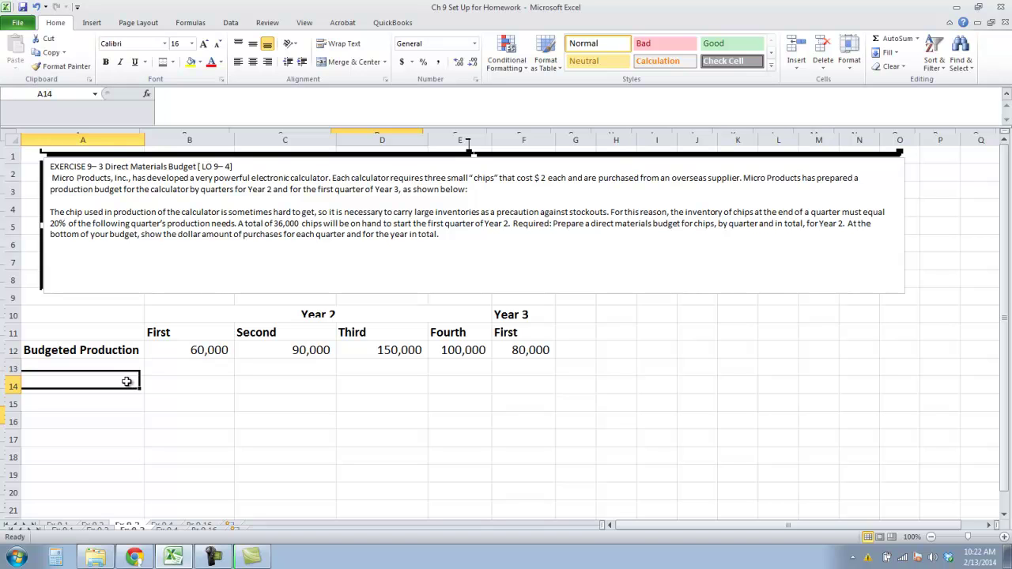
left_click(88, 250)
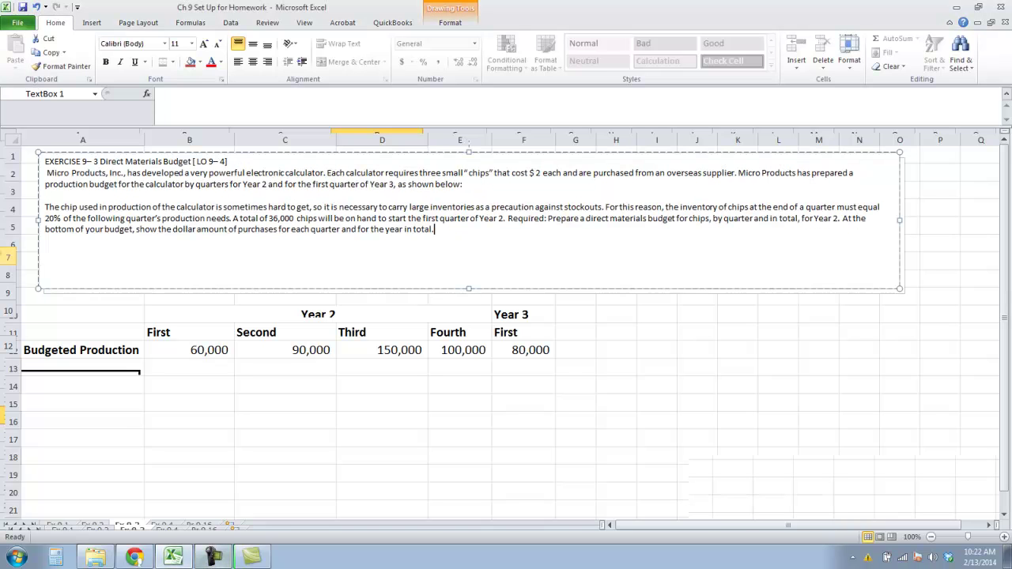
- Label cell A14 "Required Ending Inventory" and enter 20% beside it in B14
left_click(75, 387)
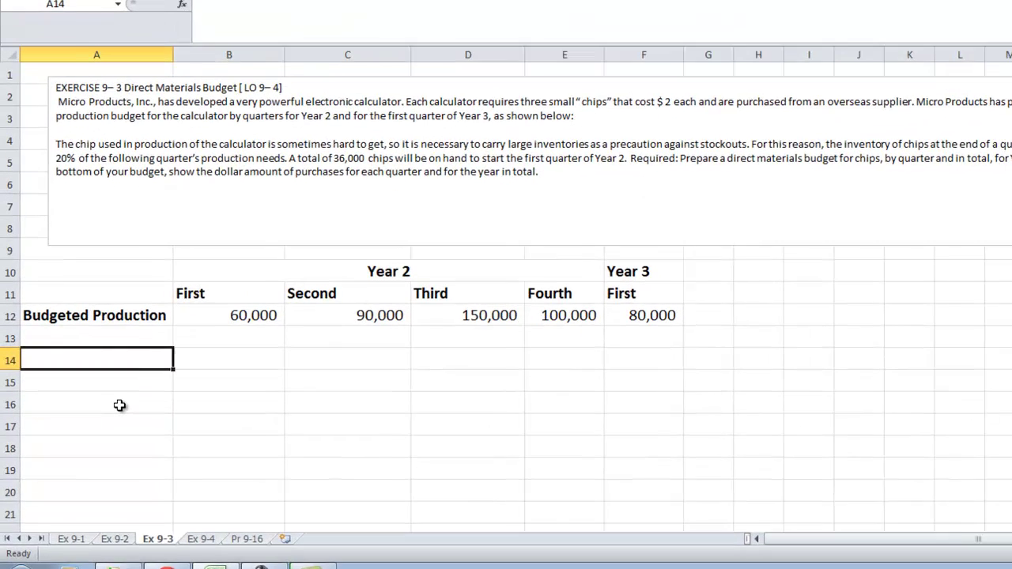
type("Required Ending")
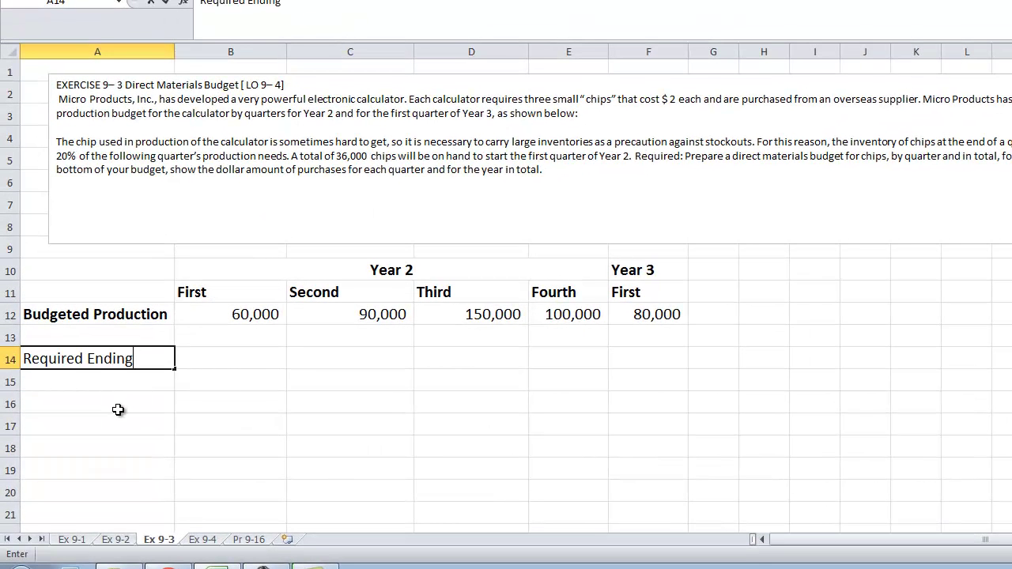
type(" Inventory")
key("Tab")
type("30%R")
key("BackSpace")
key("BackSpace")
key("BackSpace")
key("BackSpace")
type("20% o")
key("BackSpace")
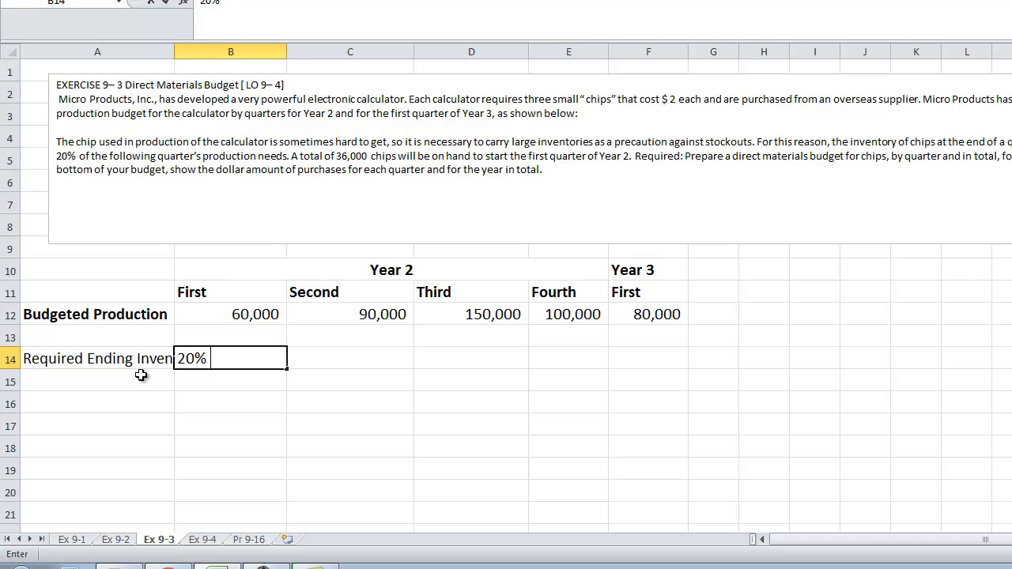
- Enter the note "of next Q budget" in C14 and widen column A to fit the ending inventory label
key("Tab")
type("of ")
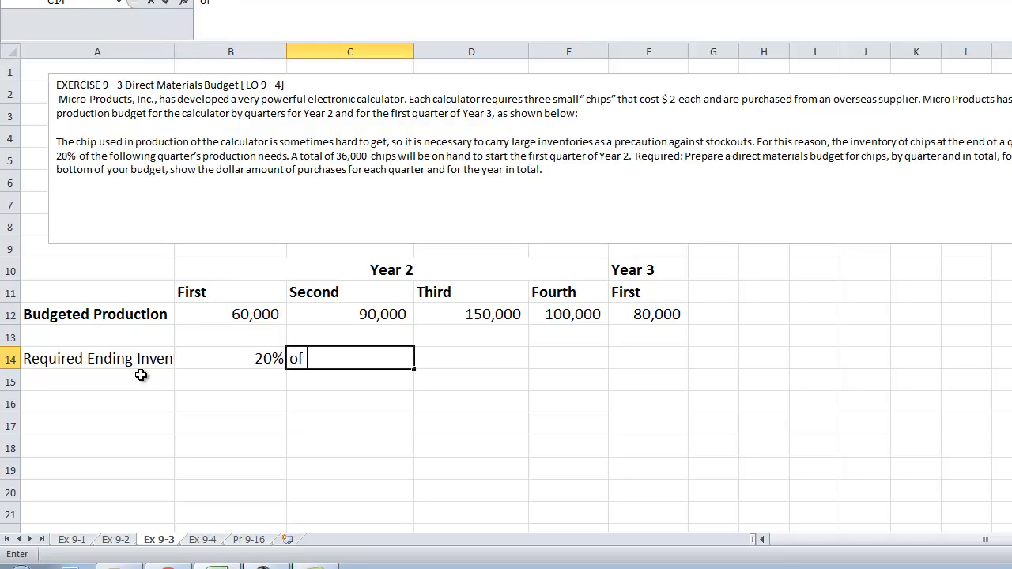
type("next Q budget")
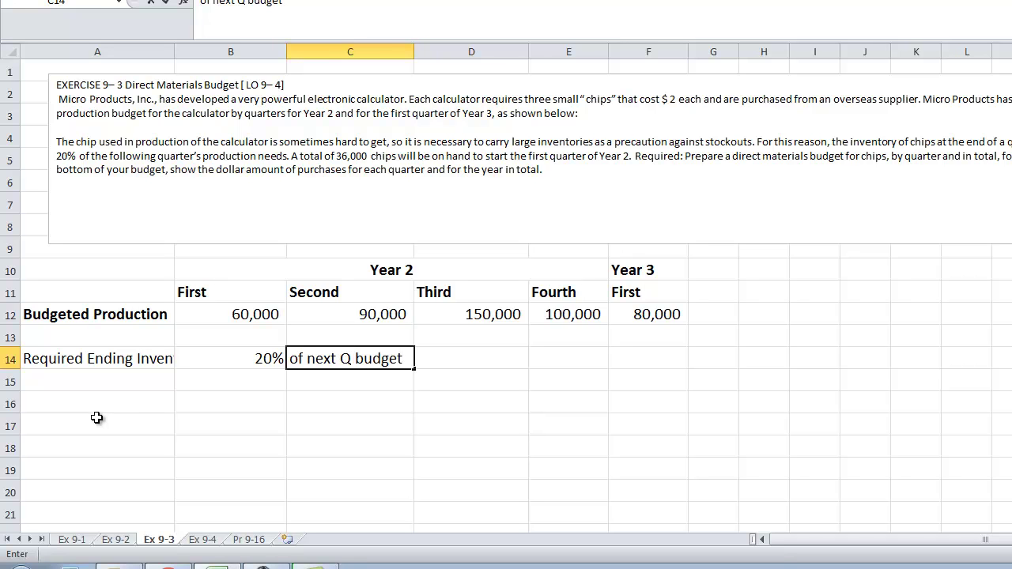
type("t")
key("Return")
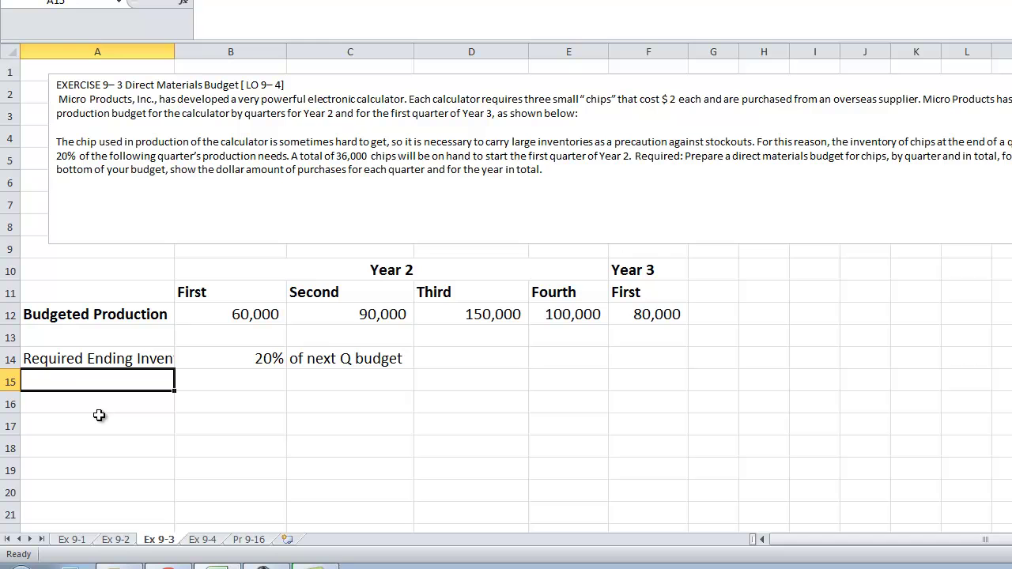
left_click_drag(173, 50, 247, 53)
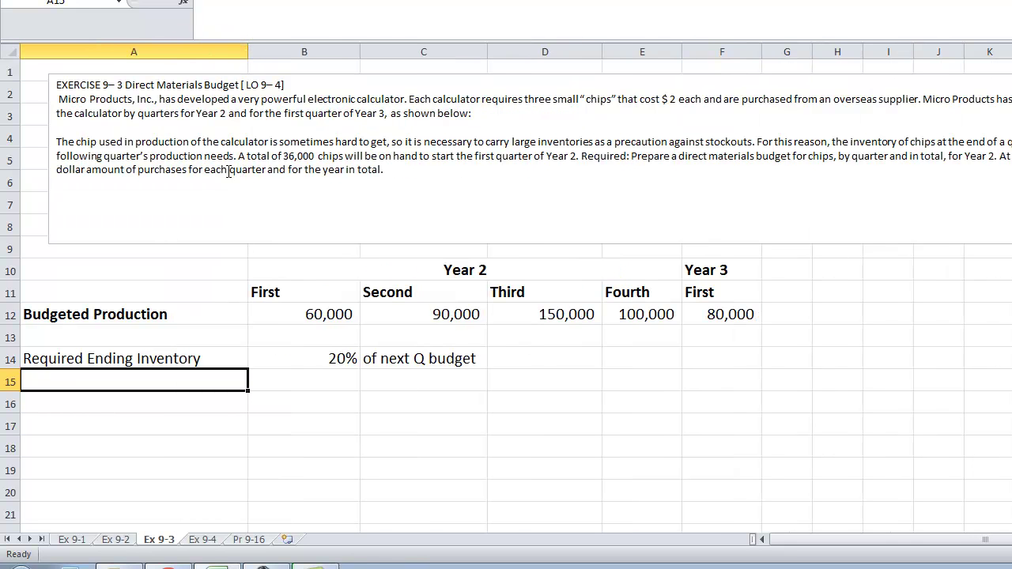
- Add a "Beginning Inventory" row in A15 with 36000 in B15, formatted with a thousands separator and two decimals
type("e")
key("BackSpace")
type("Beginning")
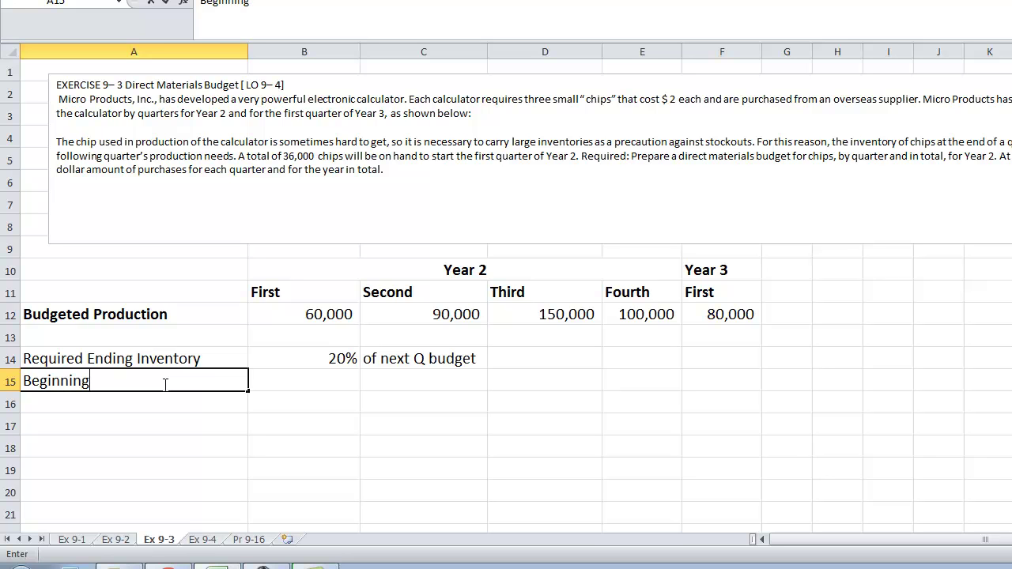
type(" Inventory")
key("Tab")
type("36000")
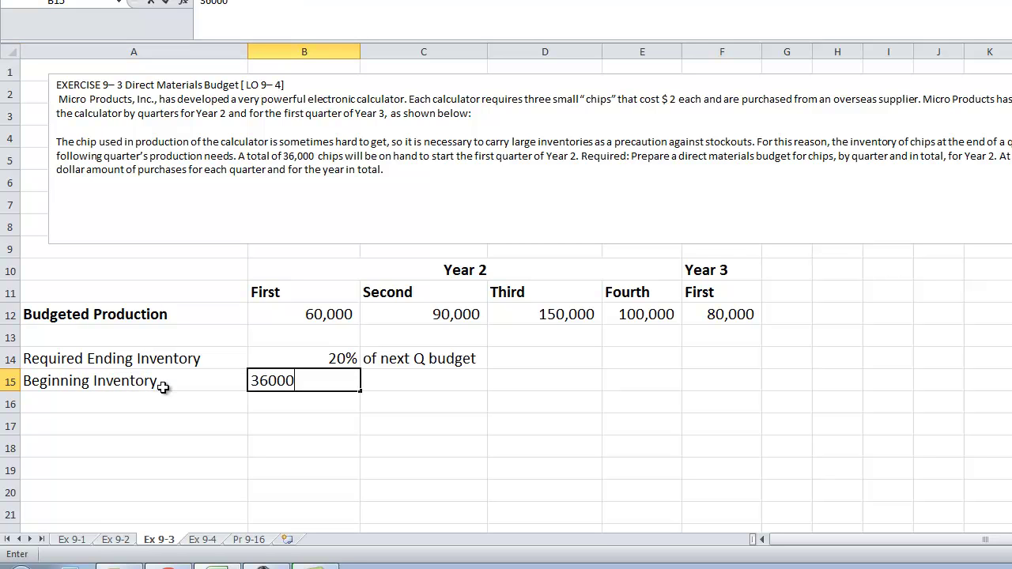
key("Tab")
left_click(320, 381)
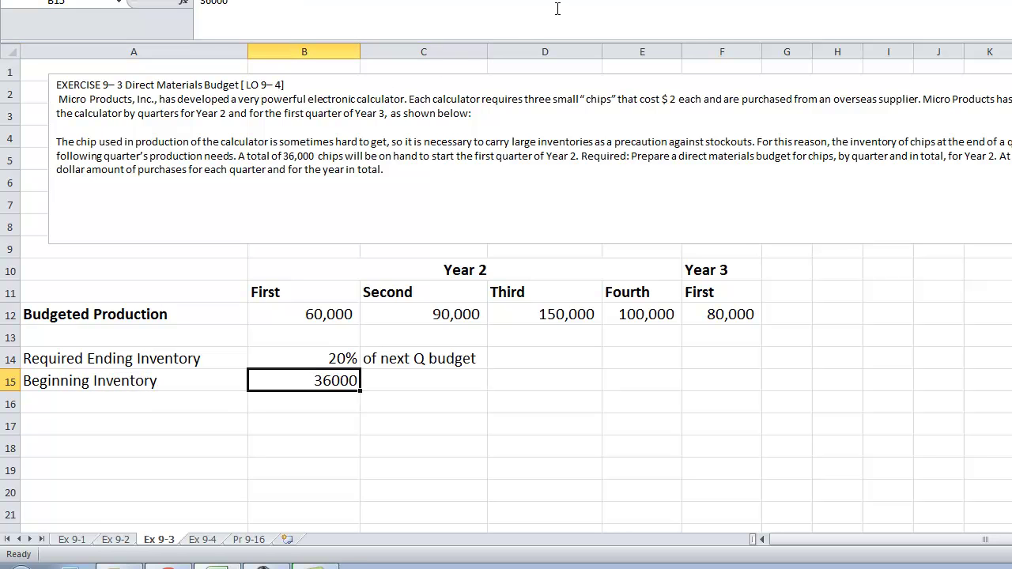
key("ctrl+shift+1")
left_click(430, 377)
left_click(104, 394)
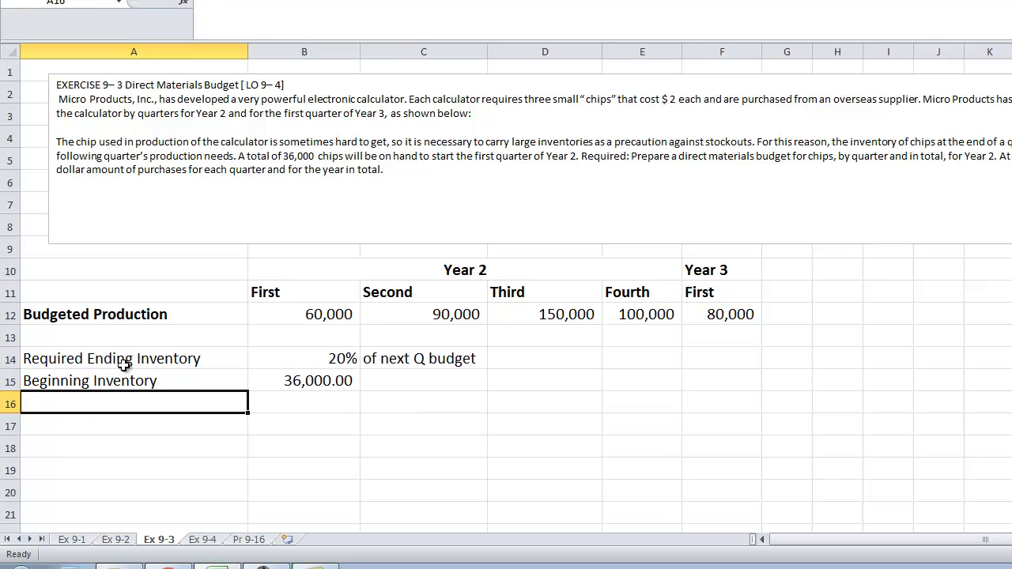
- Copy the year and quarter headings in B10:F11 and paste them starting at B18
left_click_drag(281, 269, 707, 276)
right_click(732, 292)
left_click(767, 35)
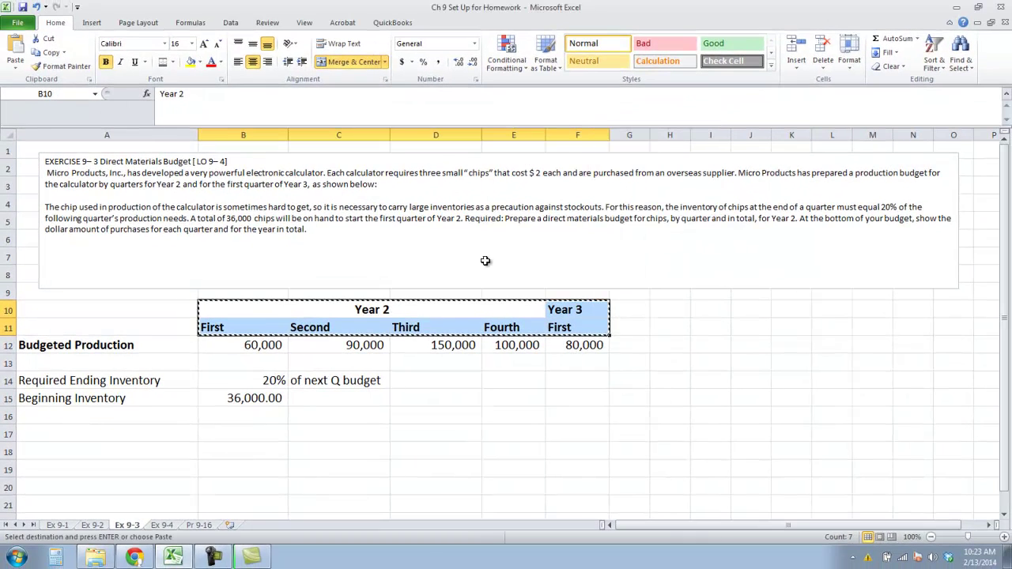
left_click(240, 458)
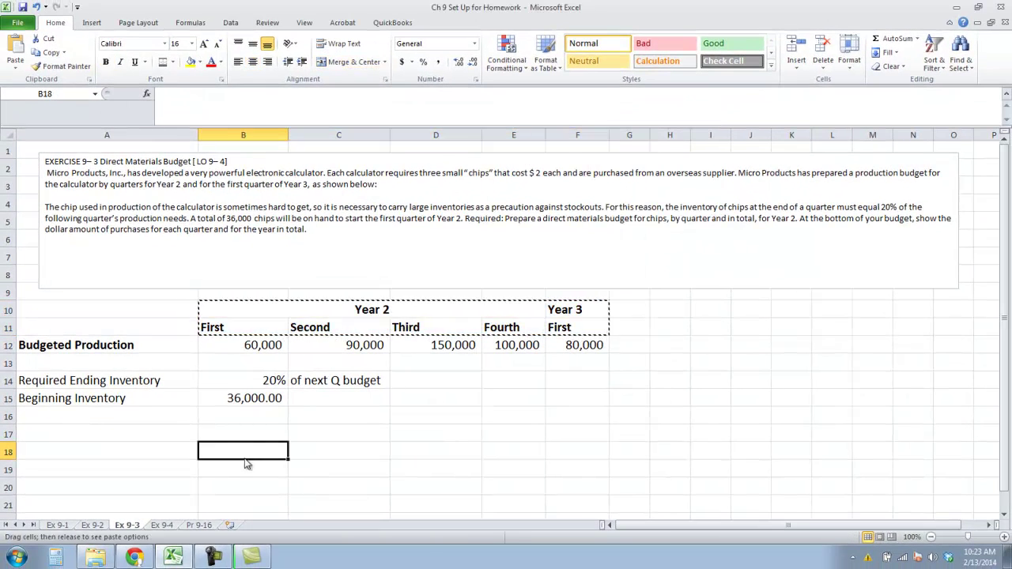
right_click(232, 449)
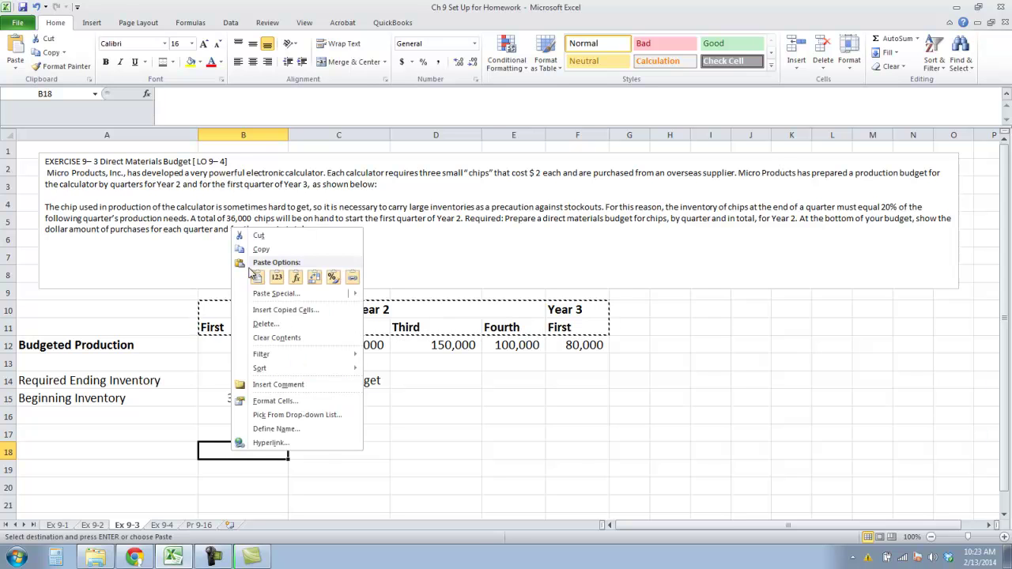
left_click(257, 277)
- Enter the title "Direct Materials Budget" in A17 above the copied headings
left_click(81, 438)
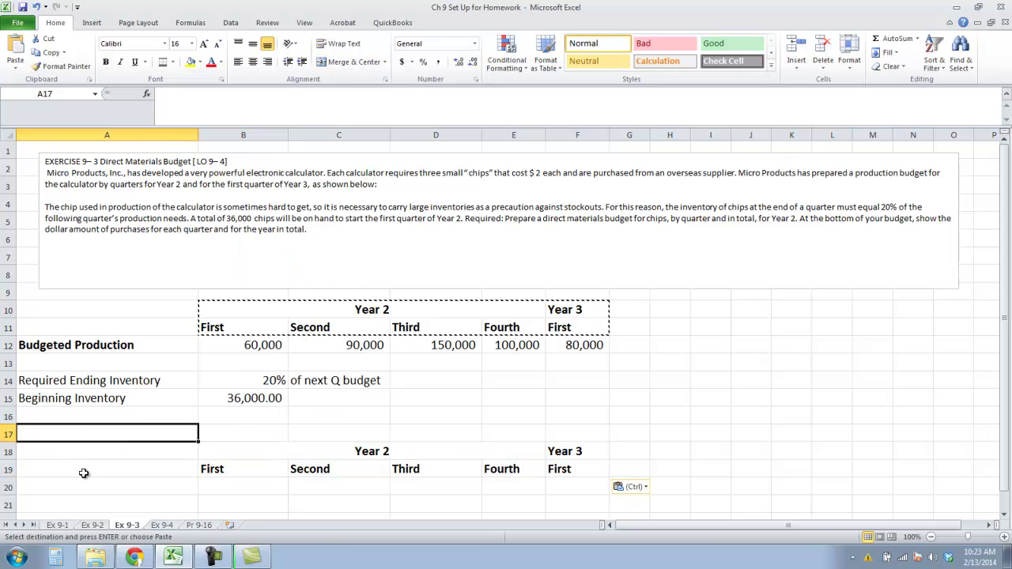
type("Direct Mtear")
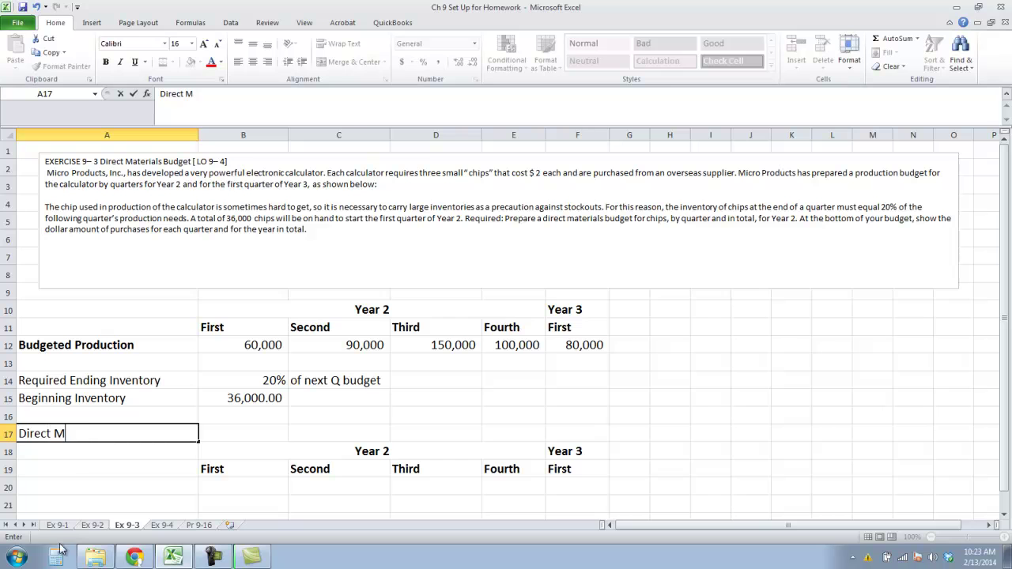
key("BackSpace")
key("BackSpace")
key("BackSpace")
key("BackSpace")
type("aterials Budget")
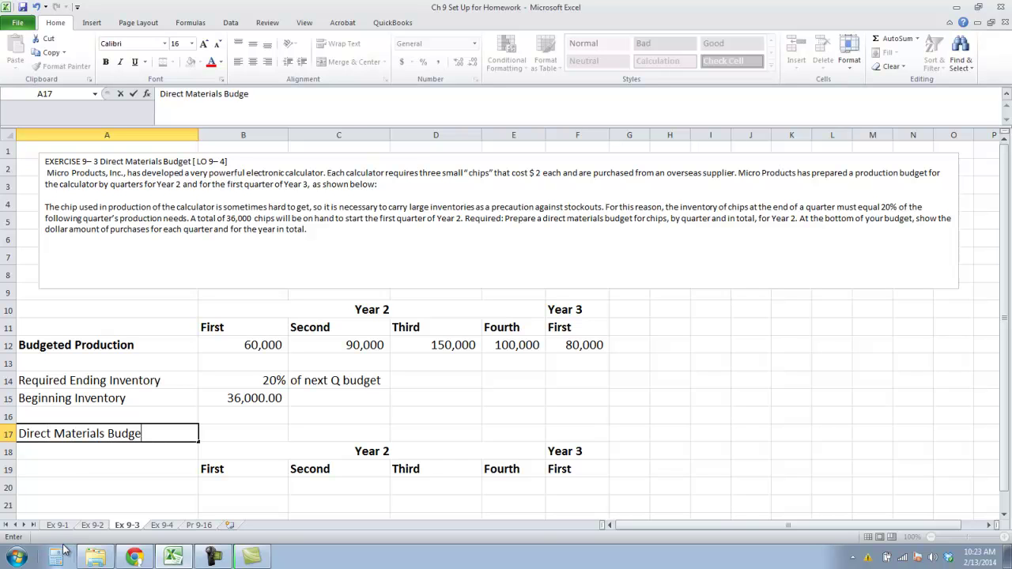
key("Tab")
- Make the Direct Materials Budget title bold and merge and center it across columns A to F
left_click(120, 435)
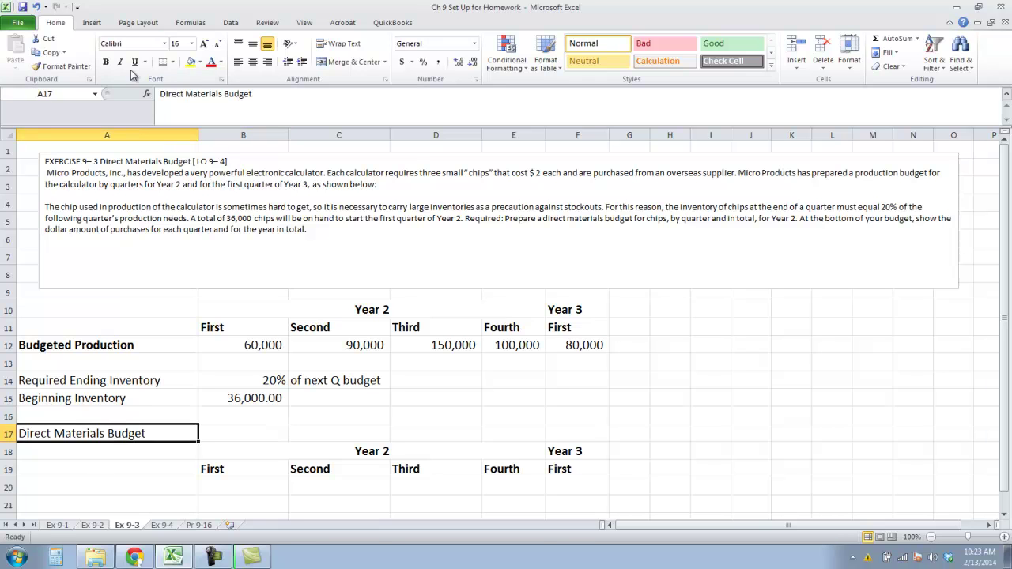
left_click(105, 61)
left_click_drag(166, 433, 577, 463)
left_click(350, 62)
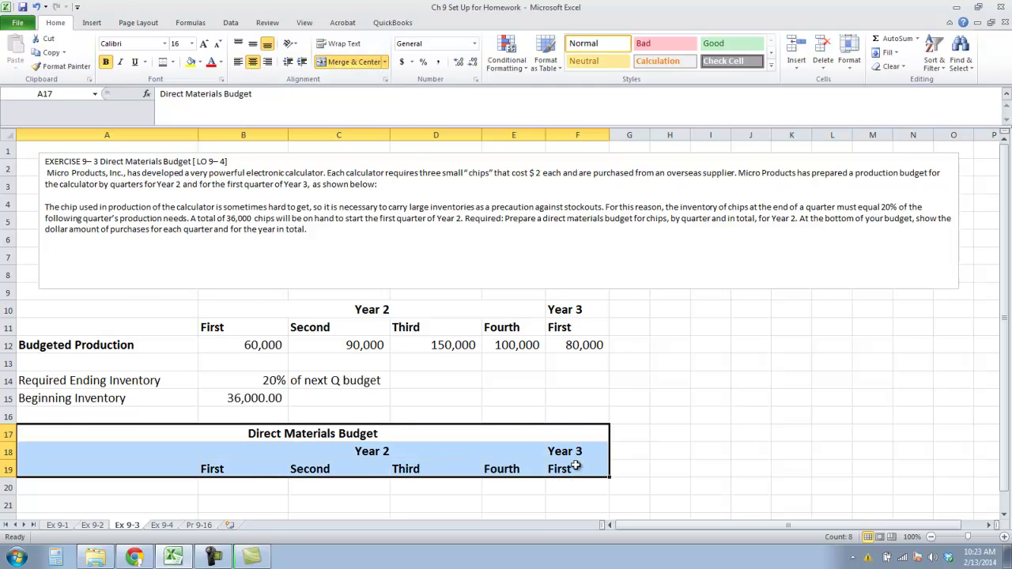
- Label the first budget row "Required production" in A20
scroll(526, 452, "down", 3)
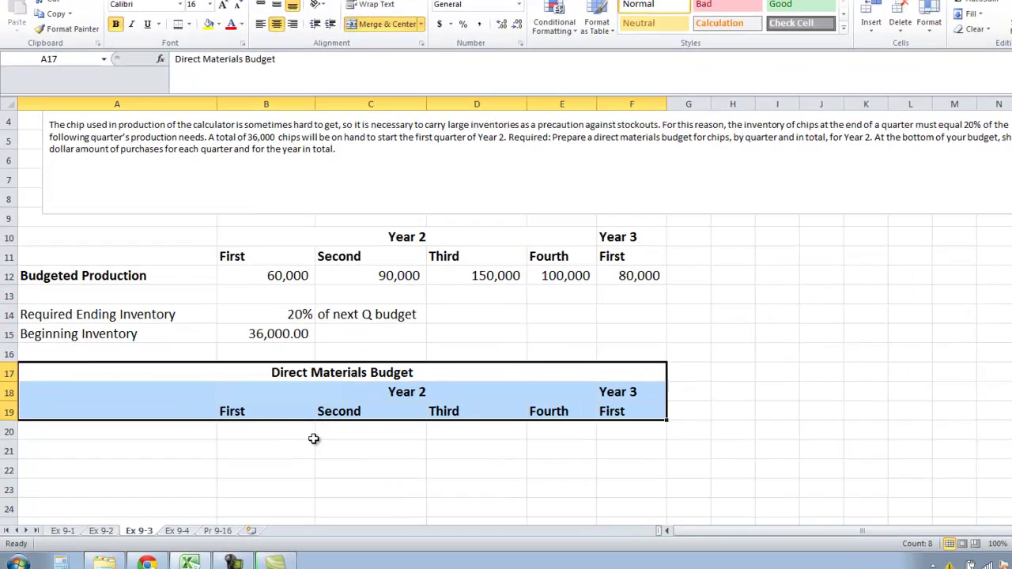
left_click(281, 437)
left_click(168, 433)
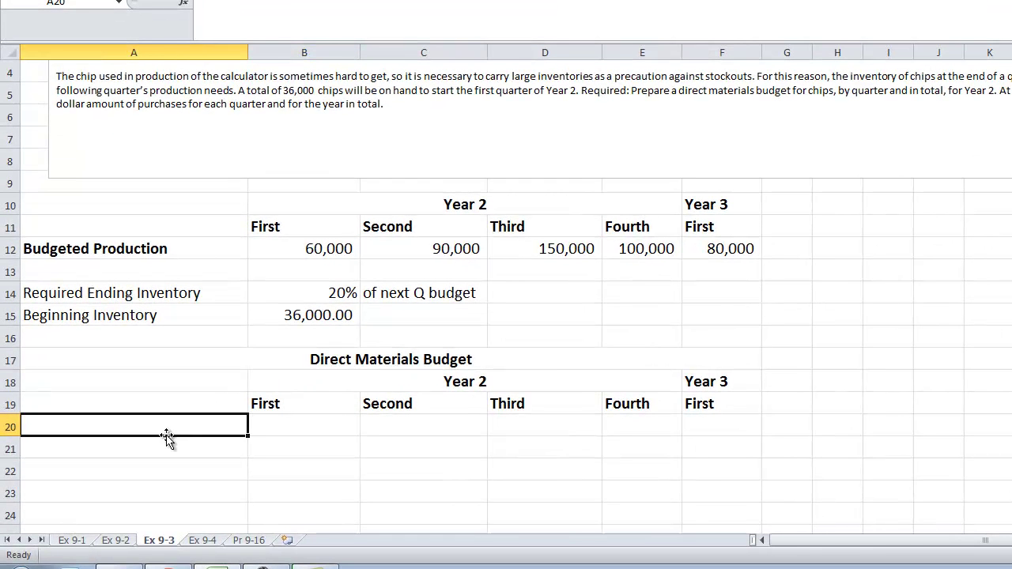
type("Required in")
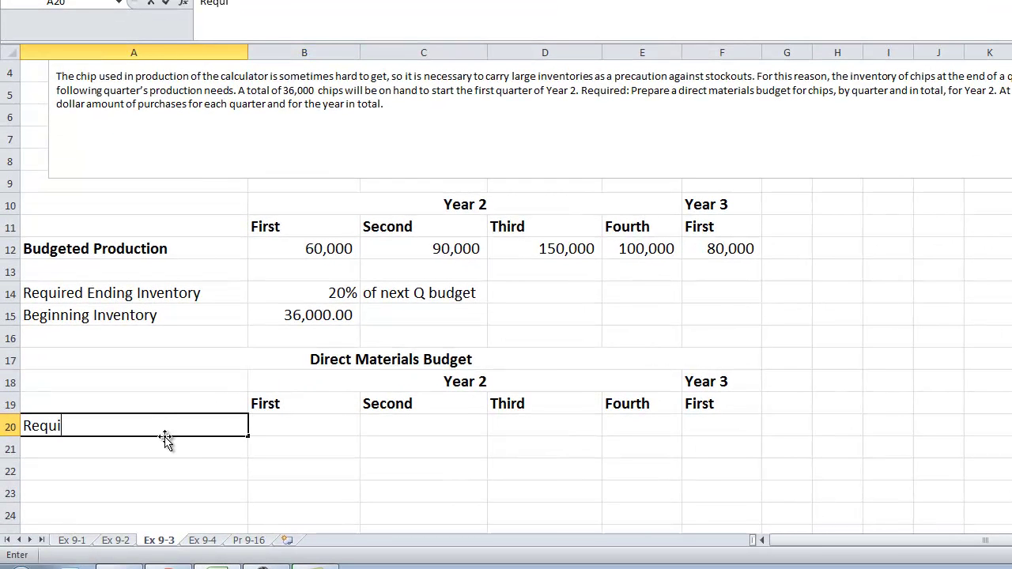
key("BackSpace")
key("BackSpace")
key("BackSpace")
type("p")
key("BackSpace")
type("prd")
key("BackSpace")
type("p")
key("BackSpace")
type("oduction")
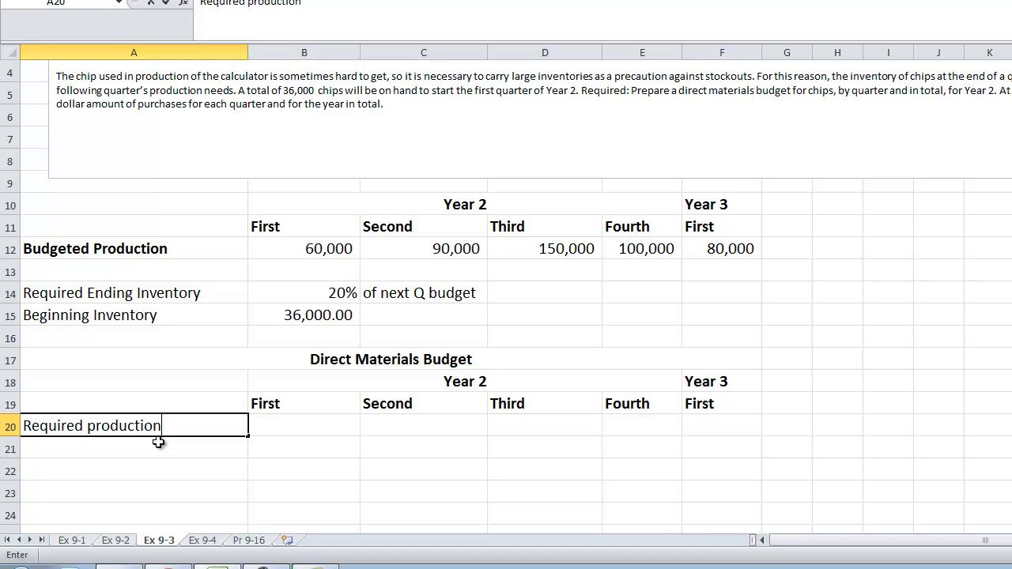
key("Tab")
- Link the first- and second-quarter required production in B20 and C20 to budgeted production in B12 and C12
type("=")
left_click(315, 255)
key("Tab")
type("=")
left_click(433, 247)
key("Tab")
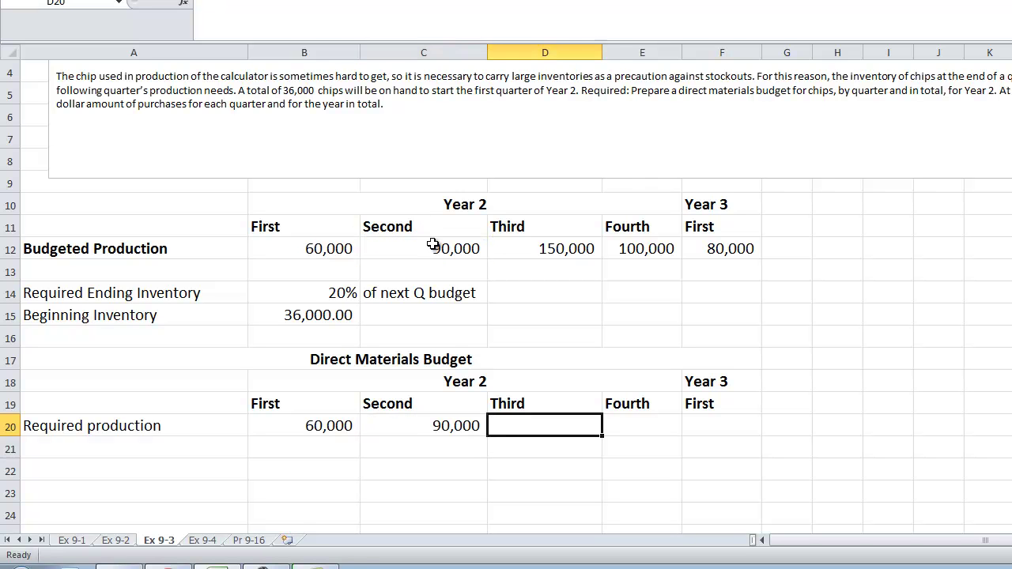
- Link the third- and fourth-quarter required production in D20 and E20 to budgeted production in D12 and E12
type("=")
left_click(519, 268)
left_click(522, 251)
key("Return")
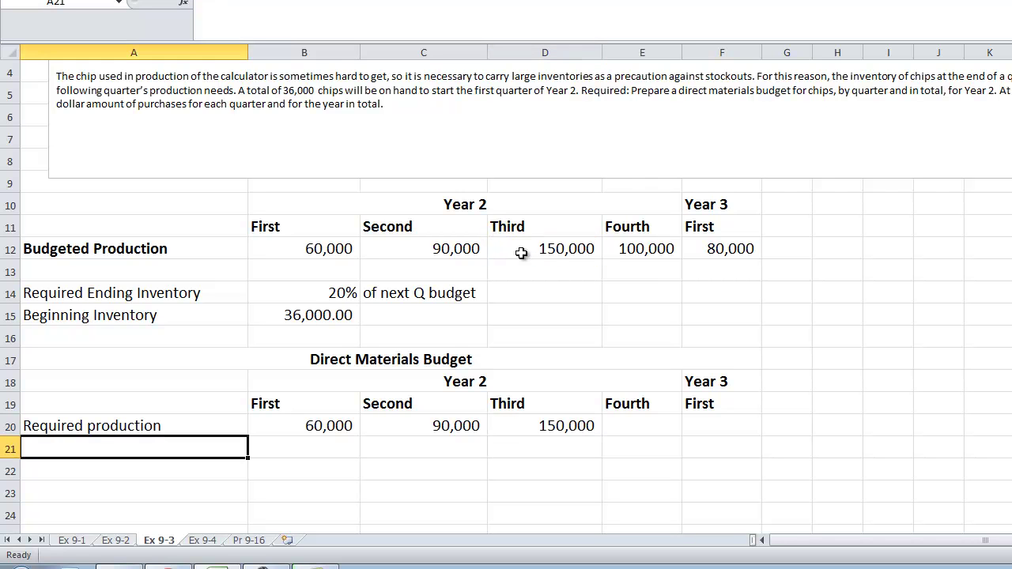
left_click(633, 423)
type("=")
left_click(637, 247)
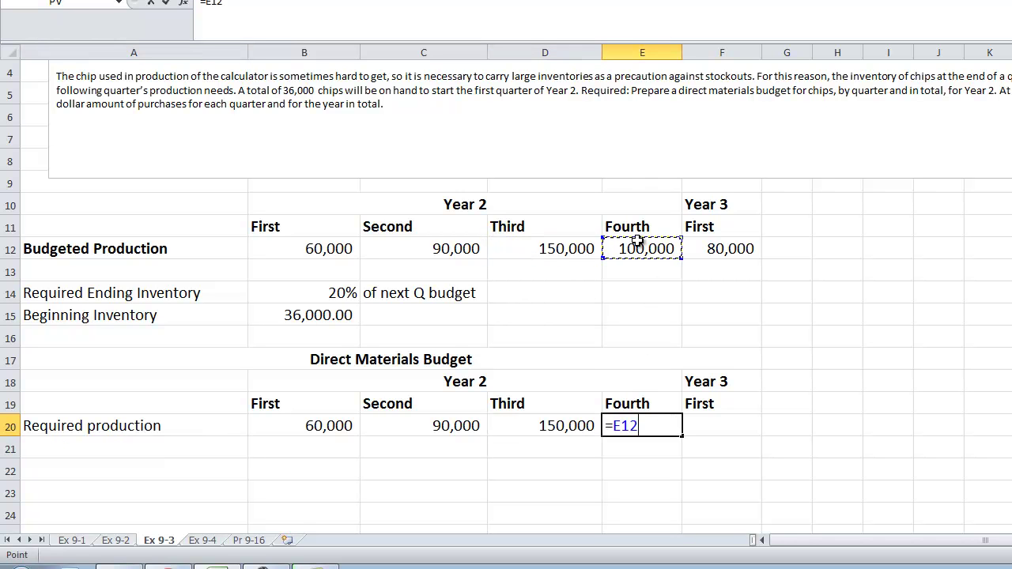
key("Return")
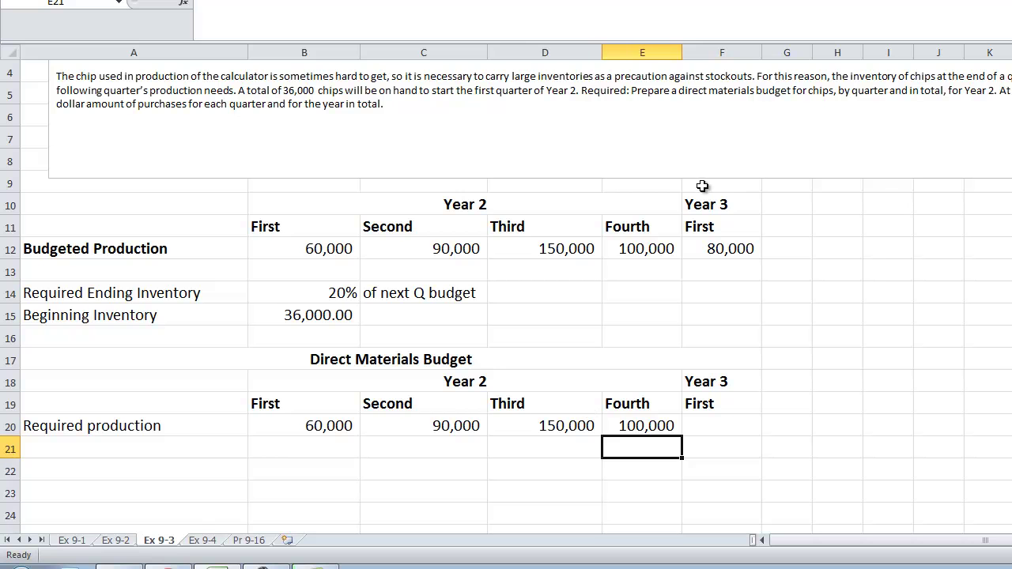
- Widen columns E and F, and link the Year 3 first-quarter required production in F20 to F12
left_click_drag(683, 52, 730, 52)
left_click_drag(810, 52, 840, 52)
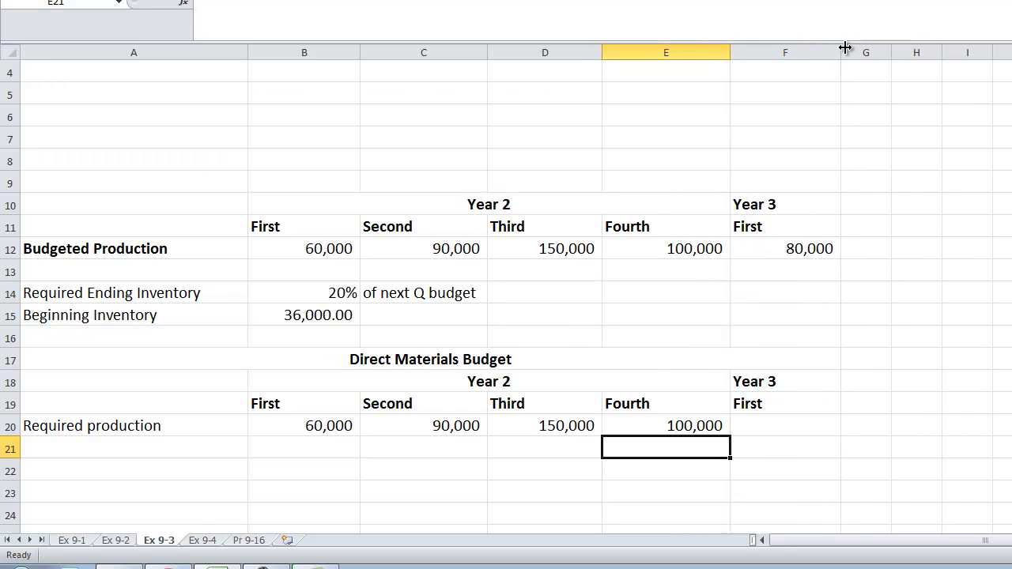
left_click(821, 434)
type("=")
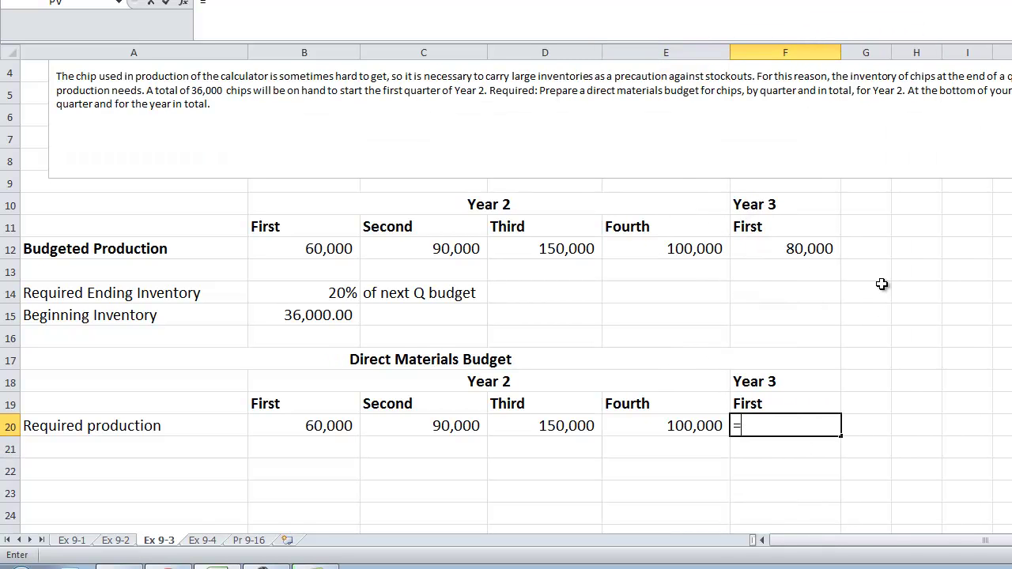
left_click(815, 248)
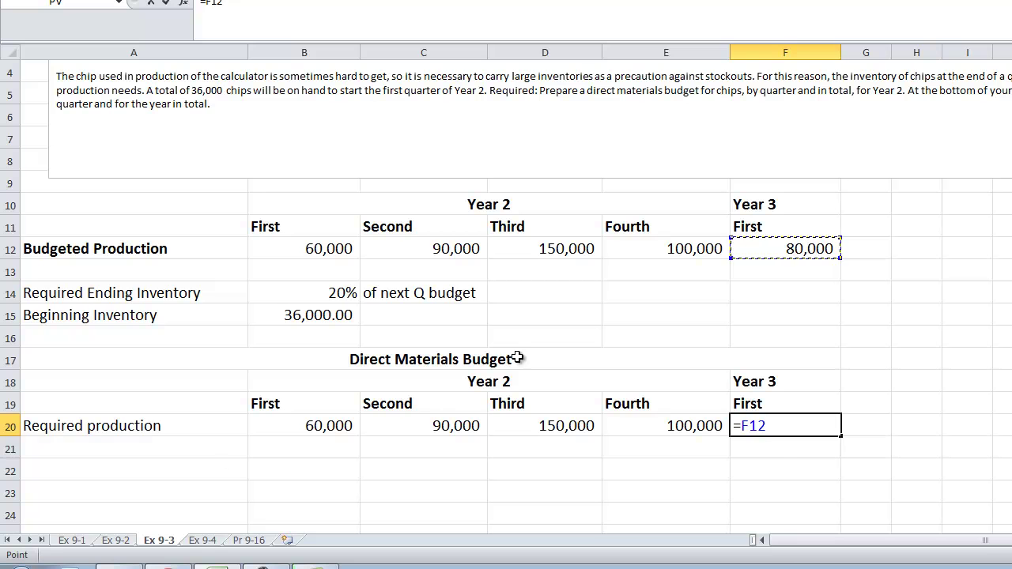
key("Tab")
- Label the next budget row "Number of chips per calc." in A21
left_click(119, 449)
scroll(150, 474, "right", 5)
scroll(150, 479, "left", 5)
type("Number")
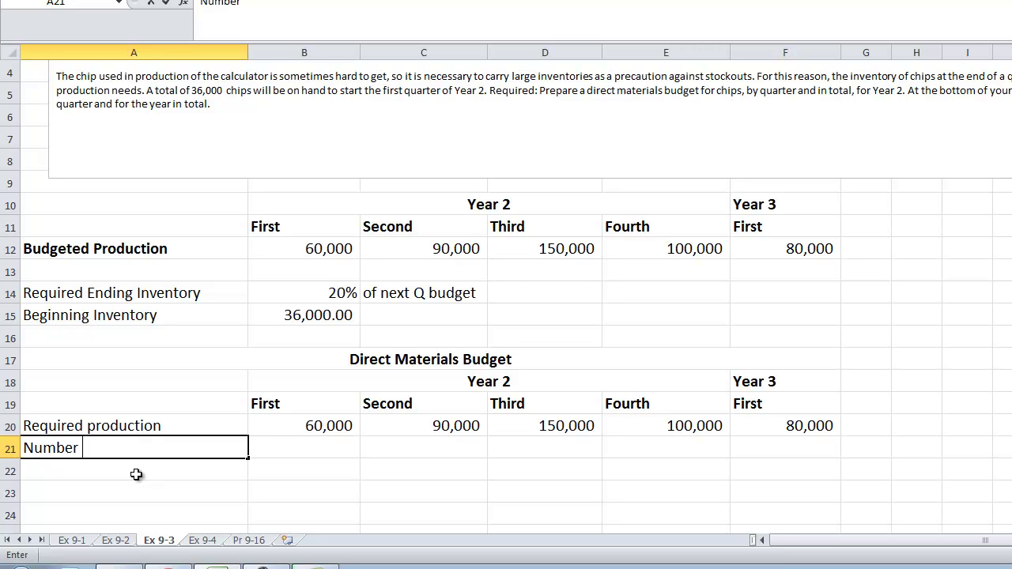
type(" of chips per calcl")
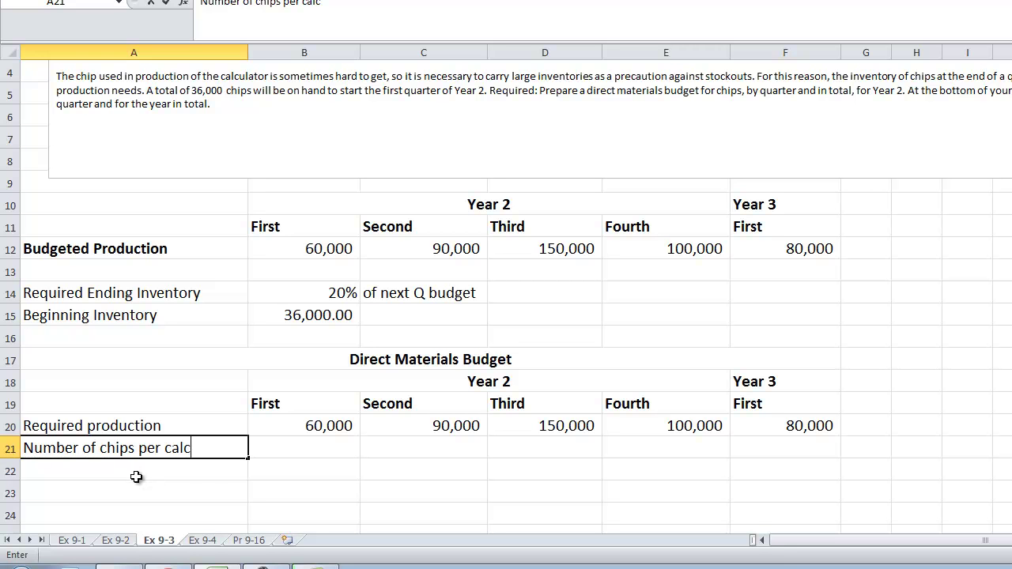
type(".")
key("Tab")
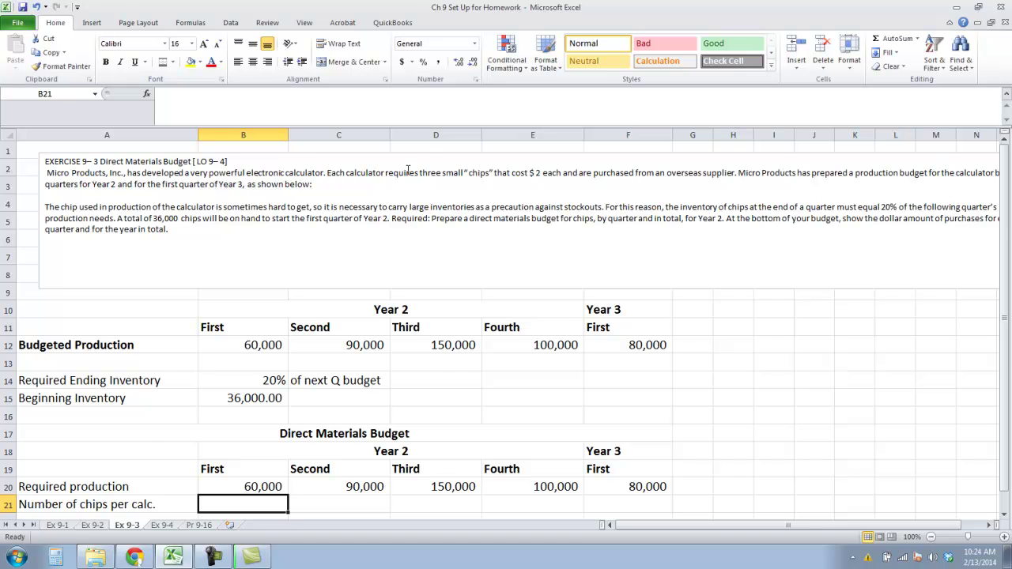
- Enter 3 as the number of chips per calculator in B21 through F21
scroll(427, 205, "down", 2)
type("3")
key("Tab")
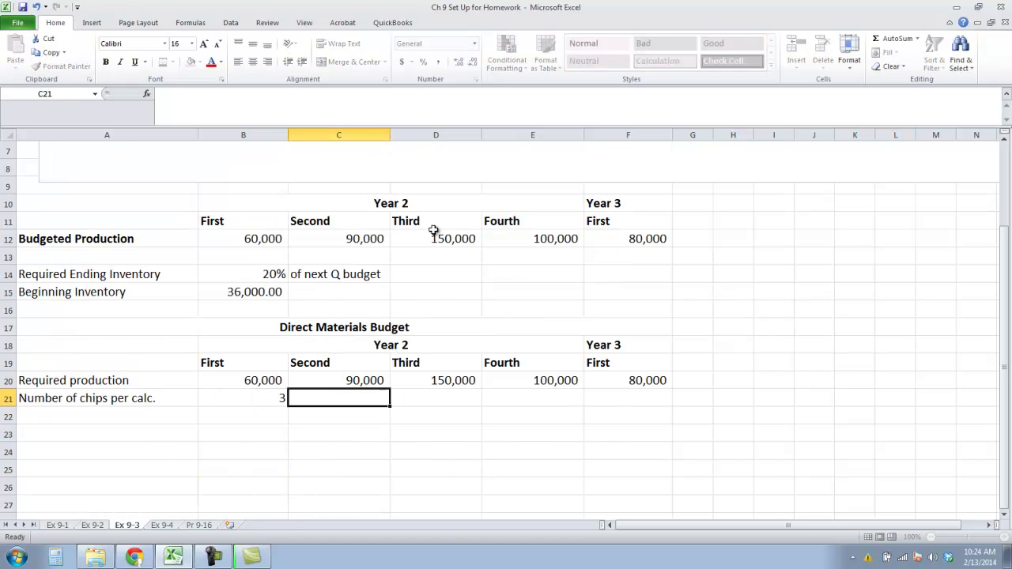
type("3")
key("Tab")
type("3")
key("Tab")
type("3")
key("Tab")
type("3")
key("Return")
- Label the next budget row "Total Production Needs" in A22
key("Left")
key("Left")
key("Left")
key("Left")
key("Left")
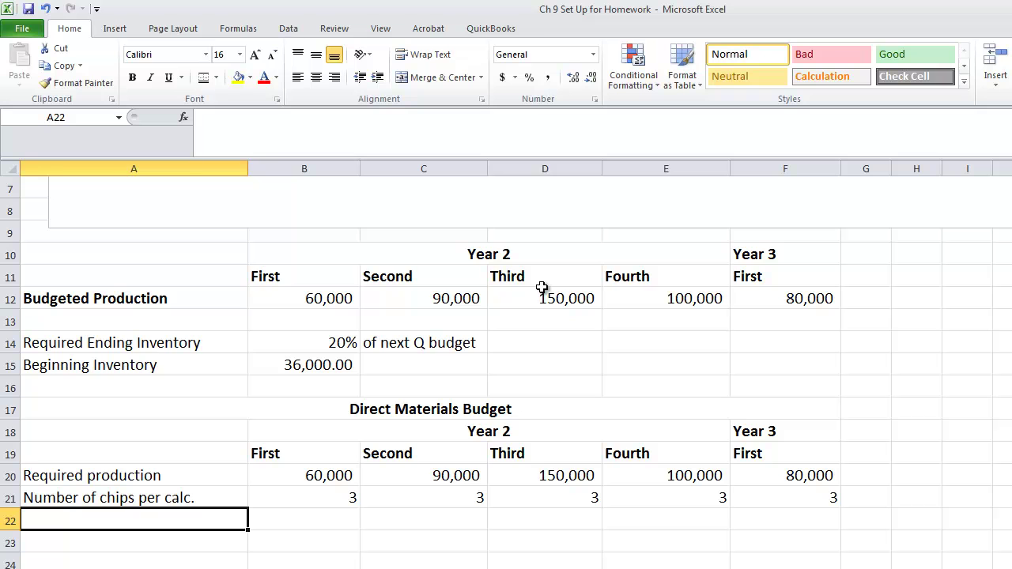
type("Tot")
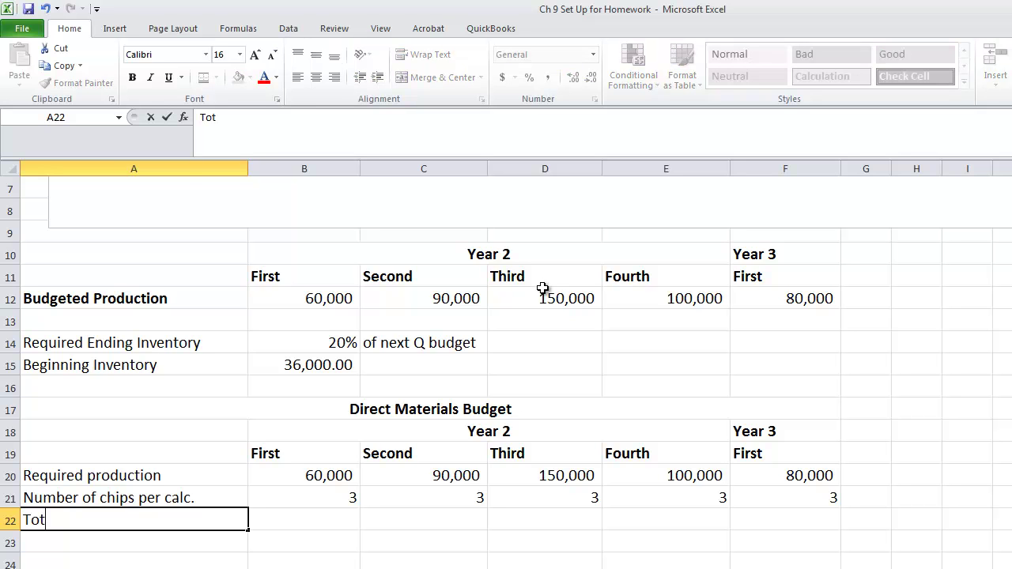
type("al Production")
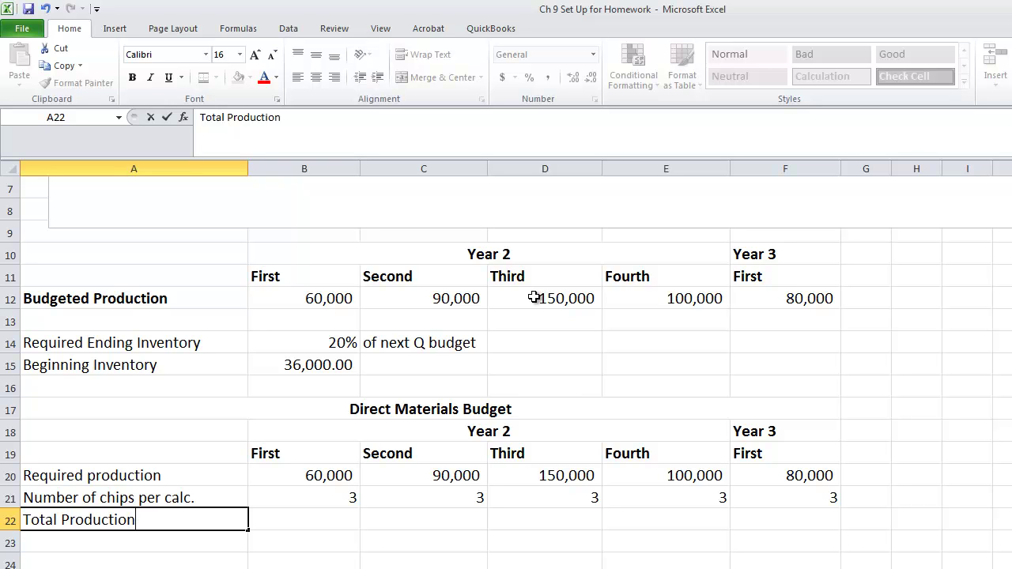
type(" Needs")
- Calculate the first-quarter total production needs in B22 with the formula =B20*B21
key("Tab")
type("=")
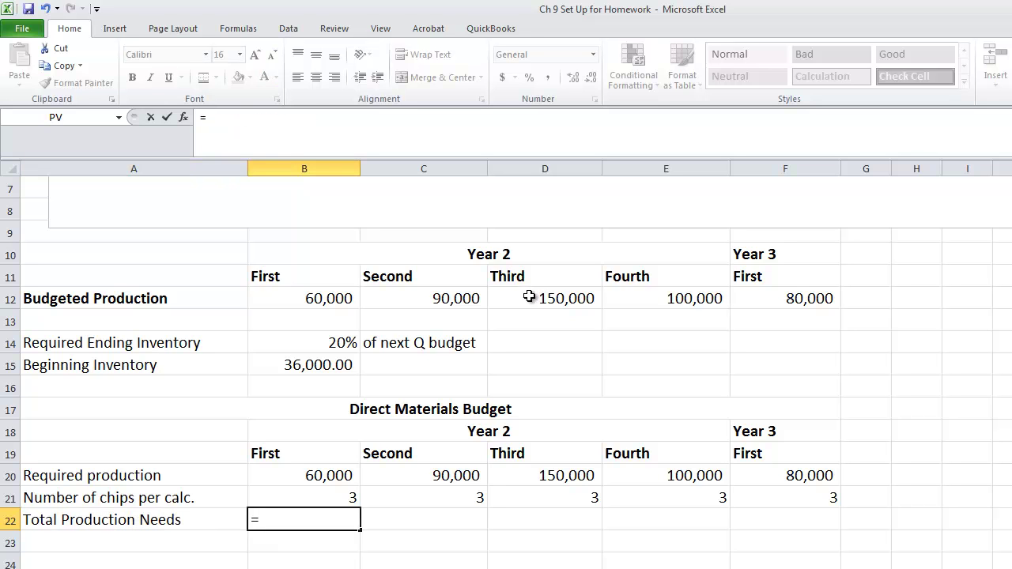
left_click(293, 475)
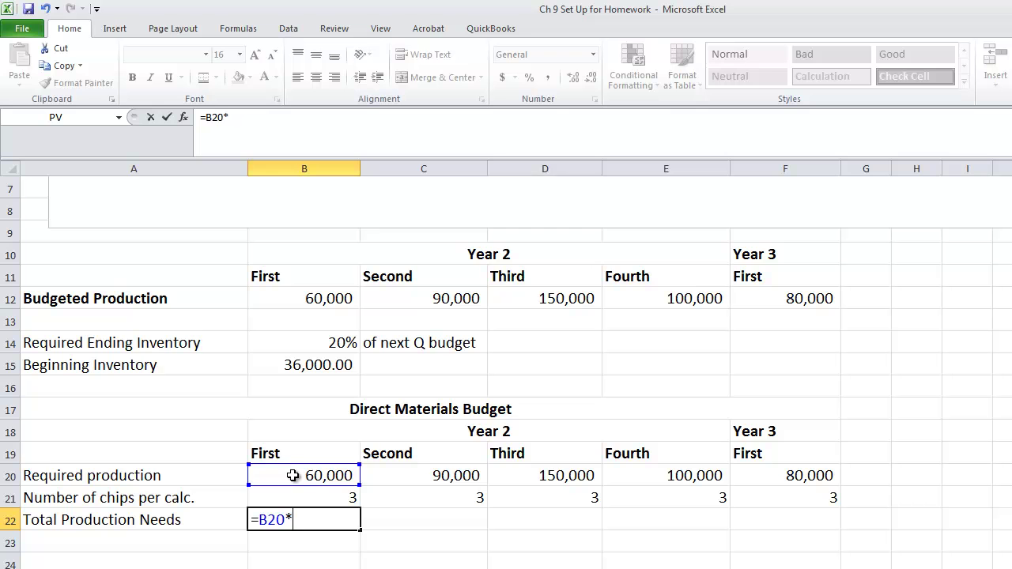
left_click(294, 499)
key("Return")
- Format B22 in comma style with no decimal places
left_click(294, 503)
left_click(302, 520)
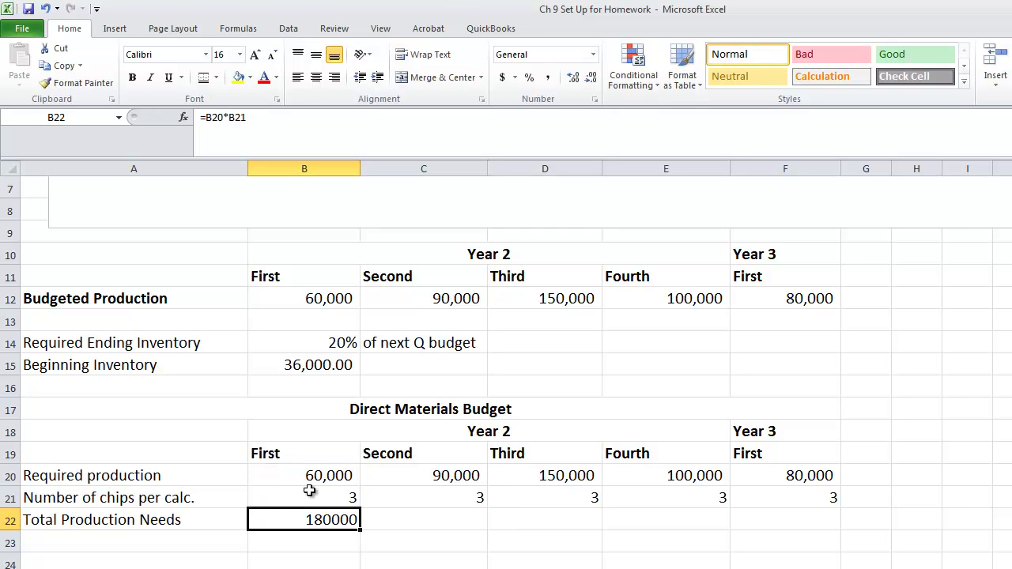
left_click(547, 77)
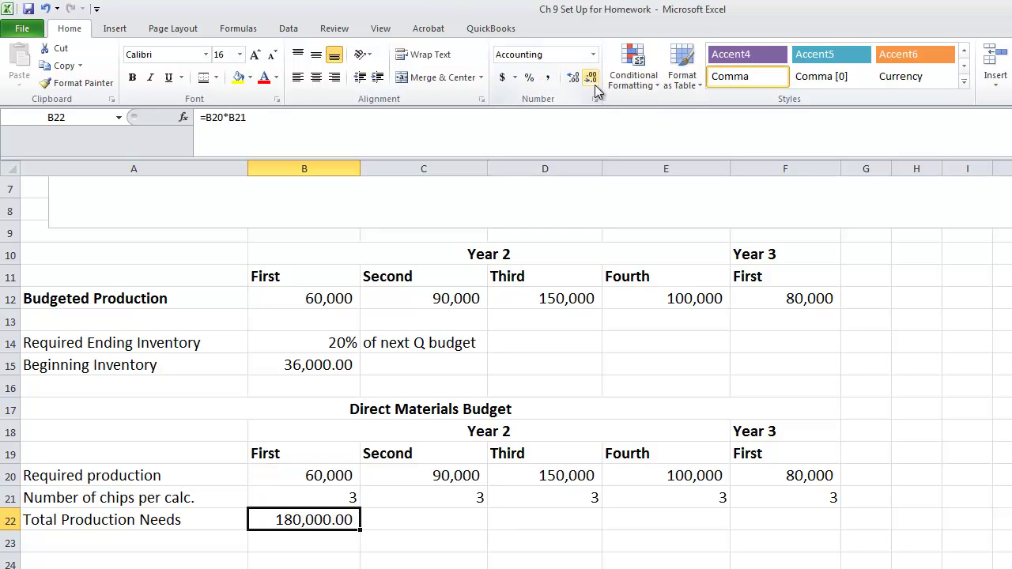
left_click(593, 79)
left_click(593, 79)
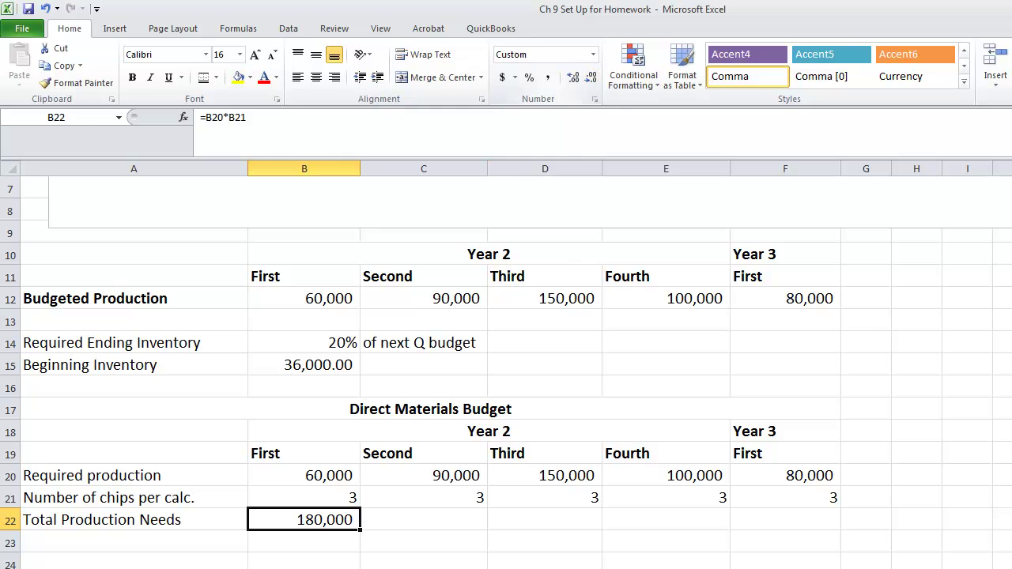
- Apply a top and double bottom border to the first-quarter total in B22
left_click(216, 77)
left_click(226, 132)
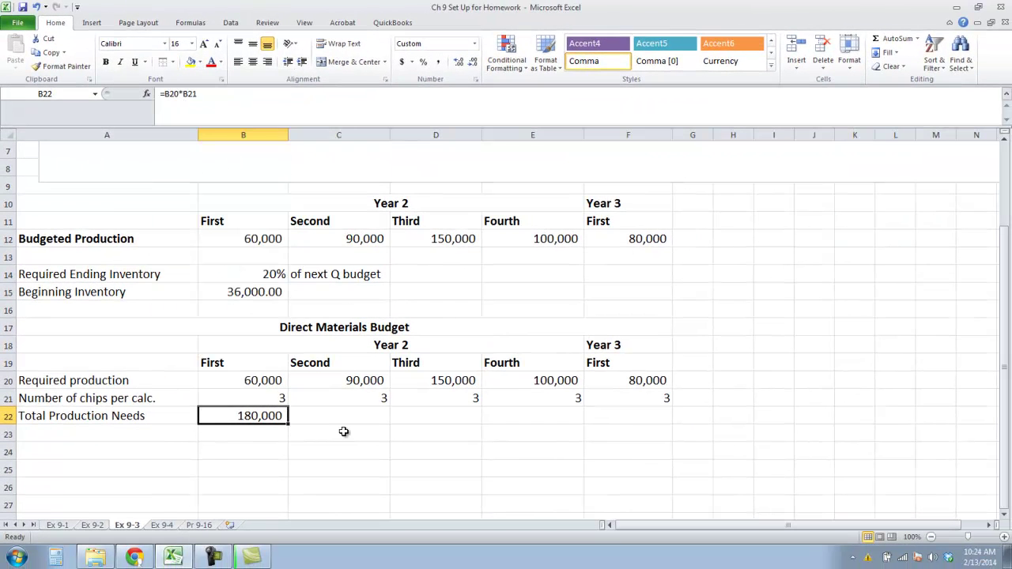
left_click(344, 432)
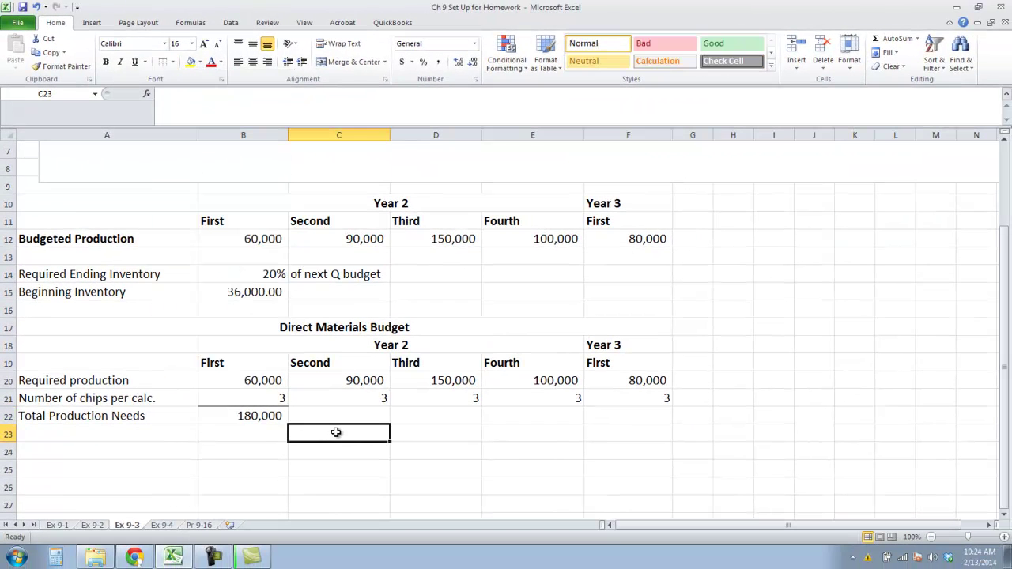
left_click(265, 420)
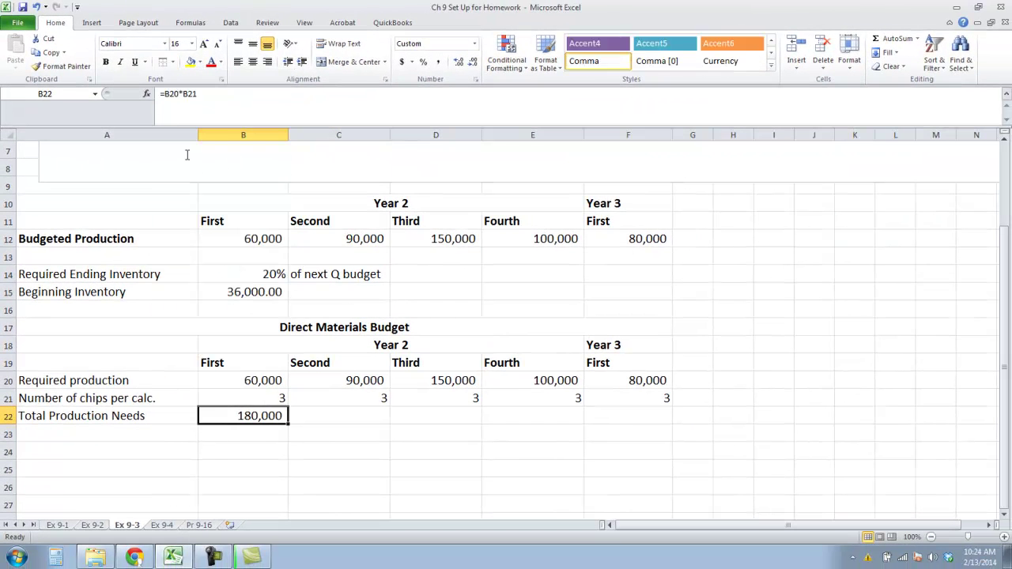
left_click(172, 62)
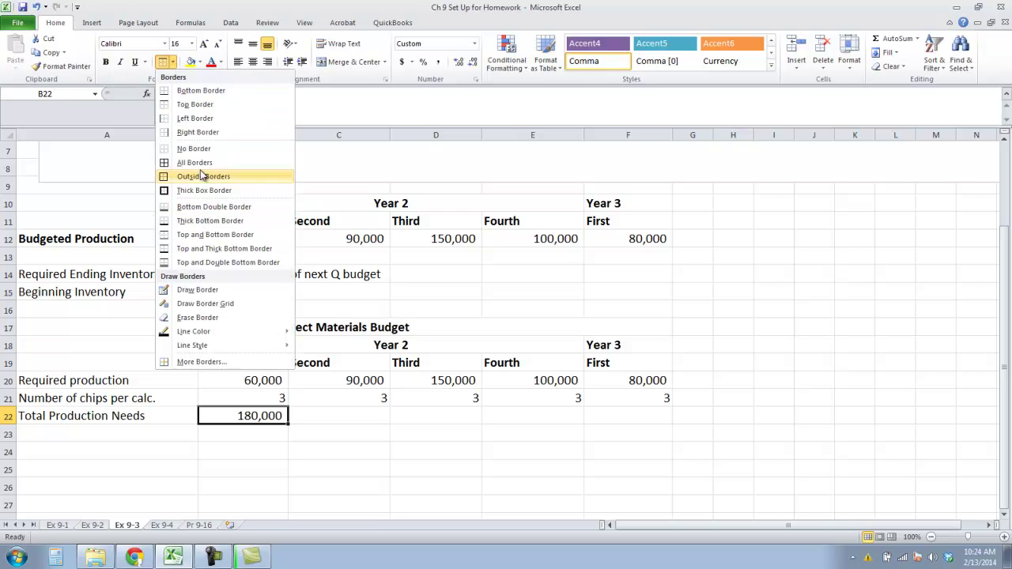
left_click(204, 262)
key("Tab")
- Fill the total production needs formula and its formatting from B22 across to F22
left_click(268, 415)
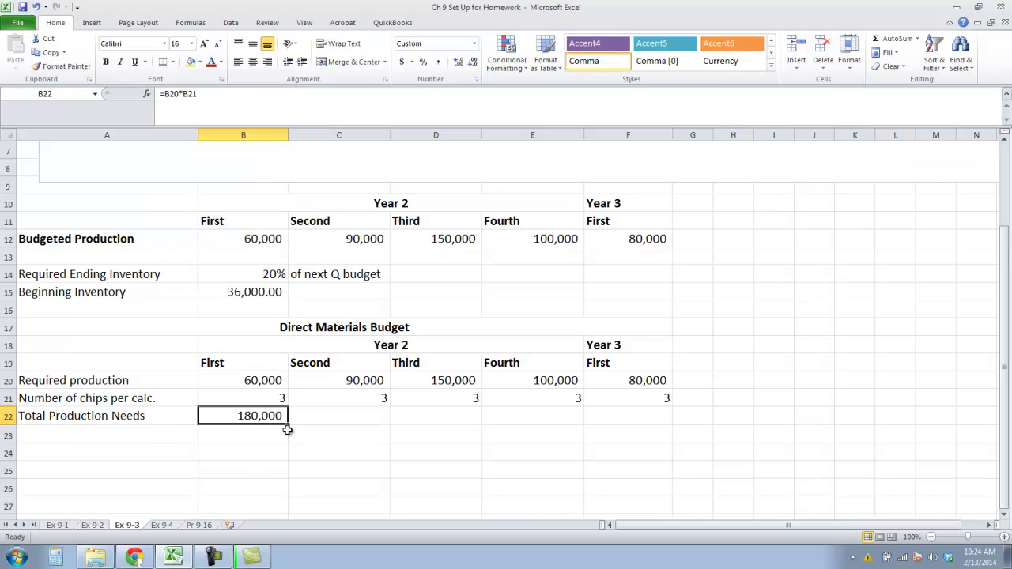
left_click_drag(287, 426, 654, 459)
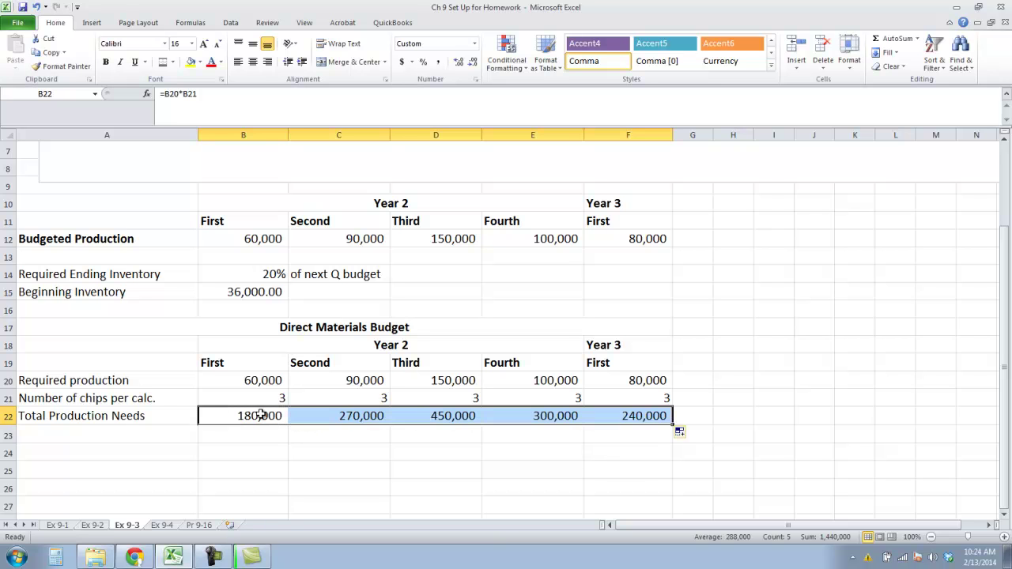
left_click(163, 431)
- Move the "Direct Materials Budget" title from row 17 to row 24, below the production needs table
left_click(153, 458)
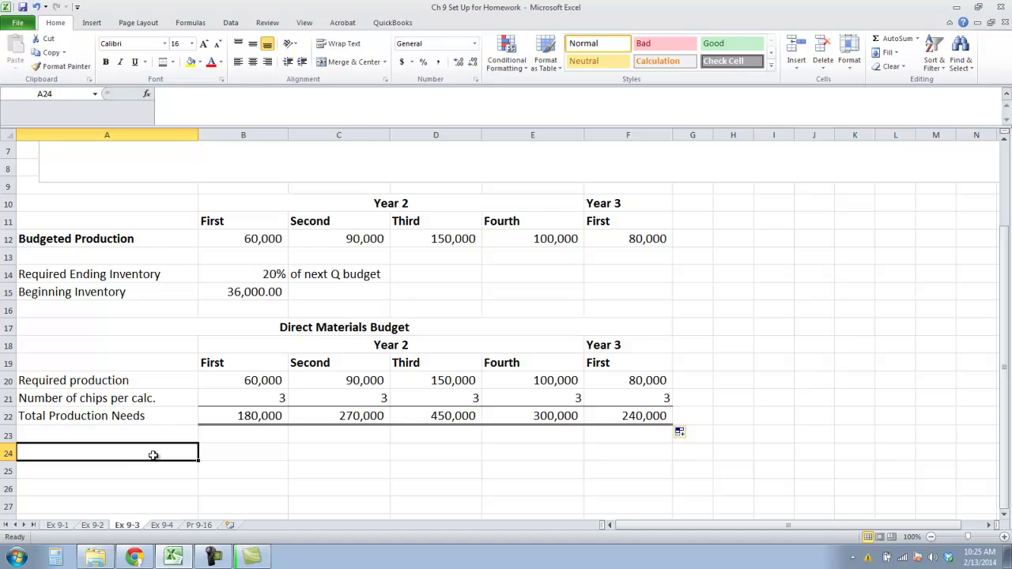
scroll(177, 409, "down", 1)
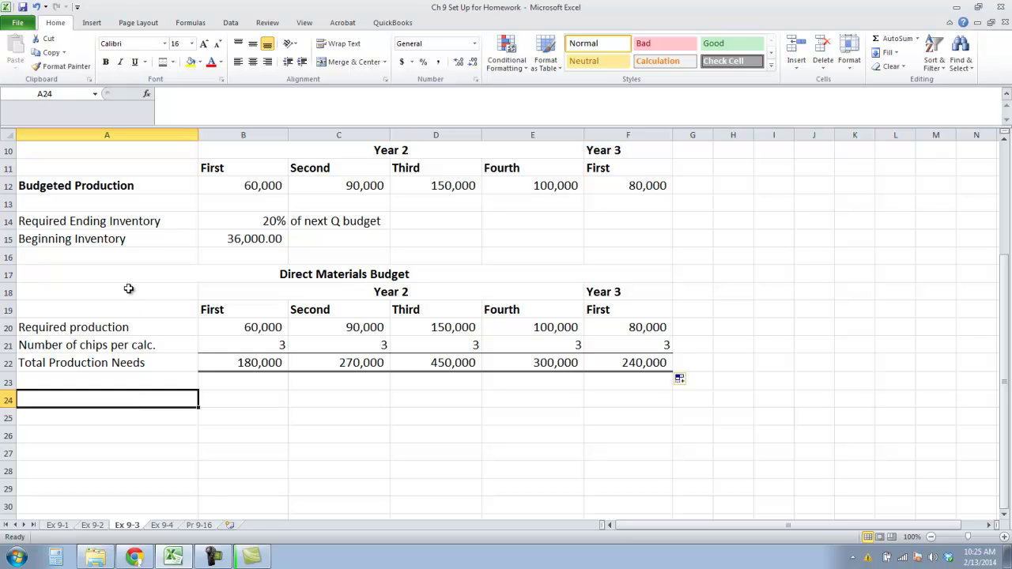
left_click(264, 278)
right_click(266, 277)
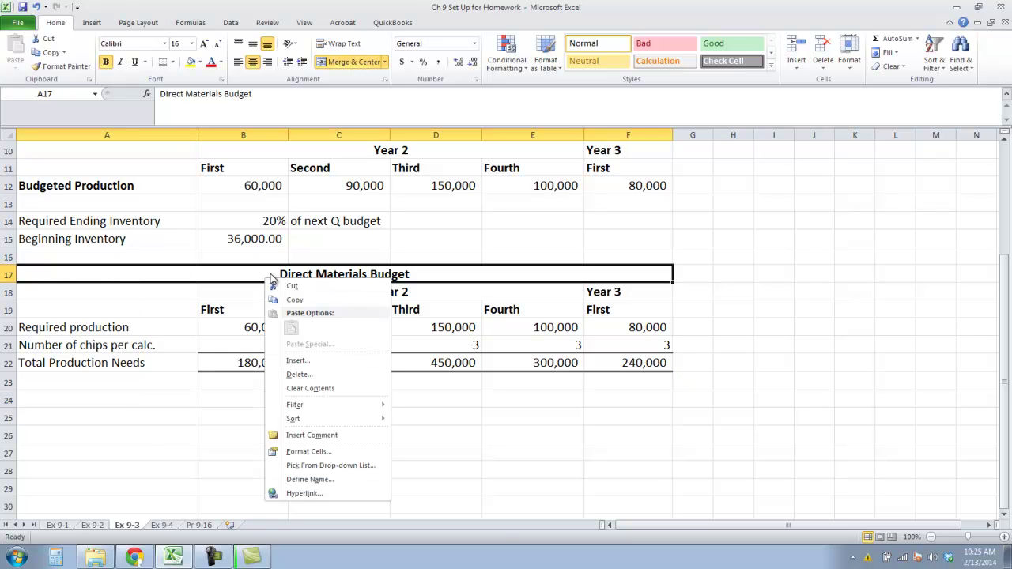
left_click(277, 283)
right_click(151, 400)
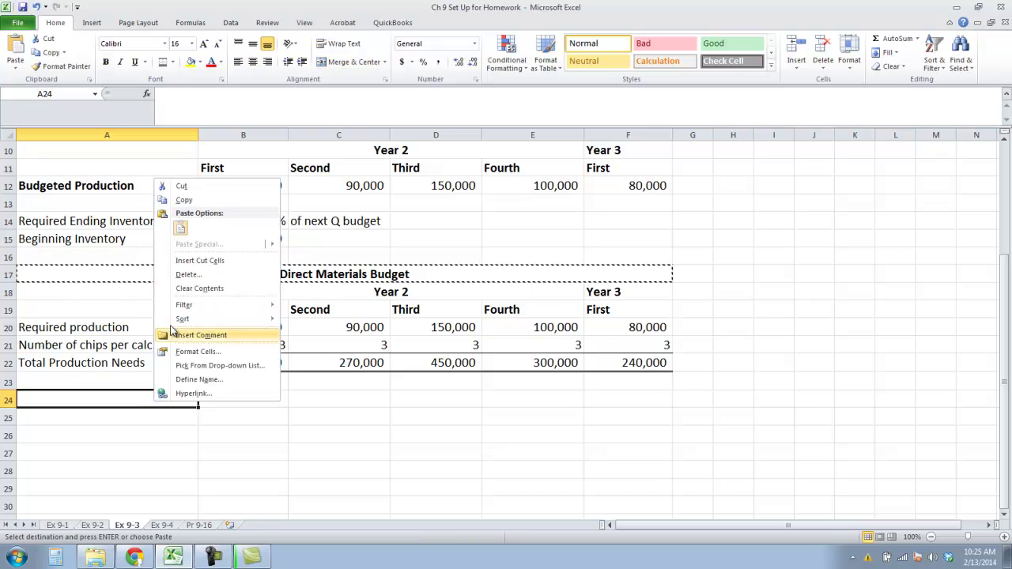
left_click(159, 229)
left_click(181, 420)
- Copy the Year 2 and quarter headings in B18:E19 to B25, under the moved title
left_click(232, 312)
left_click(236, 292)
left_click_drag(236, 292, 514, 310)
right_click(388, 312)
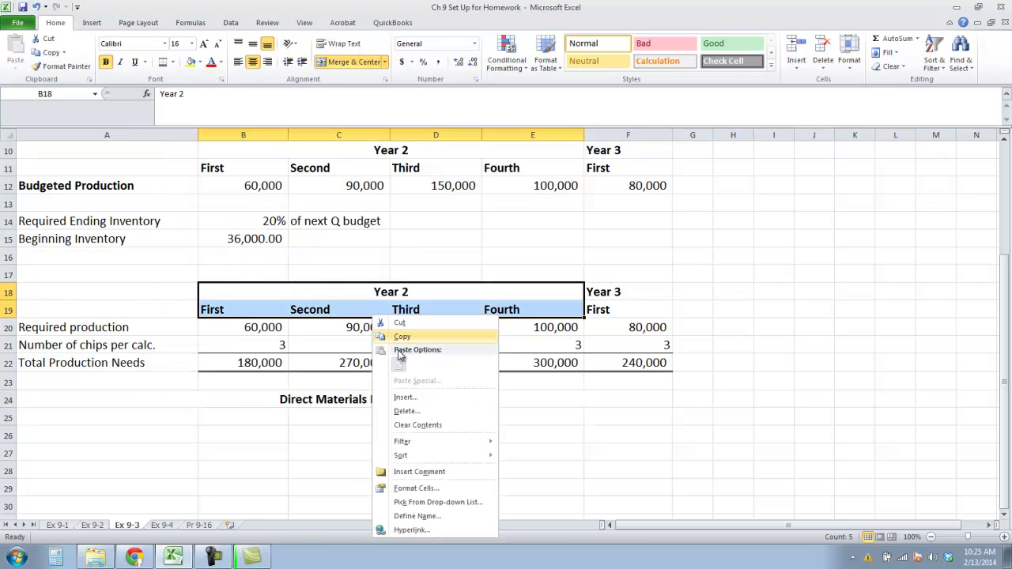
left_click(411, 335)
right_click(257, 415)
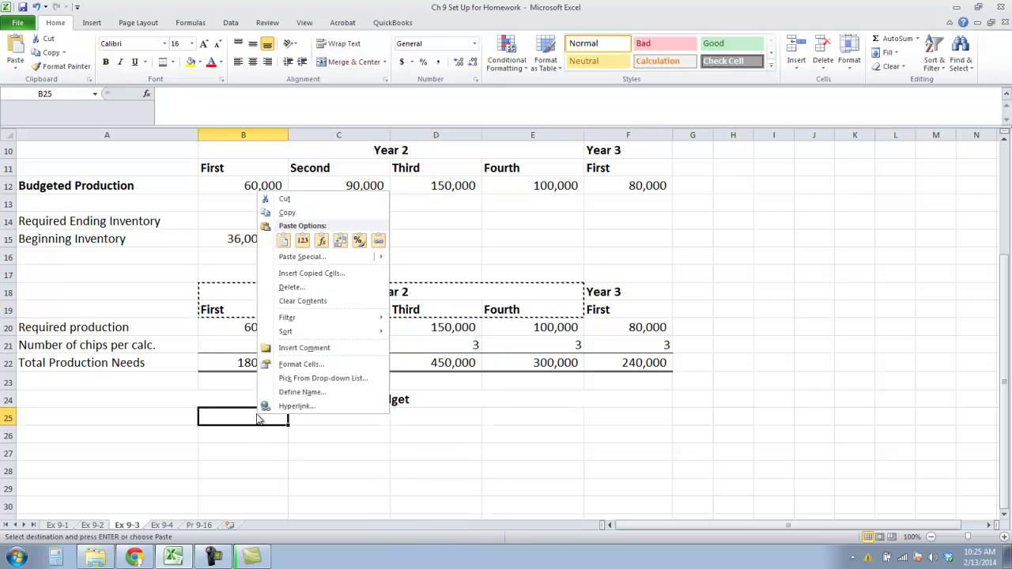
left_click(284, 242)
- Label the first row of the new budget section "Production Needs- chips" in A27
left_click(123, 453)
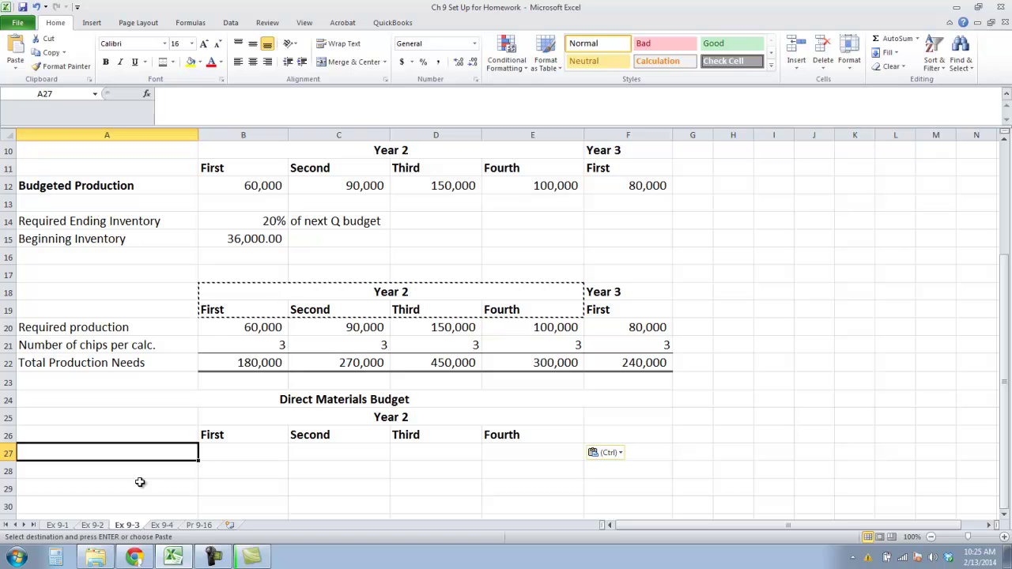
type("Production Needs- c")
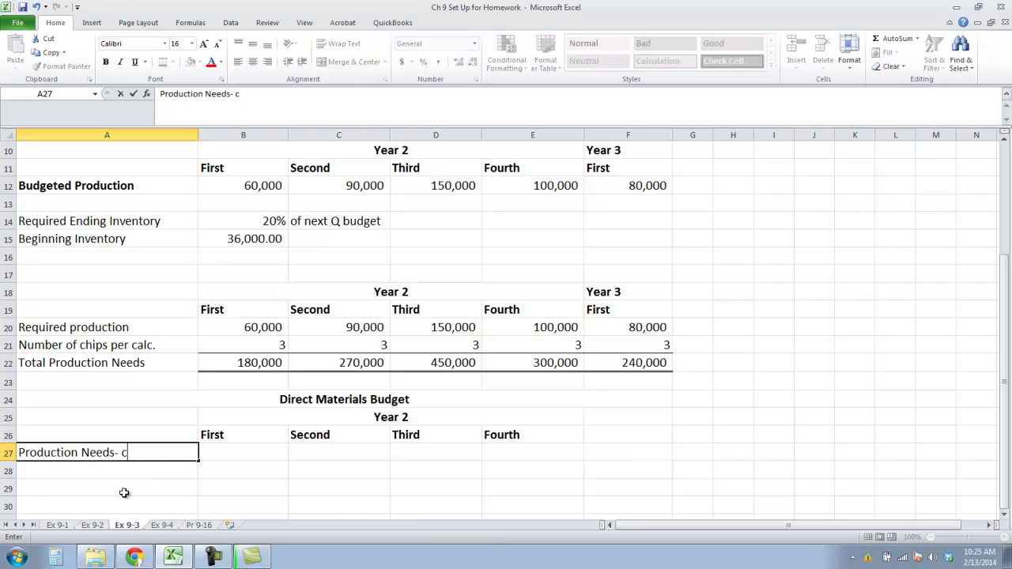
type("hips")
- Link the first-quarter chip needs in B27 to B22 and fill the link across to E27
key("Tab")
type("=")
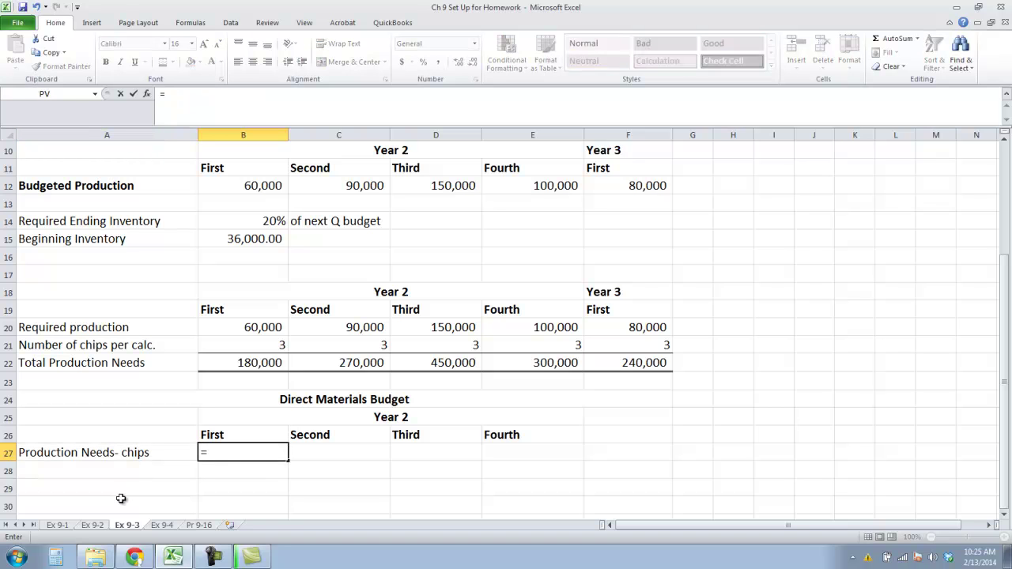
left_click(239, 360)
key("Tab")
left_click(254, 452)
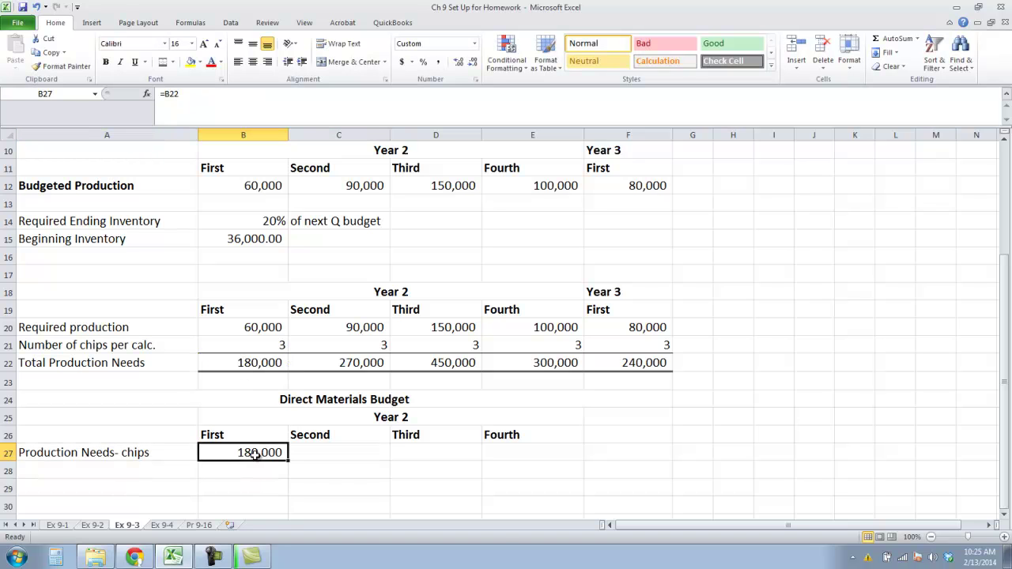
left_click_drag(289, 462, 544, 474)
- Add the heading "Total Year" in F26 and total the quarterly chip needs in F27 with =SUM(B27:E27)
left_click(617, 434)
type("To")
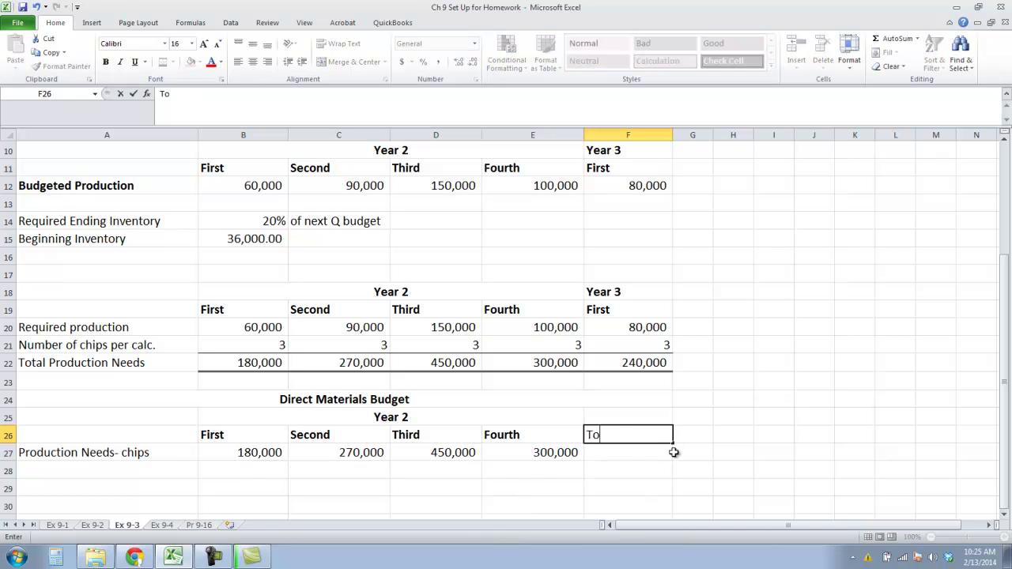
type("tal Year")
left_click(669, 452)
type("=SUM(")
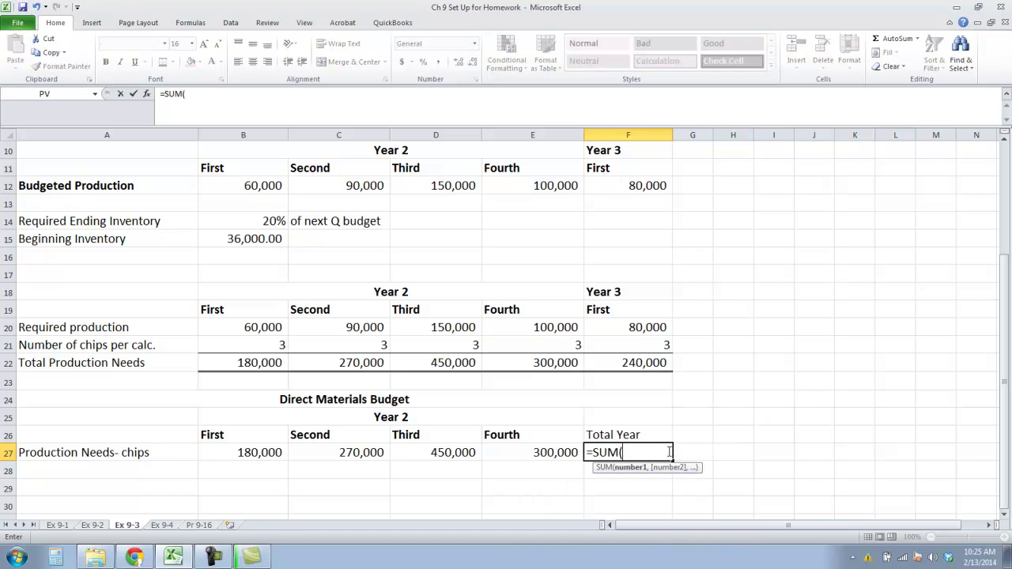
left_click_drag(269, 455, 524, 456)
key("Tab")
left_click(651, 452)
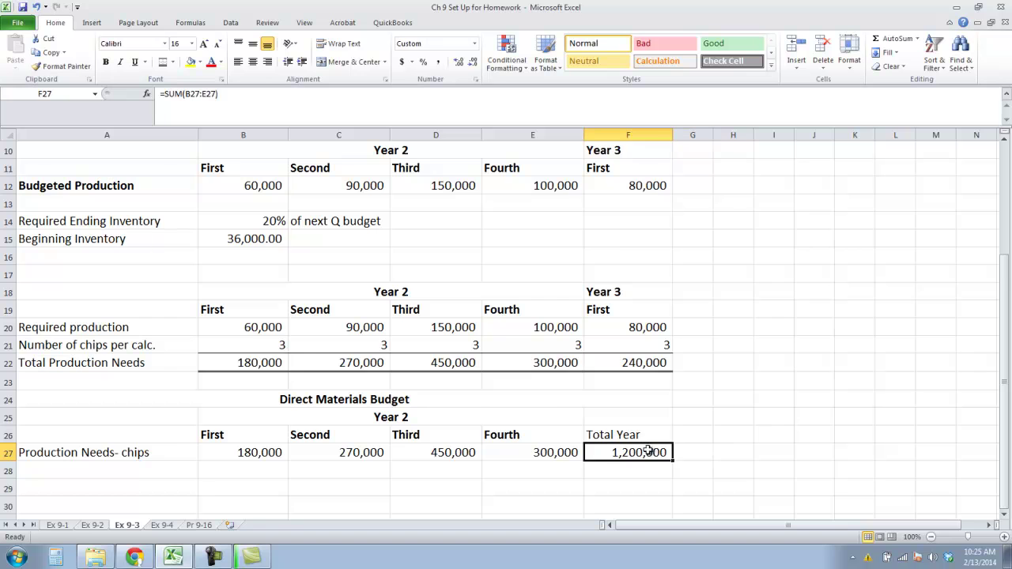
- Label the next budget row "Add desired ending inventory" in A28
scroll(198, 348, "down", 1)
left_click(89, 415)
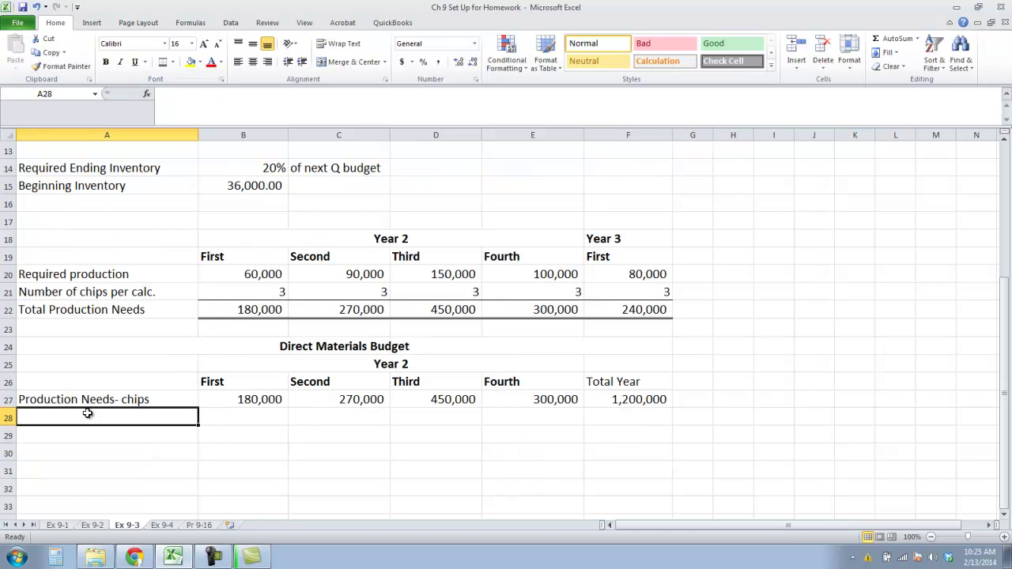
type("Additdesired ending inventory")
- Calculate the first-quarter desired ending inventory in B28 with the formula =B14*C27
key("Tab")
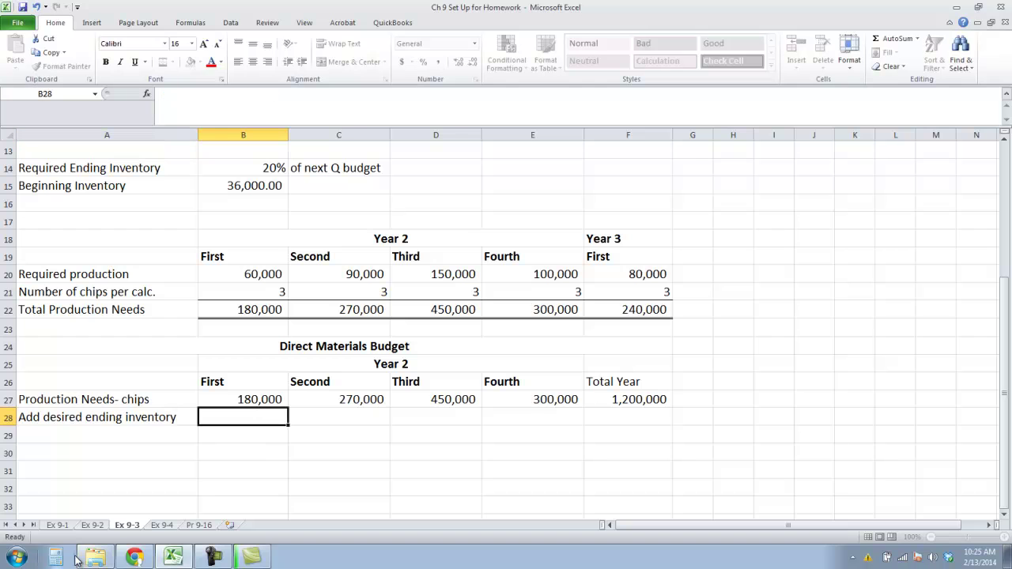
type("=")
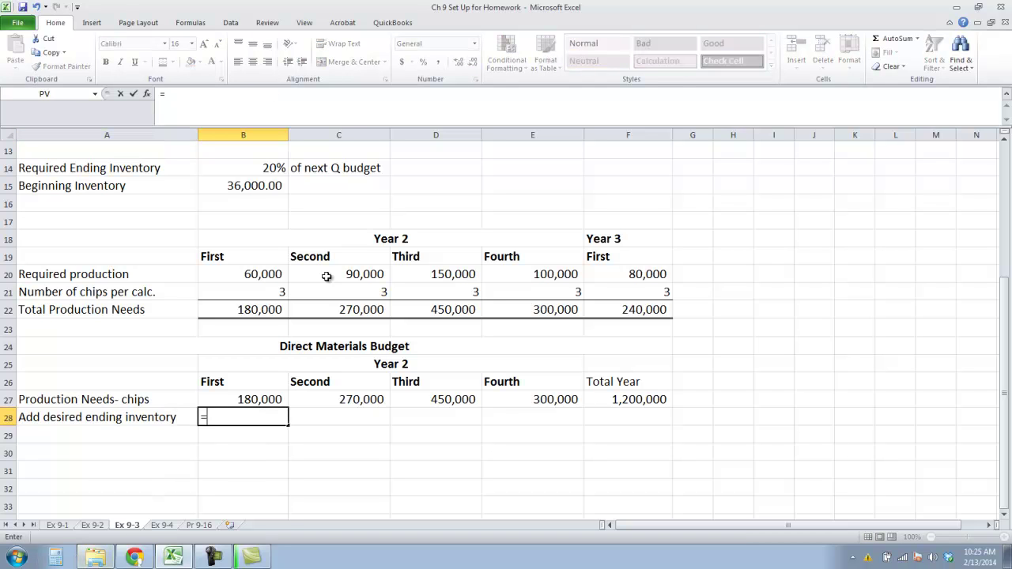
left_click(269, 168)
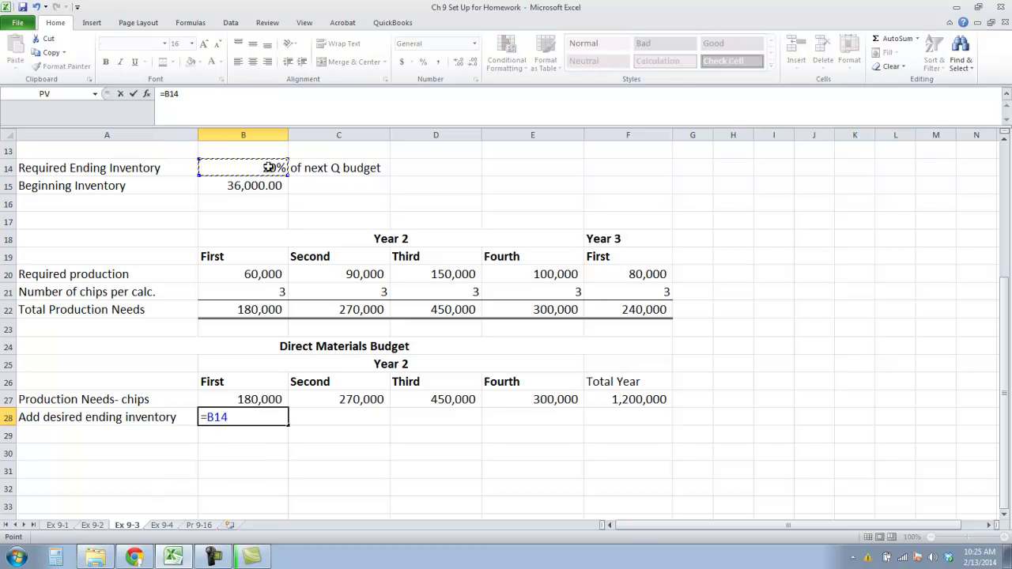
type("*")
left_click(332, 401)
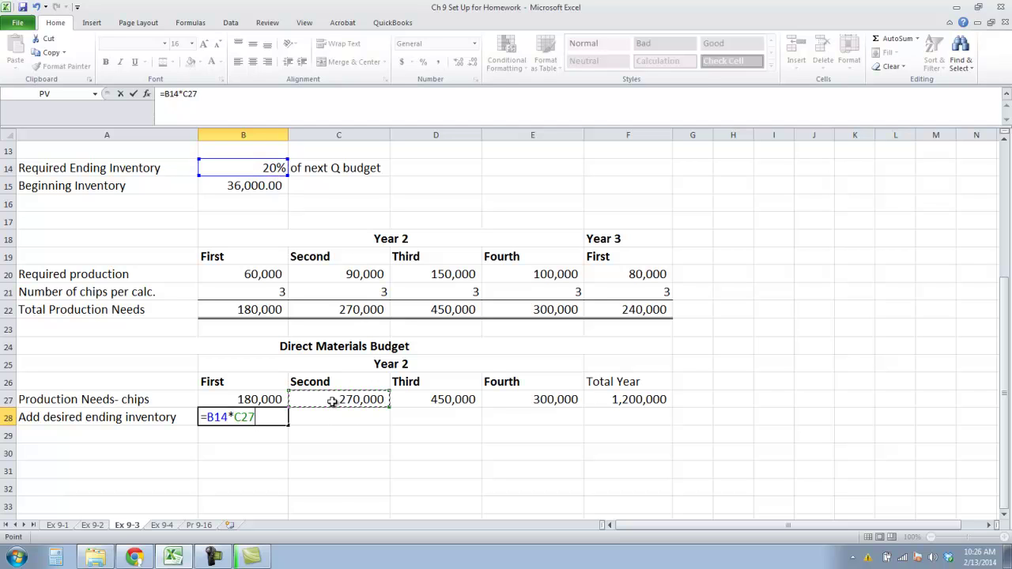
key("Tab")
- Format the desired ending inventory in B28 in comma style with no decimal places
left_click(269, 417)
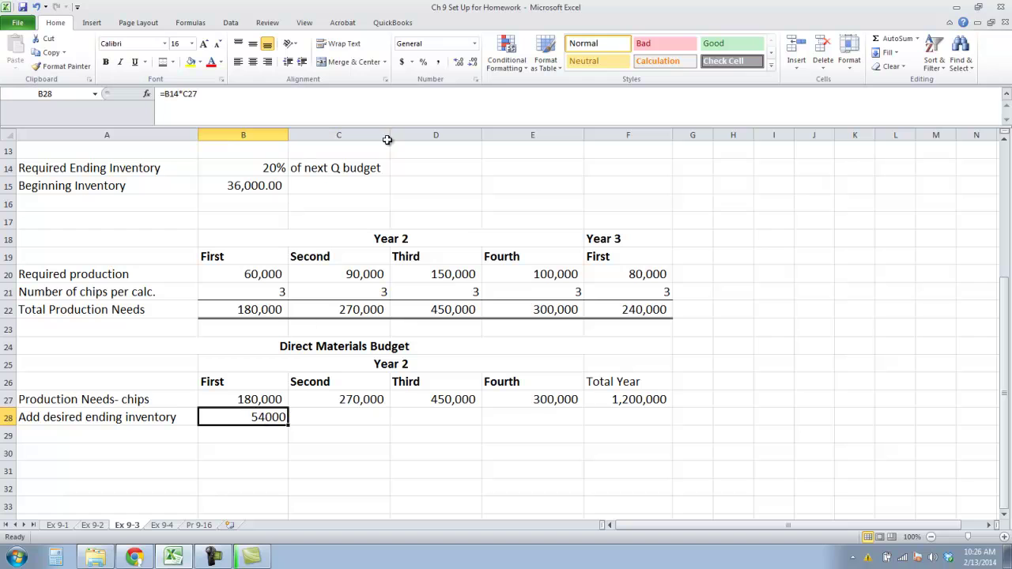
left_click(438, 61)
left_click(462, 65)
left_click(462, 65)
left_click(357, 420)
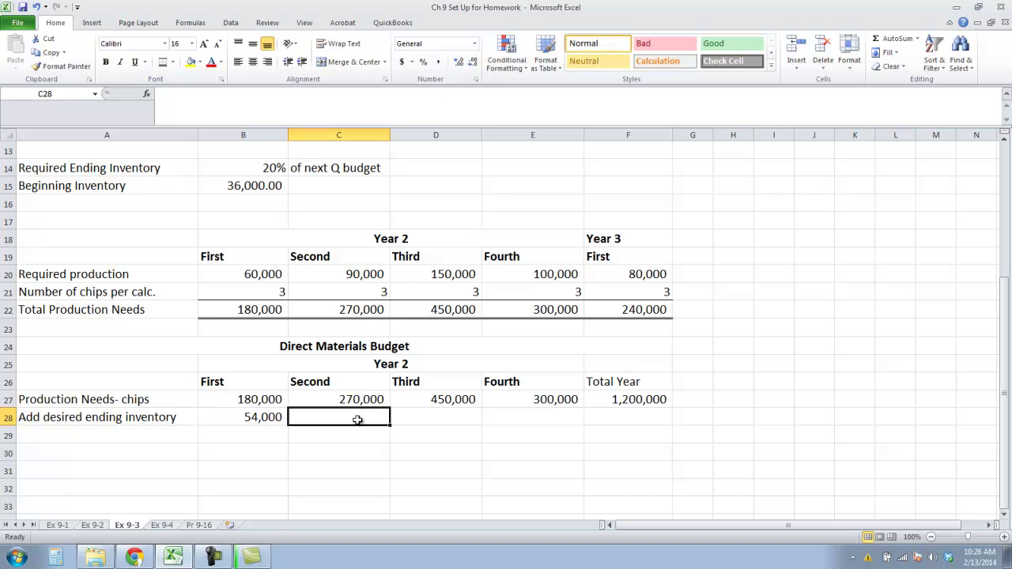
- Calculate the second-quarter desired ending inventory in C28 with the formula =B14*D27
type("=")
left_click(254, 171)
type("*")
left_click(447, 400)
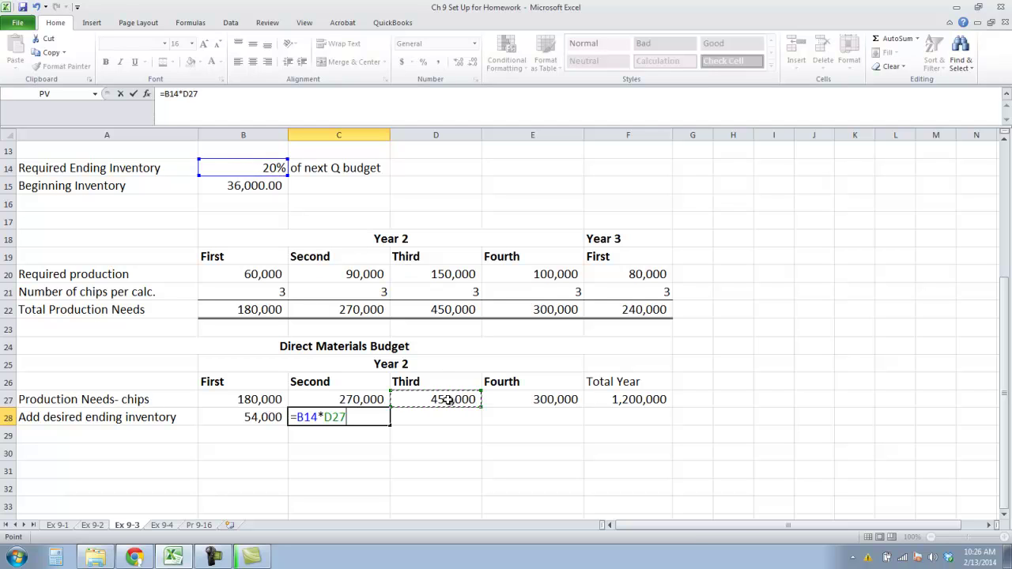
key("Return")
- Calculate the third-quarter desired ending inventory in D28 as the B14 percentage times the fourth-quarter chip needs in E27
left_click(437, 411)
type("=")
left_click(439, 402)
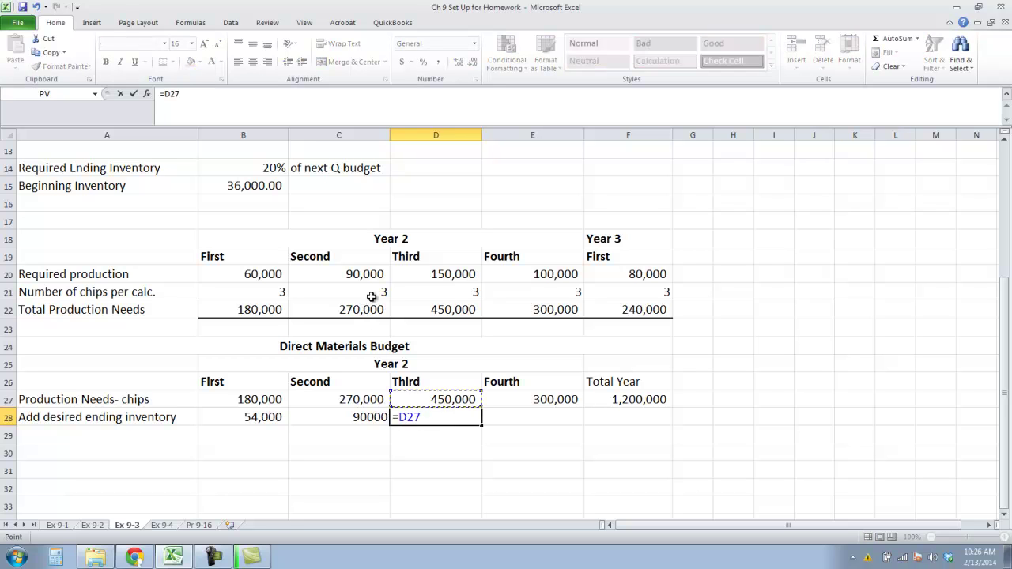
left_click(261, 169)
type("*")
left_click(536, 402)
key("Return")
- Calculate the fourth-quarter desired ending inventory in E28 as B14 times the Year 3 first-quarter production needs in F22
left_click(546, 420)
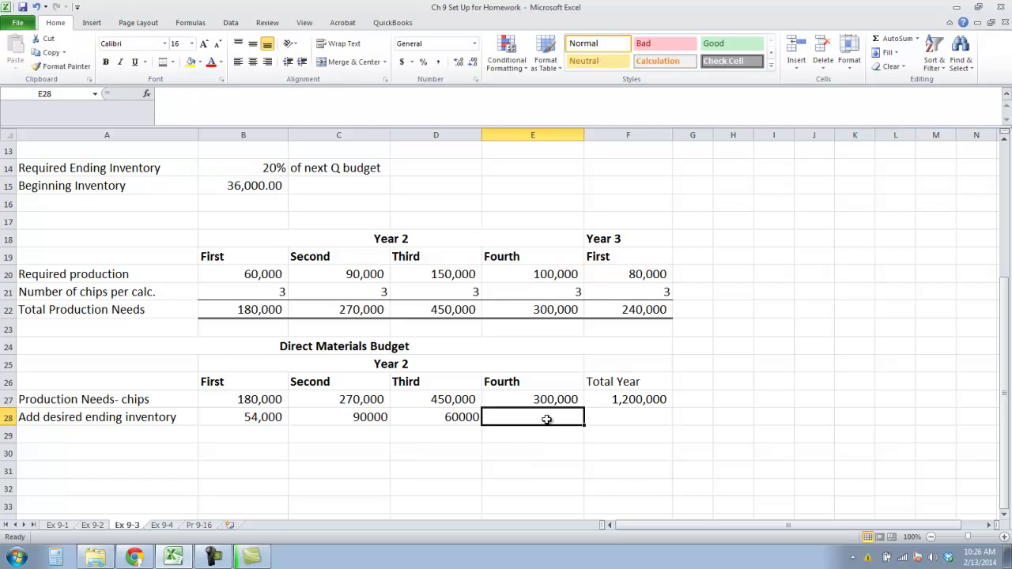
type("=")
left_click(267, 174)
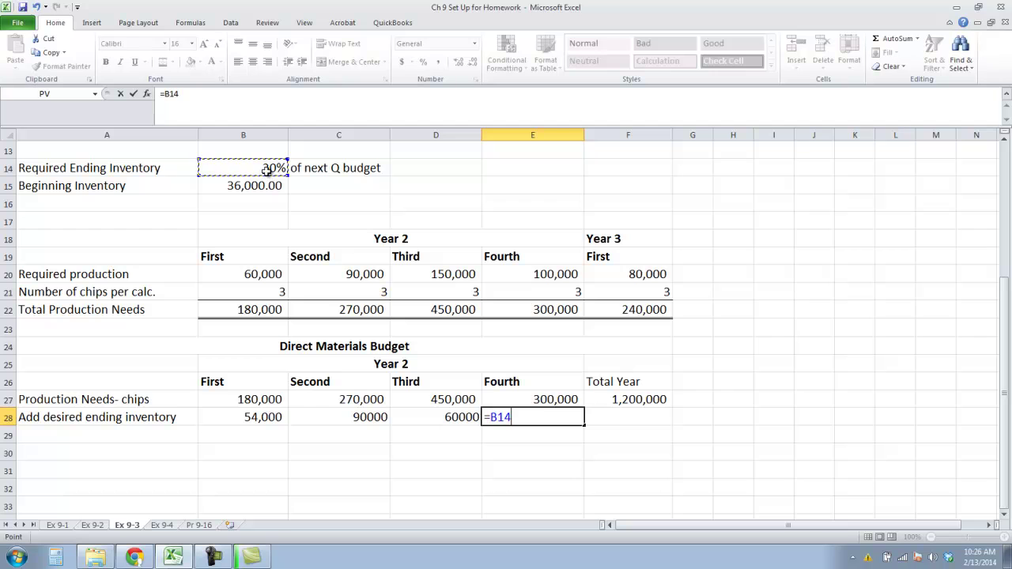
type("*")
left_click(624, 312)
key("Return")
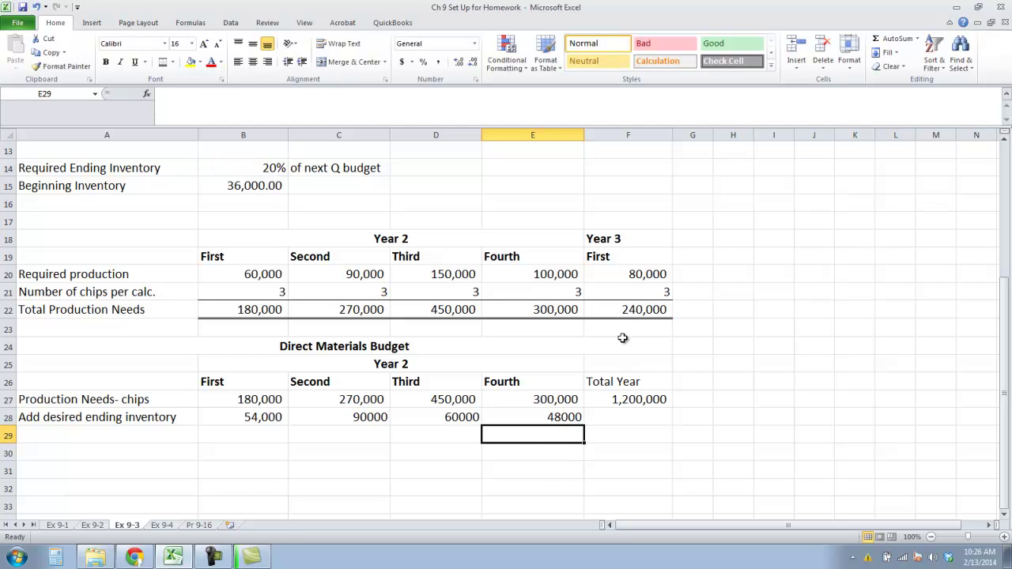
- Format the quarterly desired ending inventory in B28:E28 in comma style with no decimal places
left_click_drag(245, 420, 554, 417)
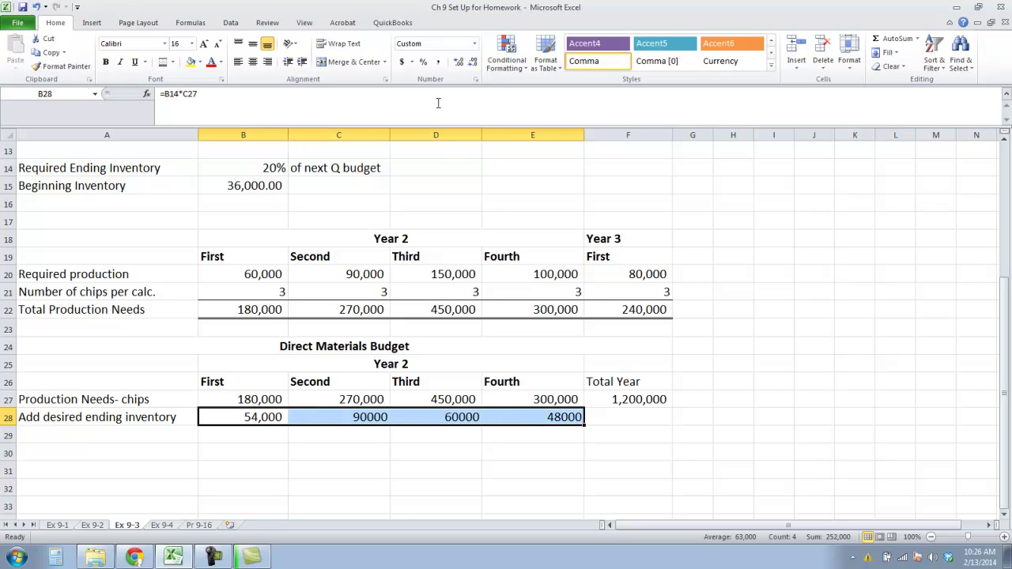
left_click(437, 60)
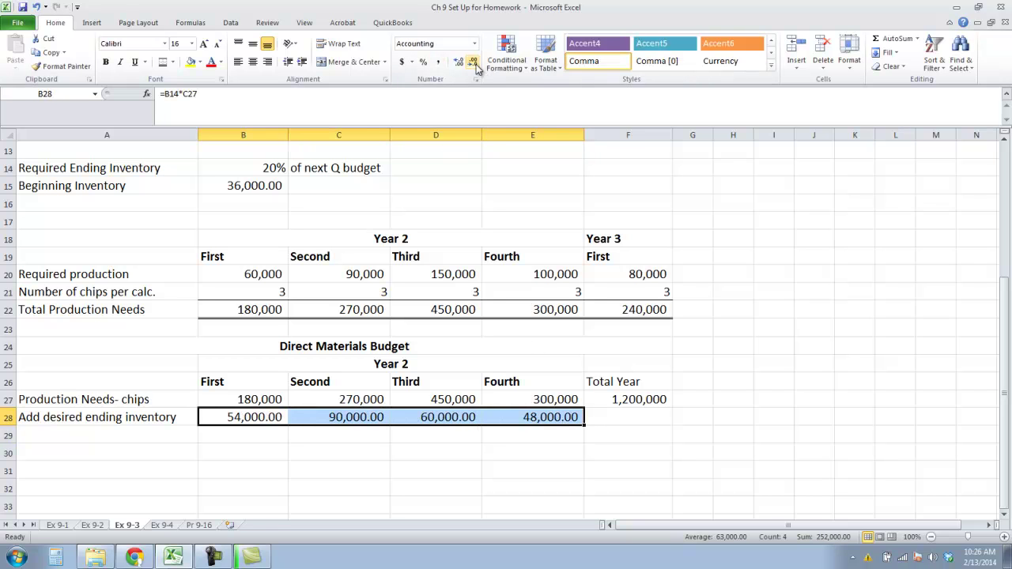
left_click(473, 64)
left_click(473, 63)
- Set the Total Year desired ending inventory in F28 equal to the fourth-quarter amount with =E28
left_click(629, 415)
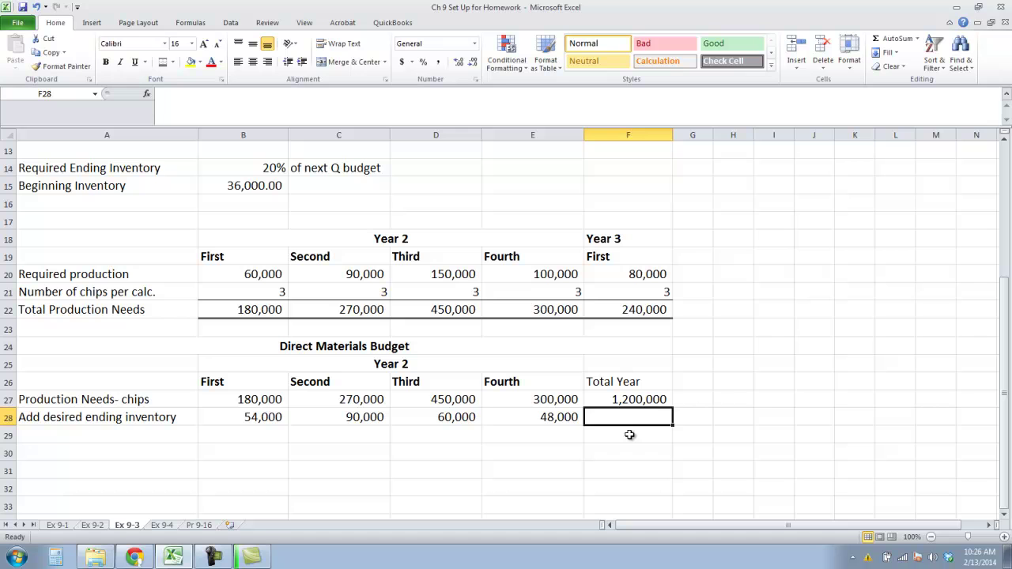
type("=")
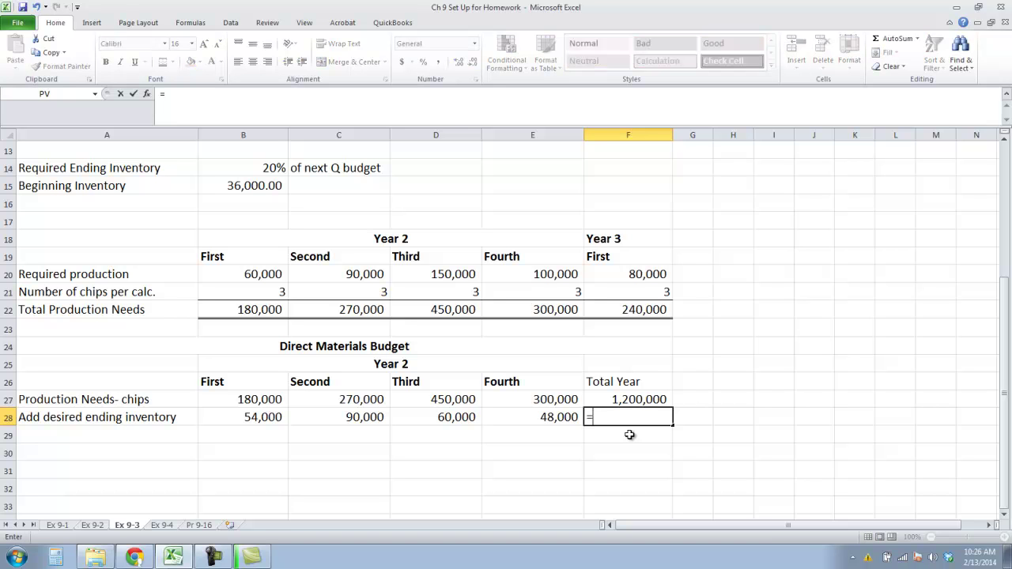
left_click(557, 417)
key("Tab")
- Label A29 "Total Need-chips" and add the first-quarter needs and ending inventory in B29 with =SUM(B27:B28)
left_click(113, 431)
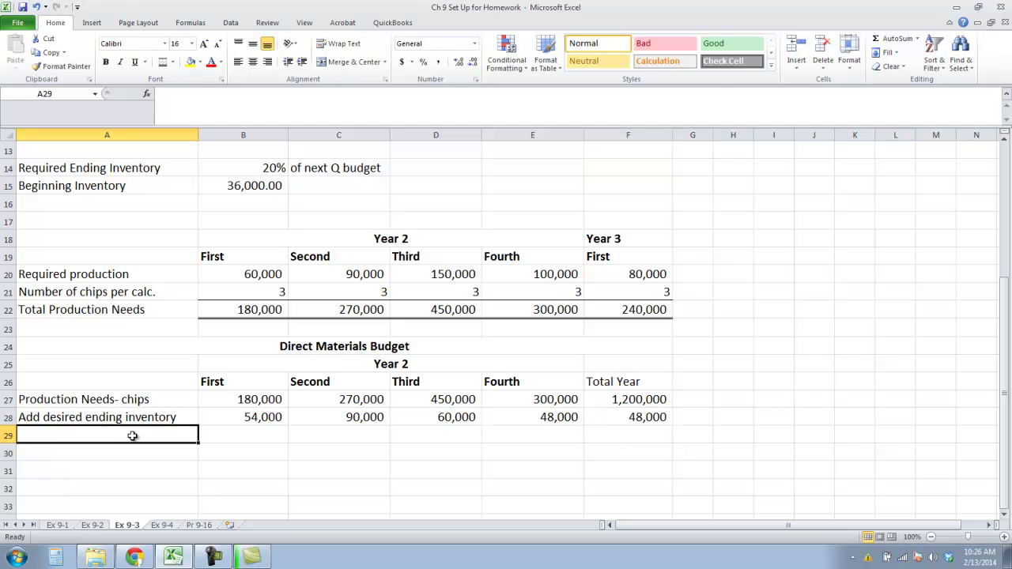
type("Total Need-chips")
key("Tab")
type("=SUM")
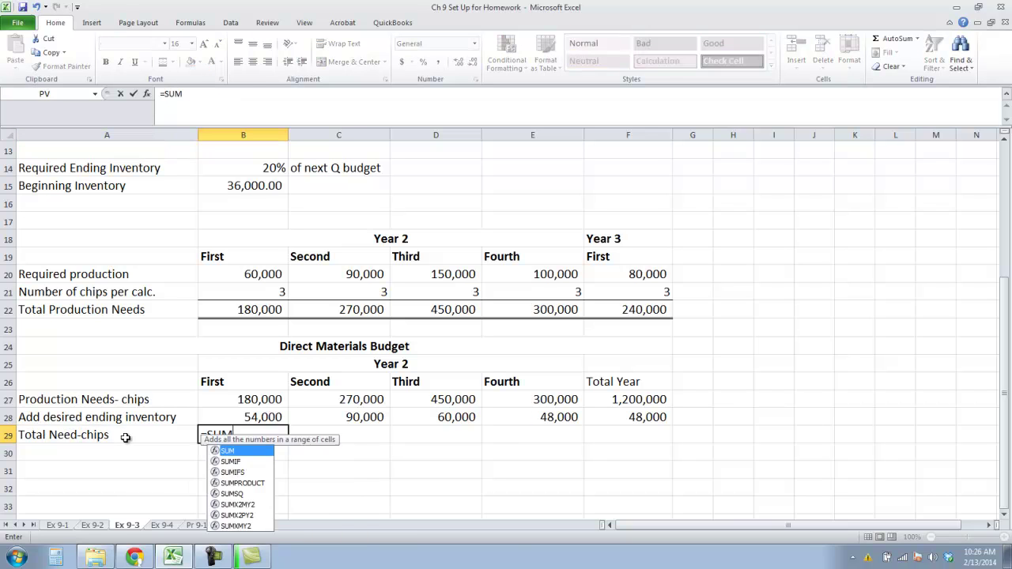
type("(")
left_click_drag(224, 401, 224, 409)
key("Tab")
- Add a top border to the first-quarter total chip need in B29
left_click(227, 428)
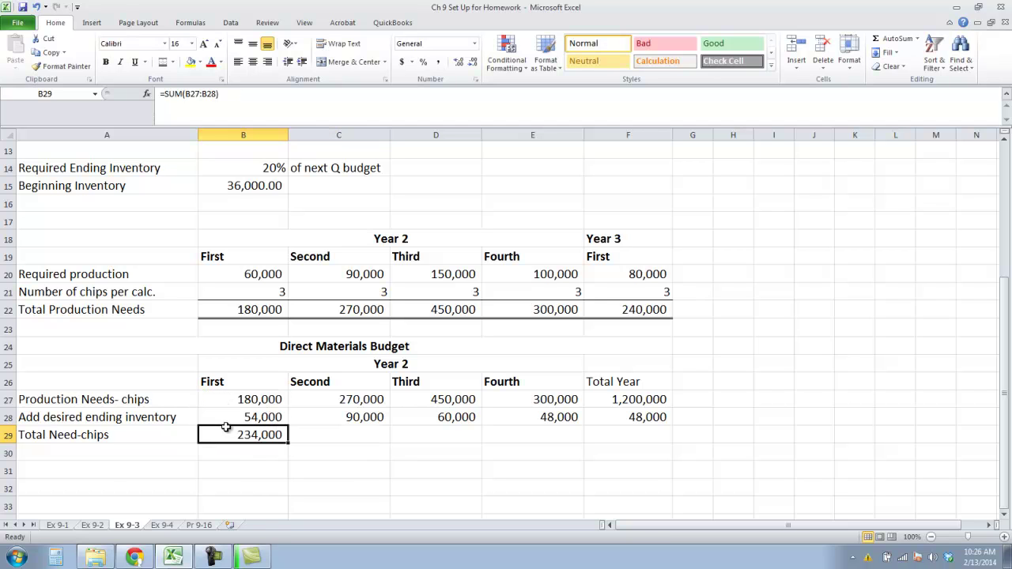
left_click(172, 62)
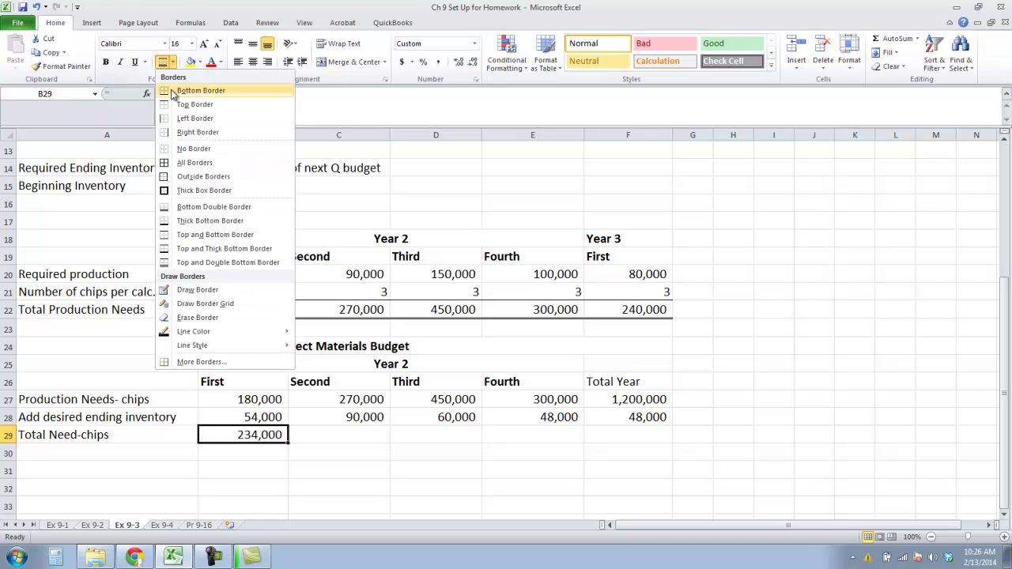
left_click(179, 104)
left_click(261, 419)
- Copy the total need formula and its border from B29 across to the remaining quarters and Total Year in C29:F29
left_click(261, 435)
left_click_drag(288, 444, 536, 490)
left_click_drag(616, 492, 633, 436)
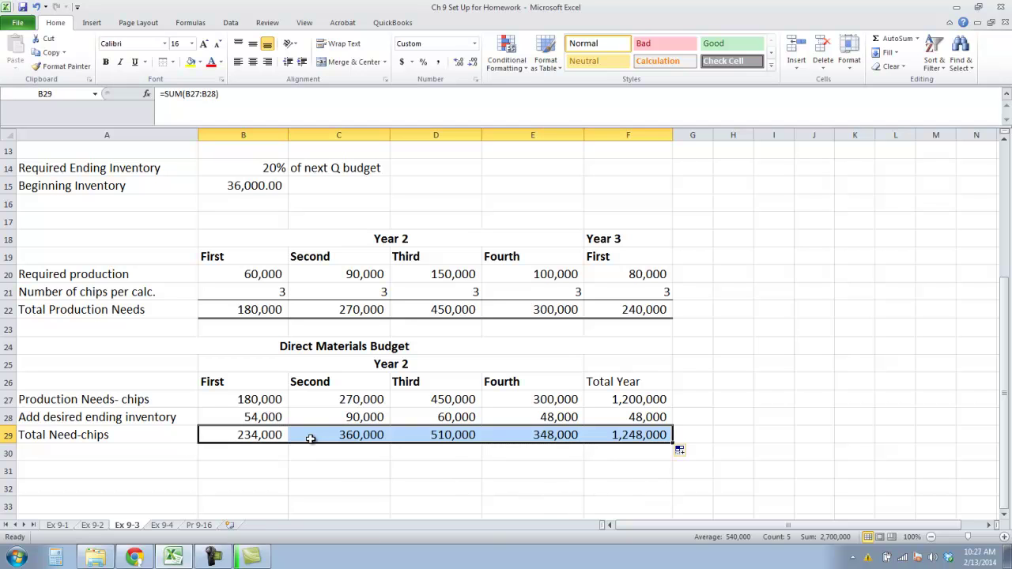
- Check the total chip need formula for each quarter and the full year in B29:F29
left_click(190, 440)
left_click(253, 435)
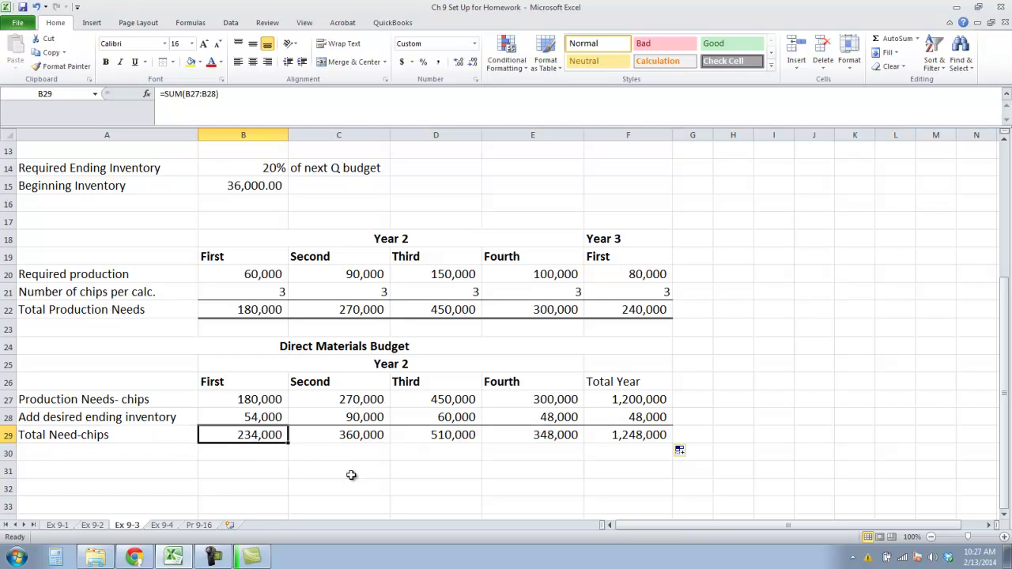
left_click(360, 440)
left_click(462, 440)
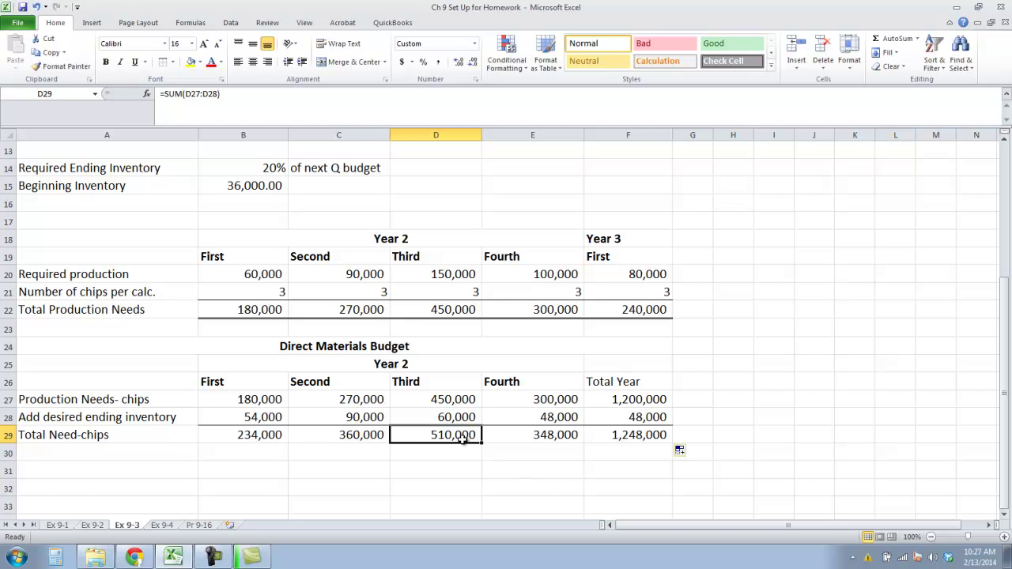
left_click(551, 440)
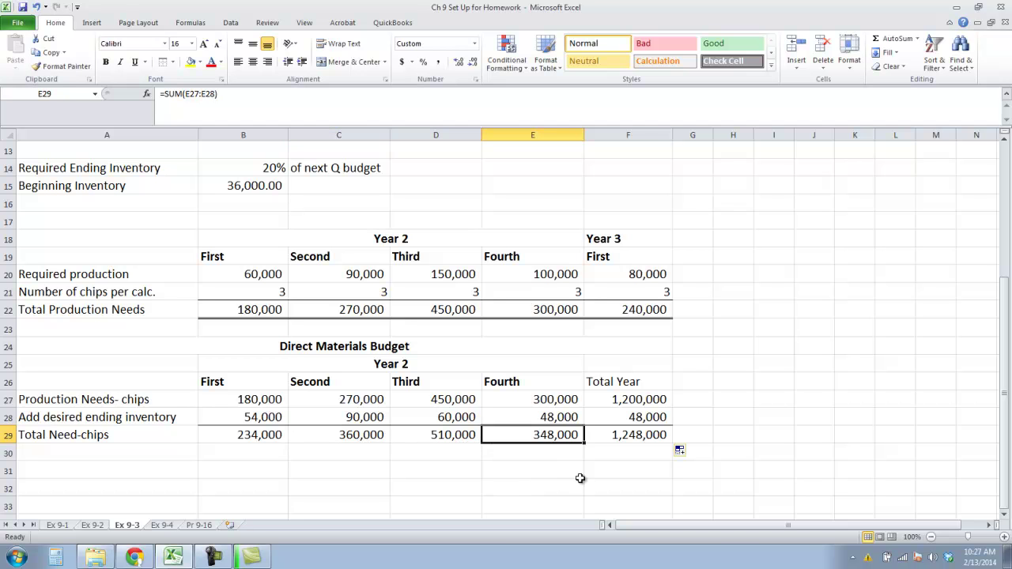
left_click(625, 439)
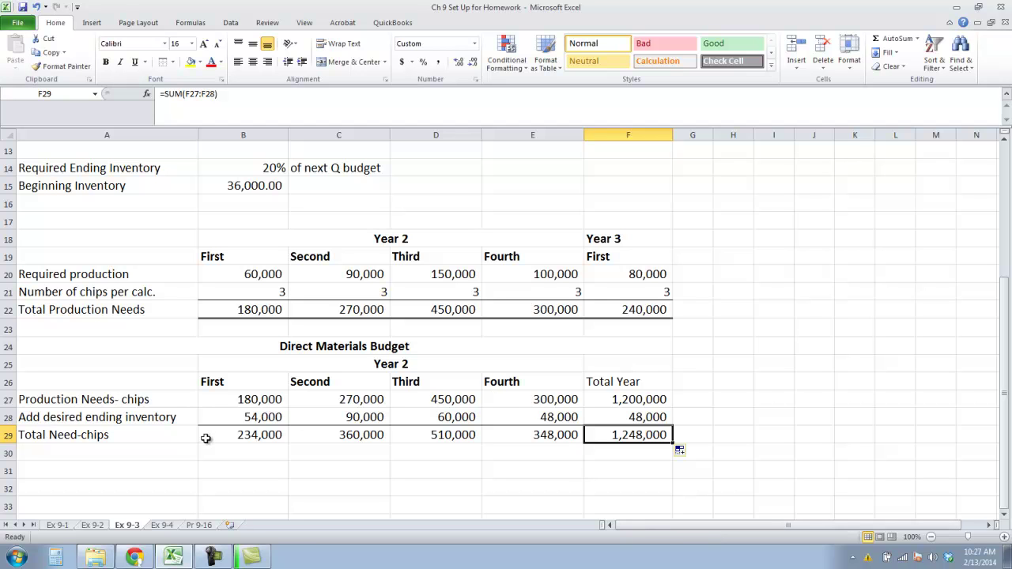
- Label the next budget row "Less Beginning Inventory-chips" in A30
left_click(174, 451)
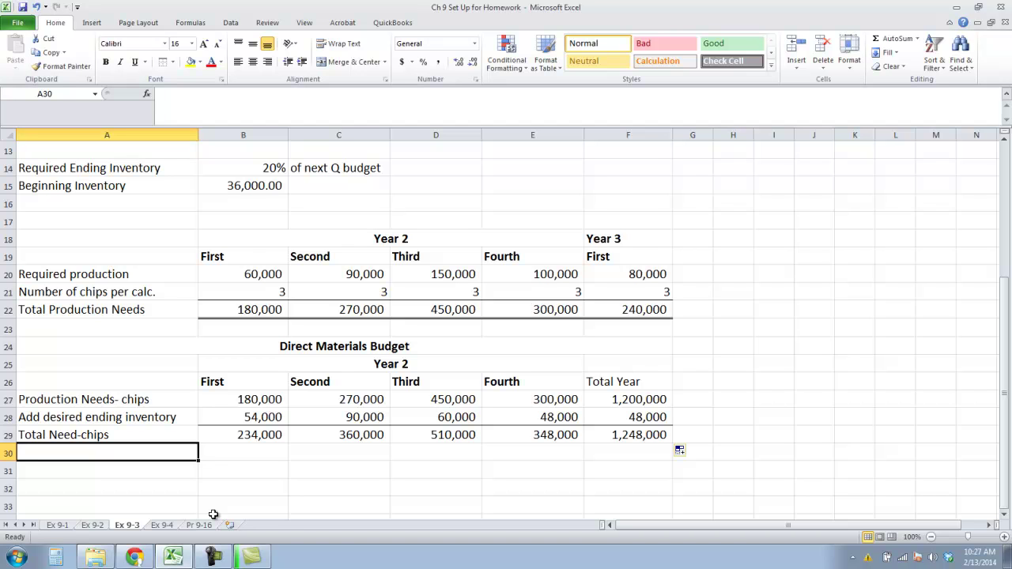
type("Less ")
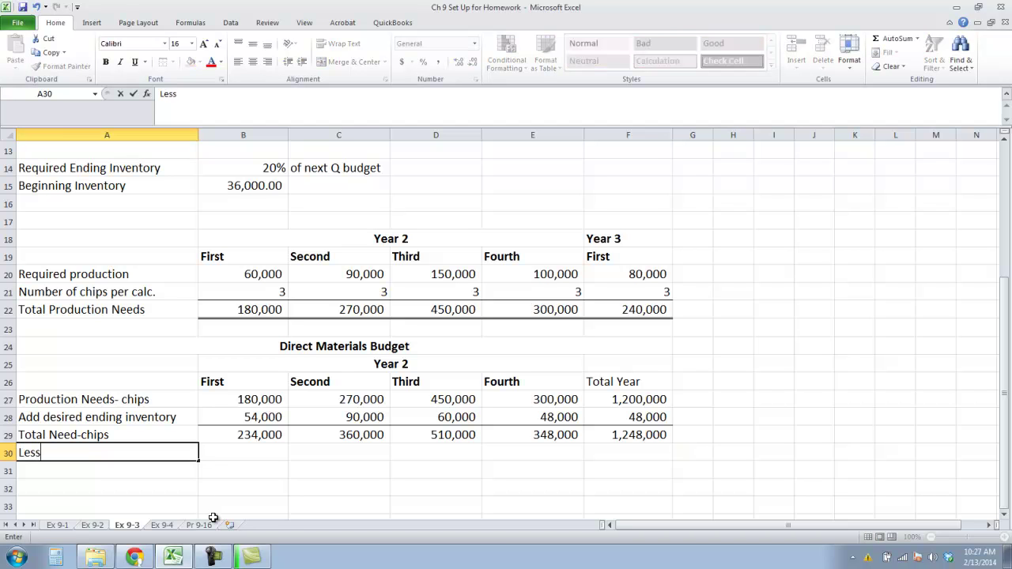
type("Beginning Inventory0")
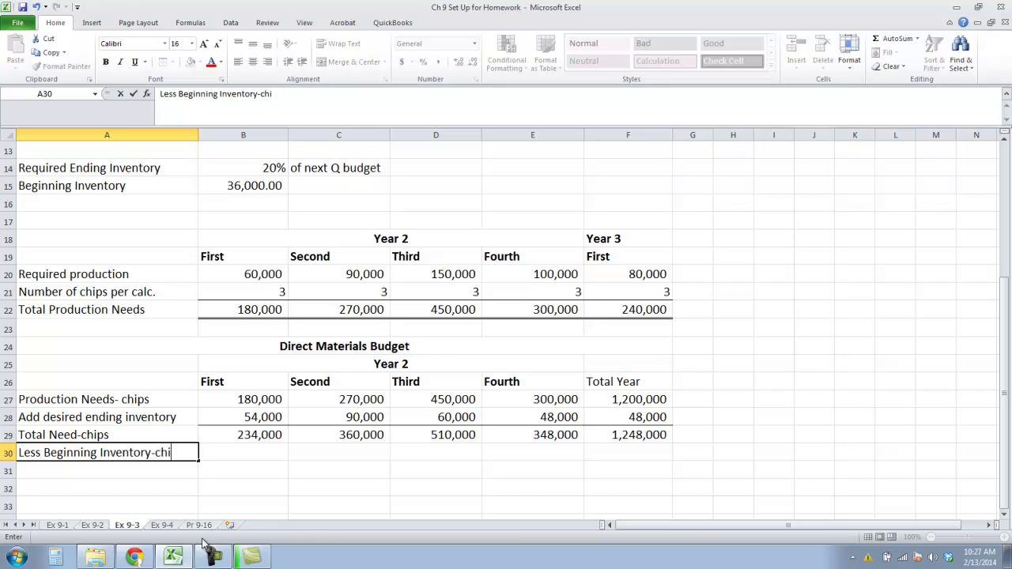
key("Tab")
- Link the first-quarter beginning inventory in B30 to B15 and format it with no decimal places
type("=")
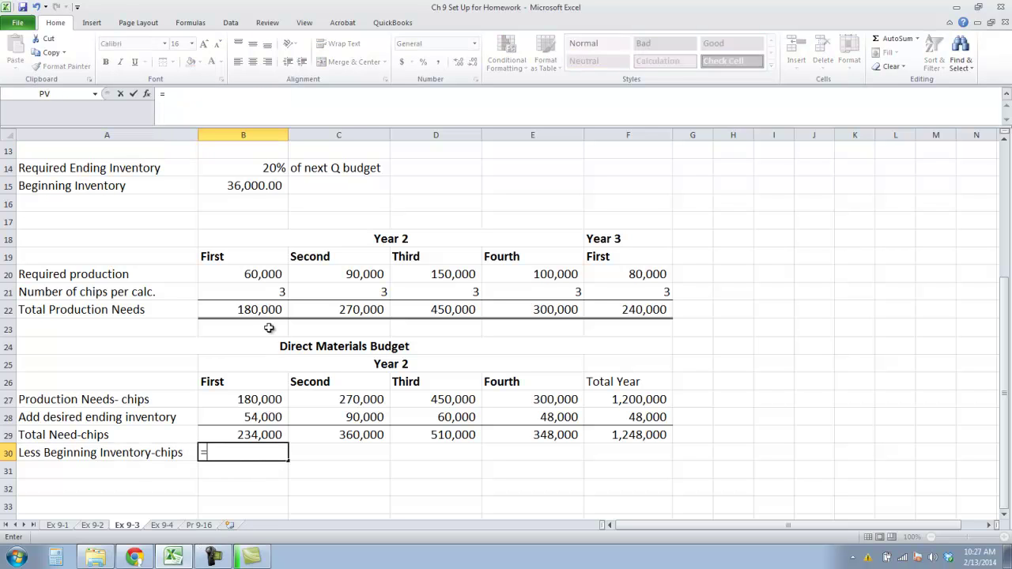
left_click(260, 186)
key("Tab")
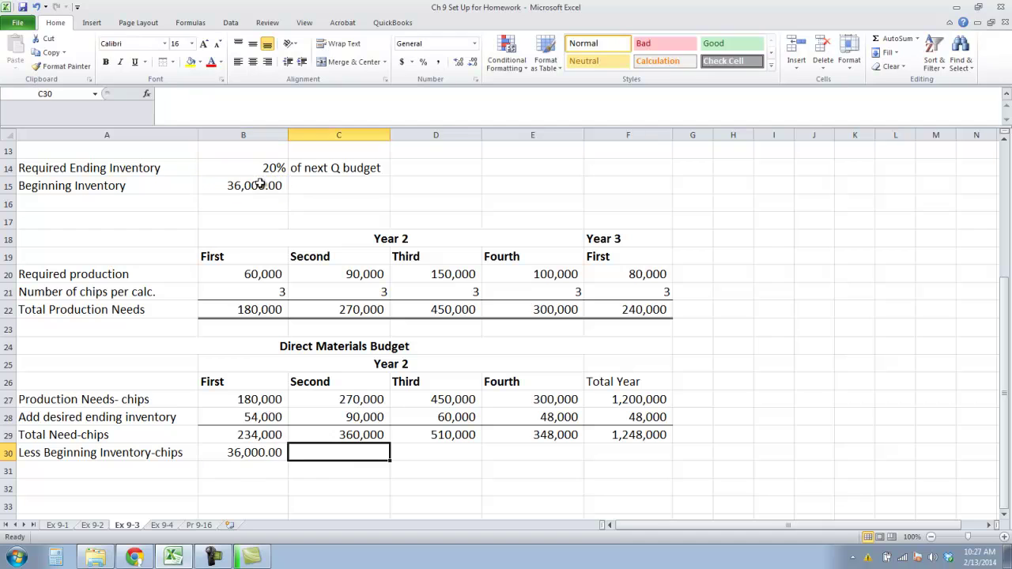
left_click(270, 456)
left_click(473, 61)
left_click(473, 61)
- Set beginning inventory in C30, D30 and E30 to the prior quarter's desired ending inventory with =B28, =C28 and =D28
key("Tab")
type("=")
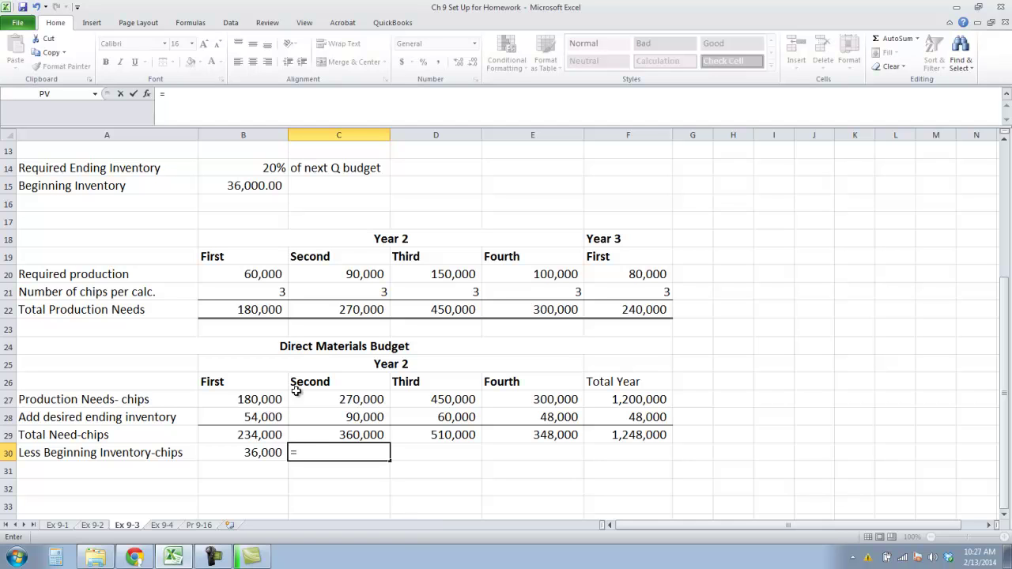
left_click(236, 417)
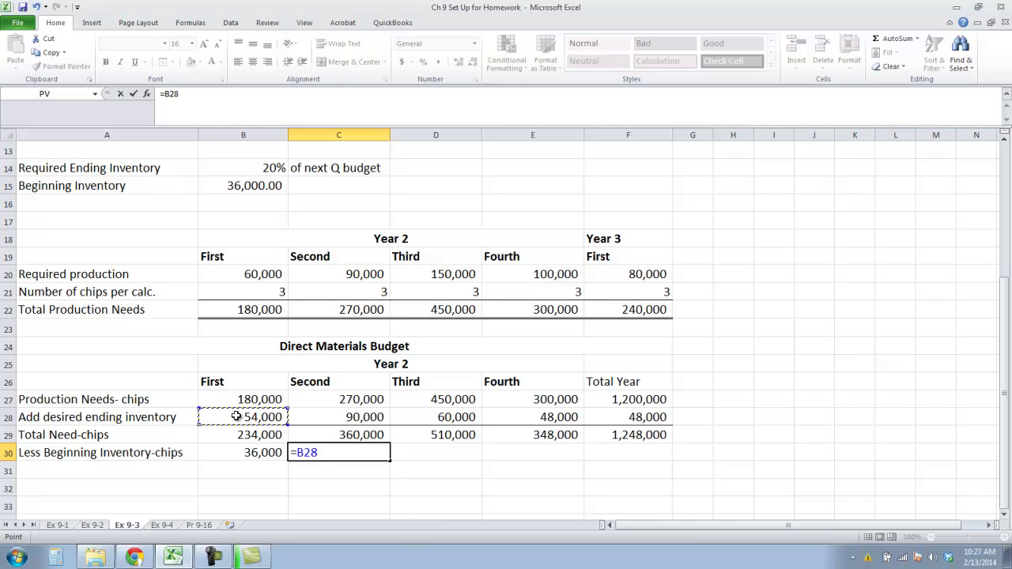
key("Tab")
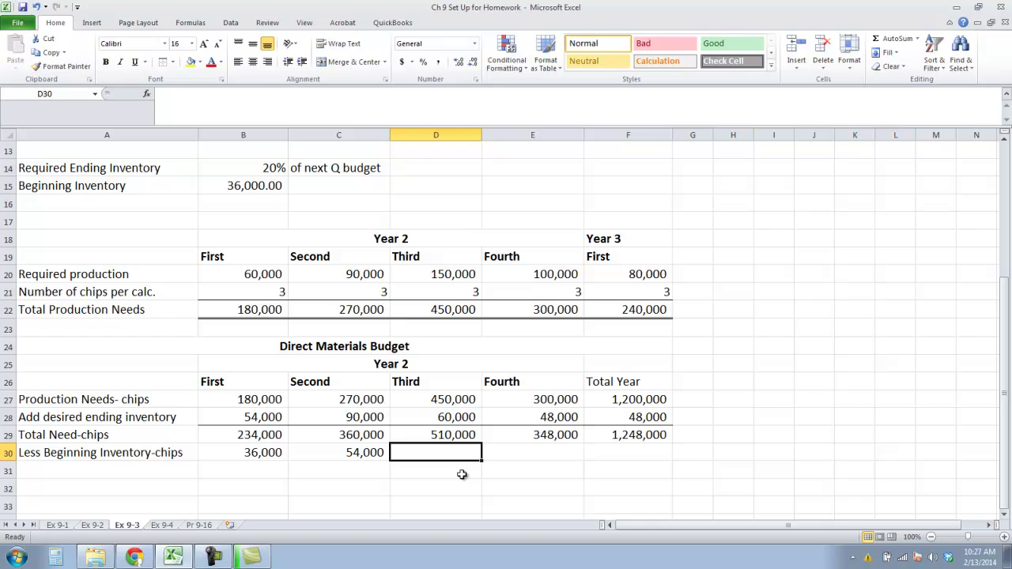
type("=")
left_click(369, 418)
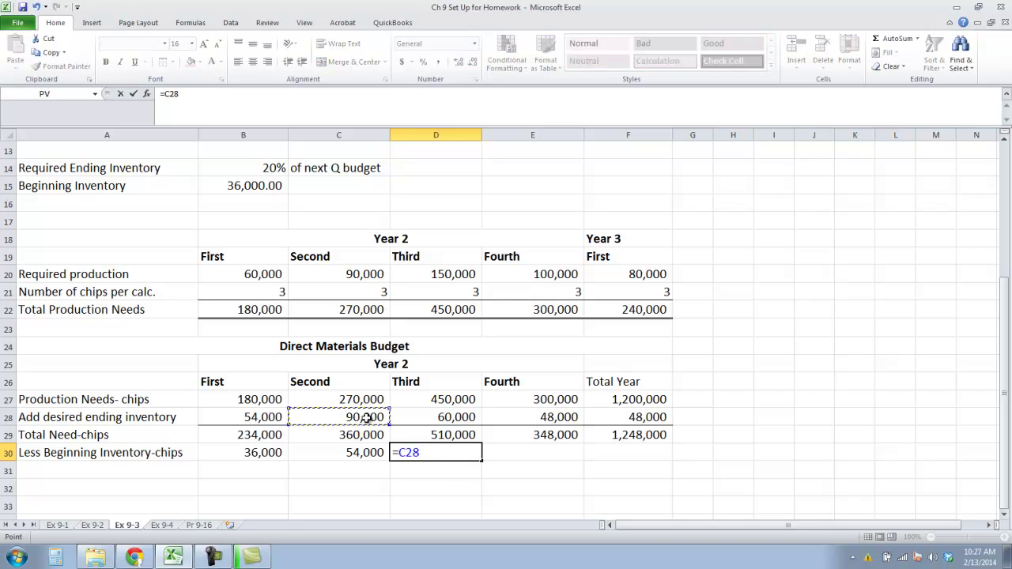
key("Return")
left_click(531, 451)
type("=")
left_click(465, 417)
key("Return")
- Set the Total Year beginning inventory in F30 equal to the first-quarter amount with =B30
left_click(614, 446)
type("=")
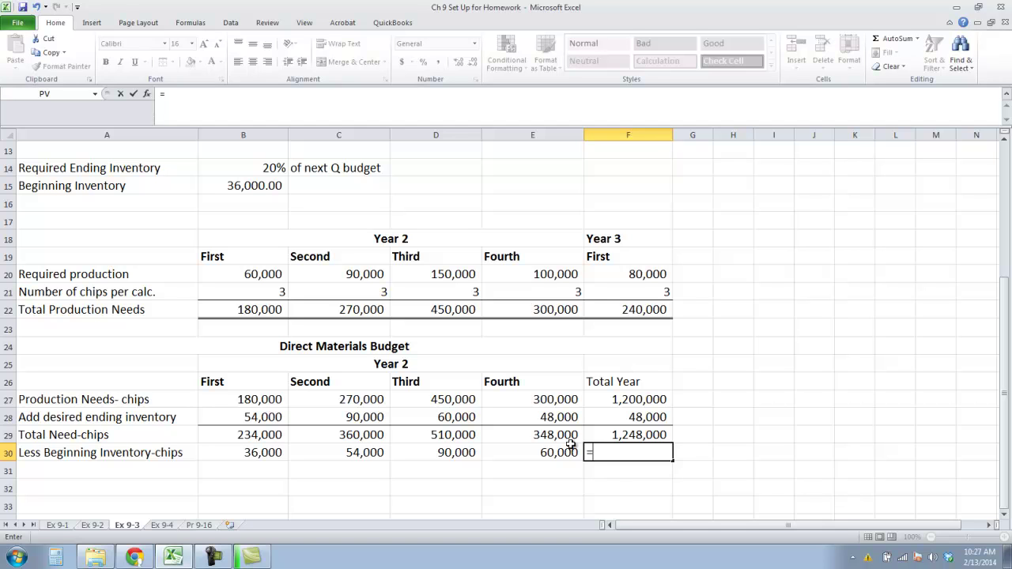
left_click(249, 453)
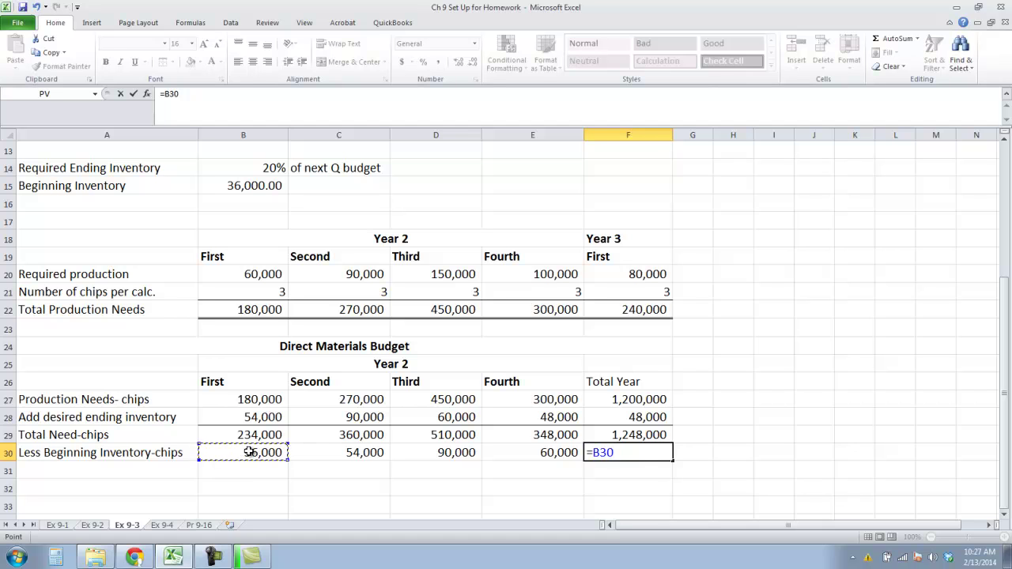
key("Return")
- Label the next budget row "Required purchases- chips" in A31
left_click(112, 476)
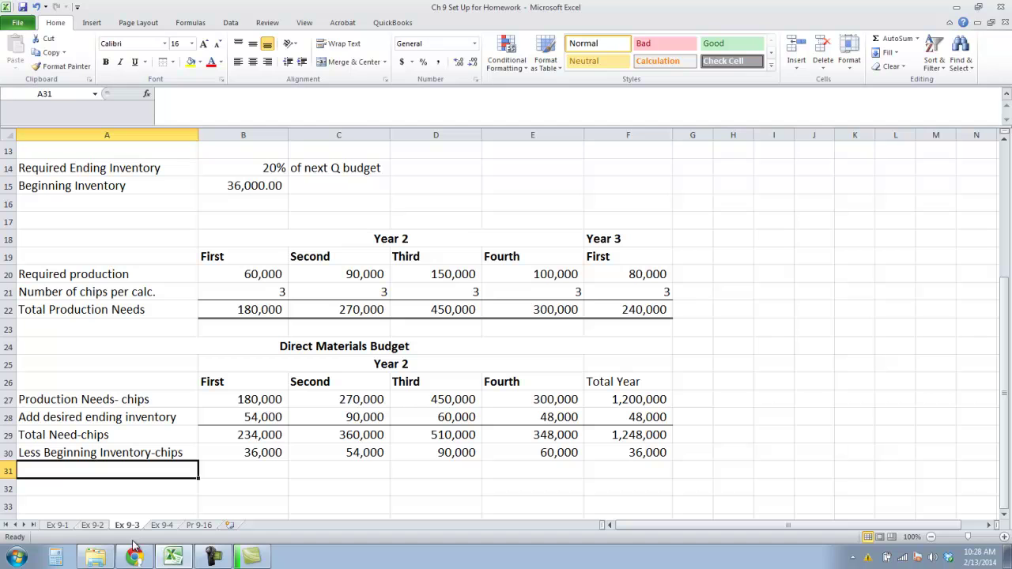
type("Required ")
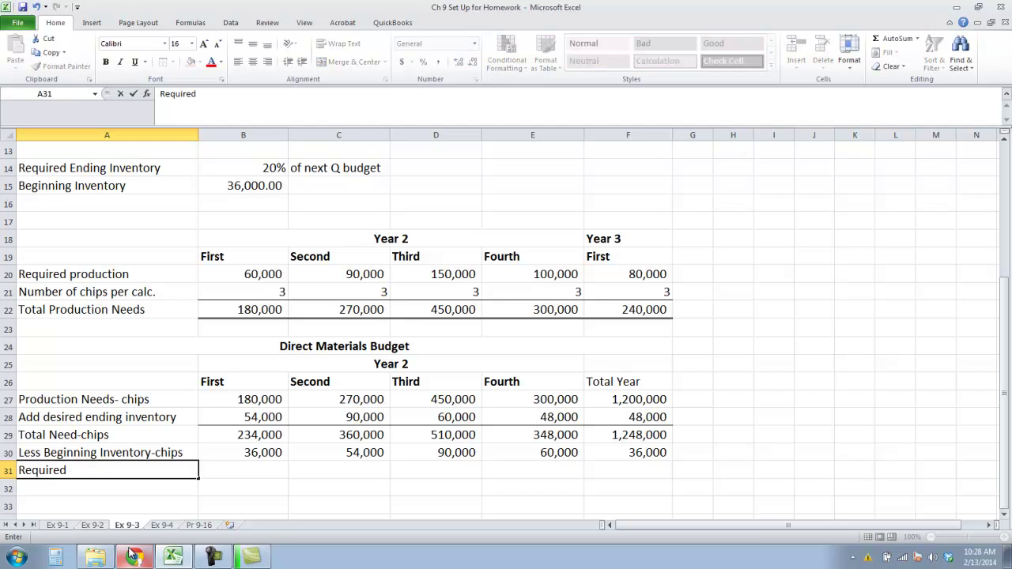
type("purcha")
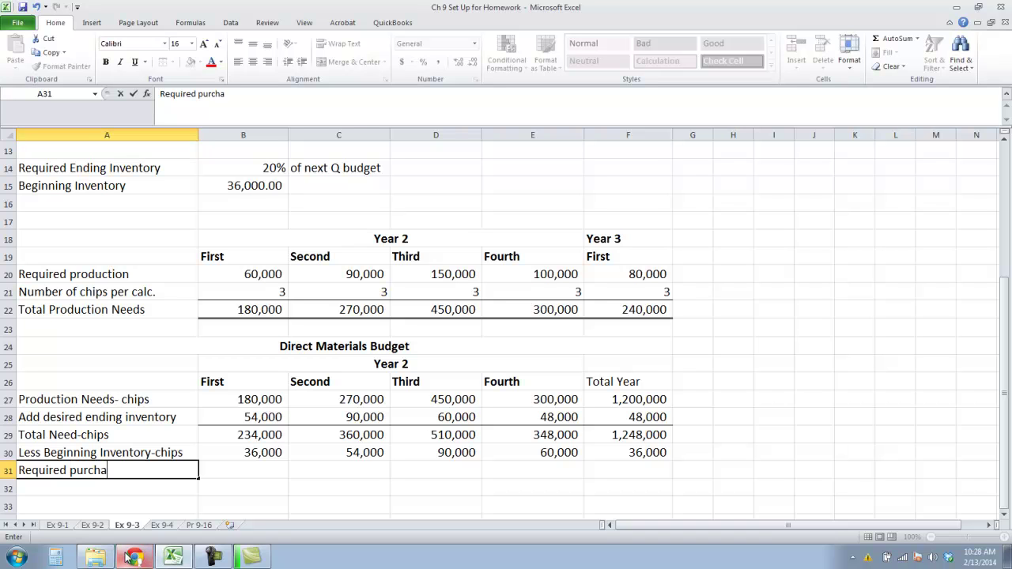
type("ses- chips")
key("Tab")
- Calculate the first-quarter required chip purchases in B31 with the formula =B29-B30
type("=")
left_click(192, 427)
left_click(243, 433)
type("-")
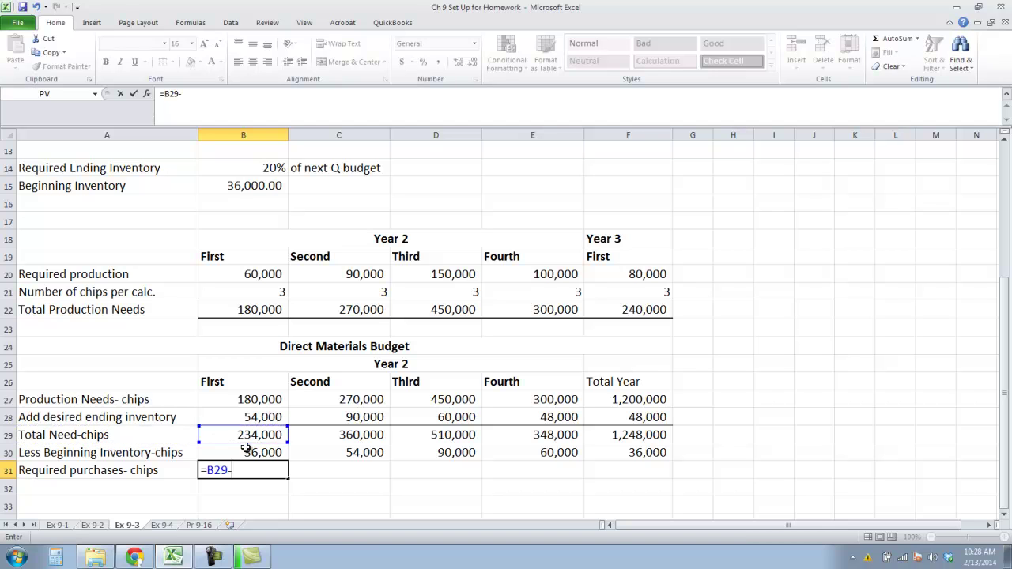
left_click(246, 450)
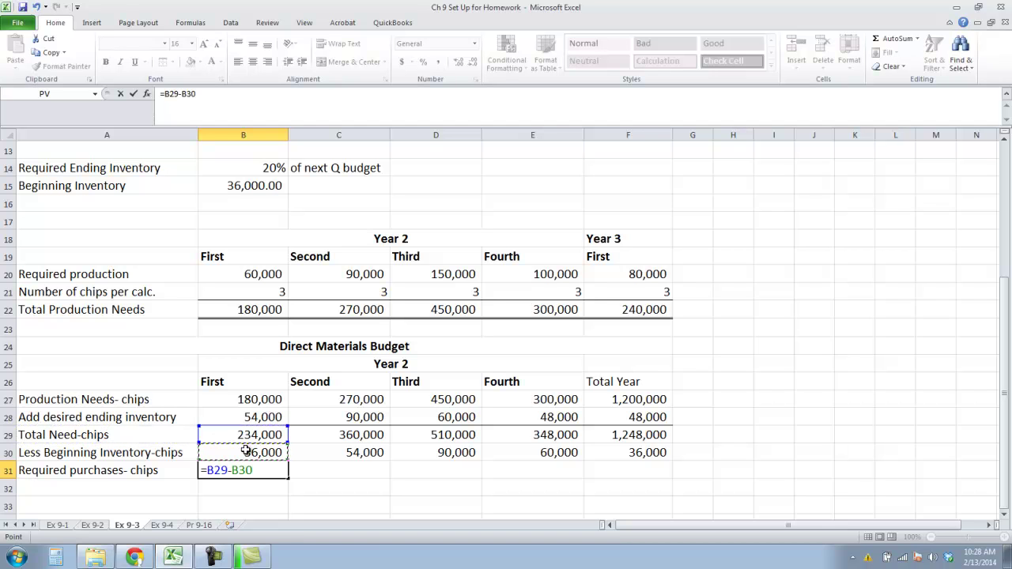
key("Return")
left_click(246, 468)
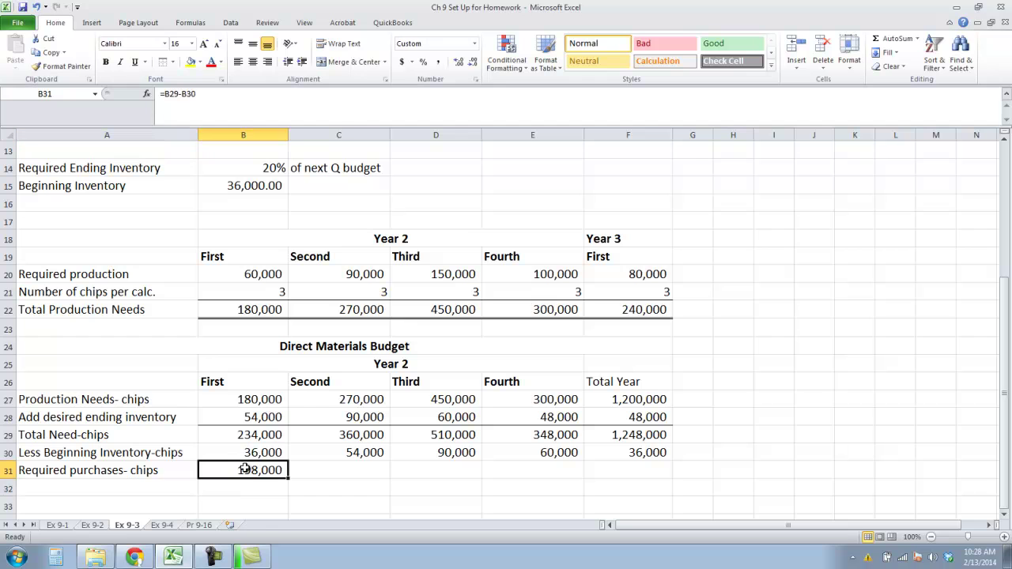
- Give B31 a top and double bottom border and fill its required purchases formula across through F31
left_click(174, 63)
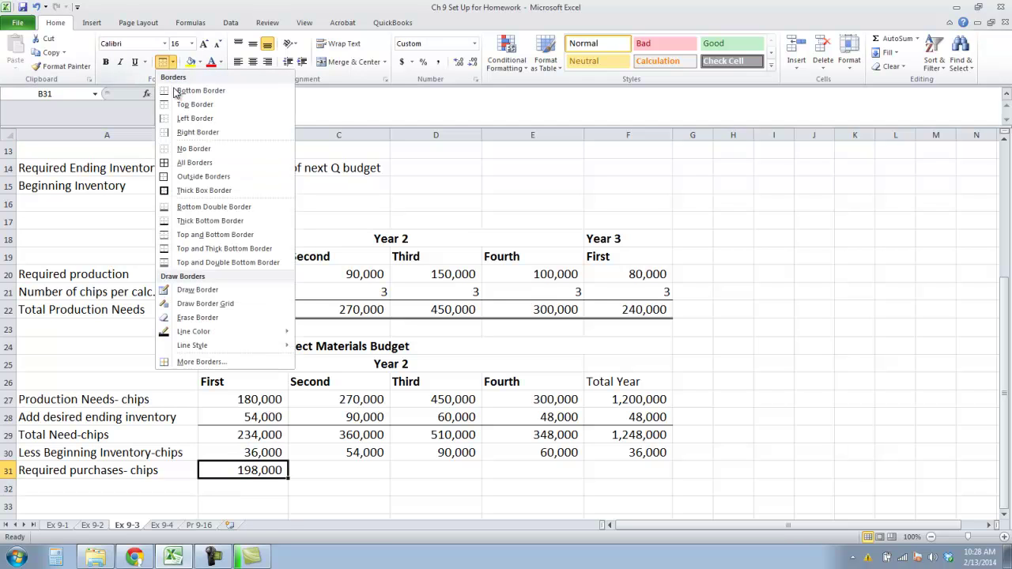
left_click(200, 263)
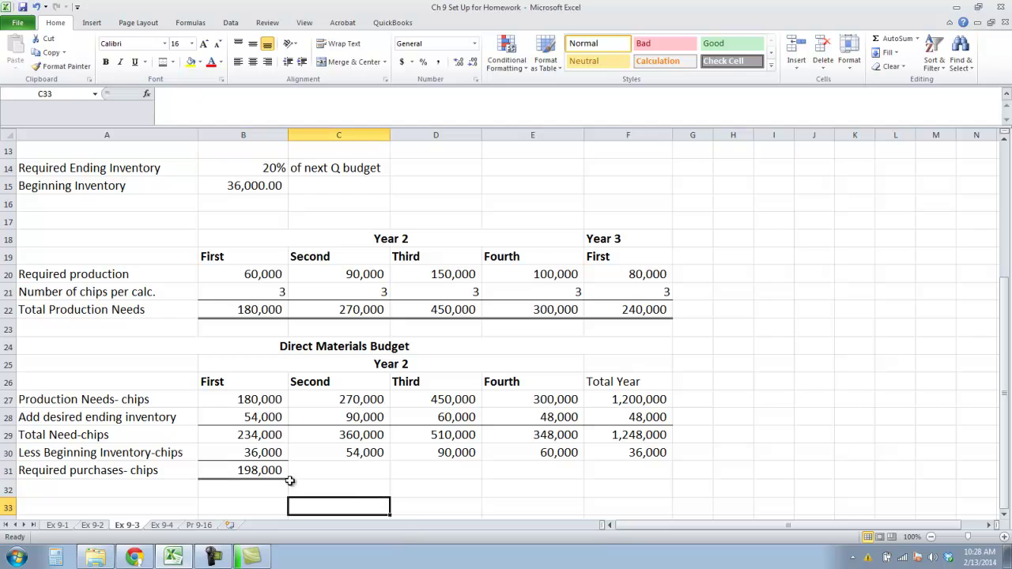
left_click_drag(287, 481, 639, 491)
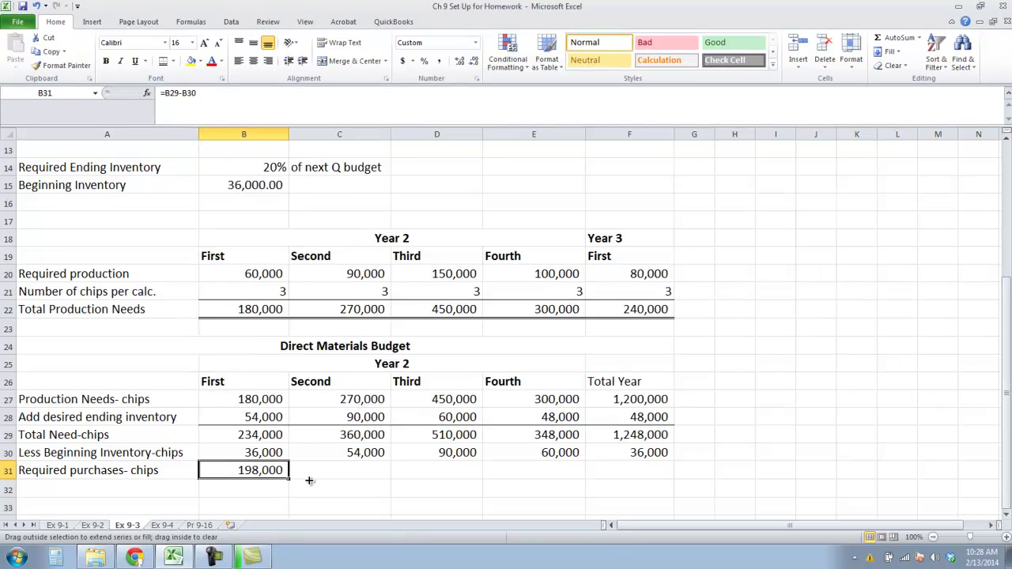
left_click_drag(799, 496, 799, 496)
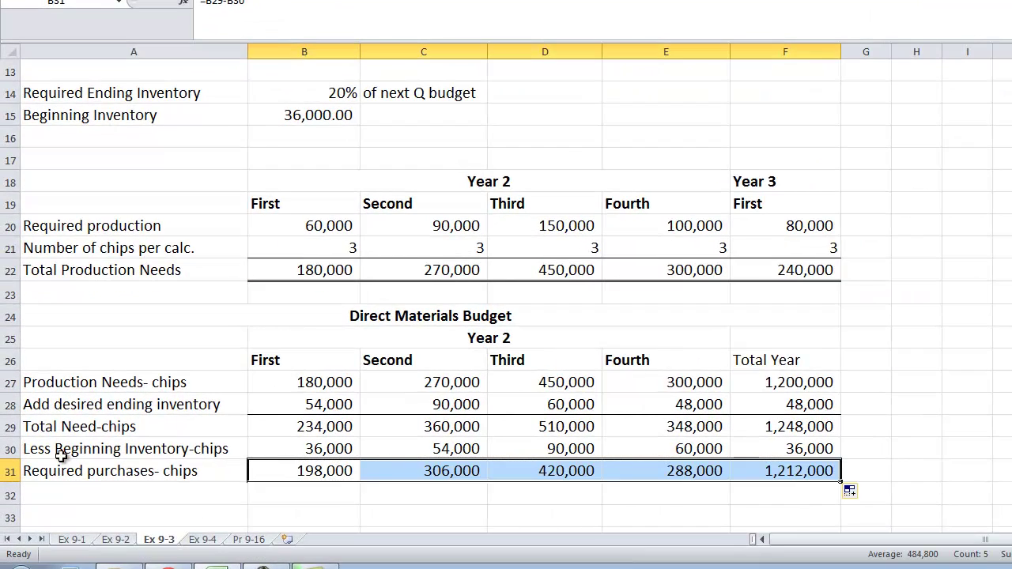
- Label the next budget row "Cost to purchase $2 per chip" in A32
left_click(87, 495)
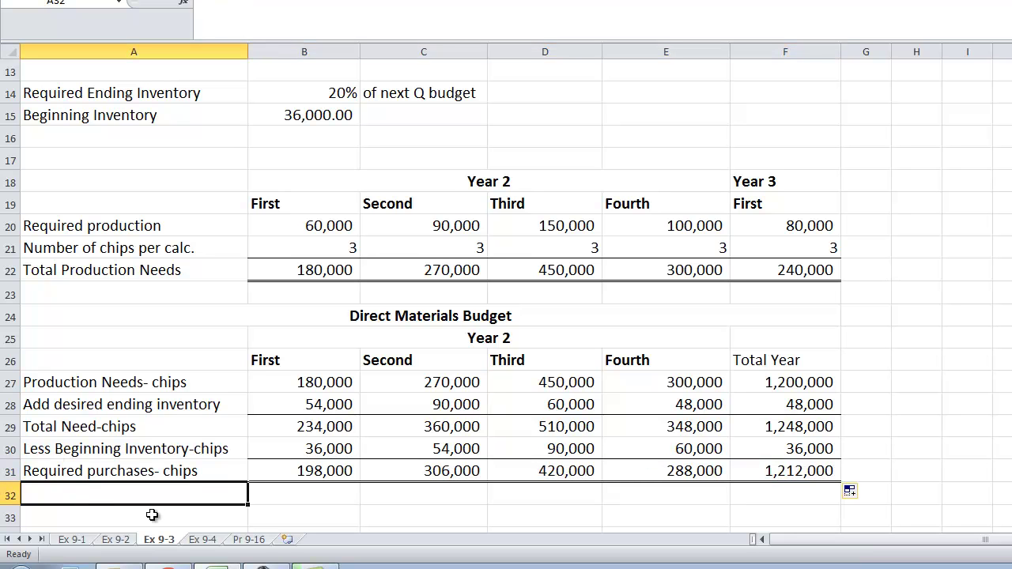
type("Cpst")
key("BackSpace")
key("BackSpace")
key("BackSpace")
type("ost to pyu")
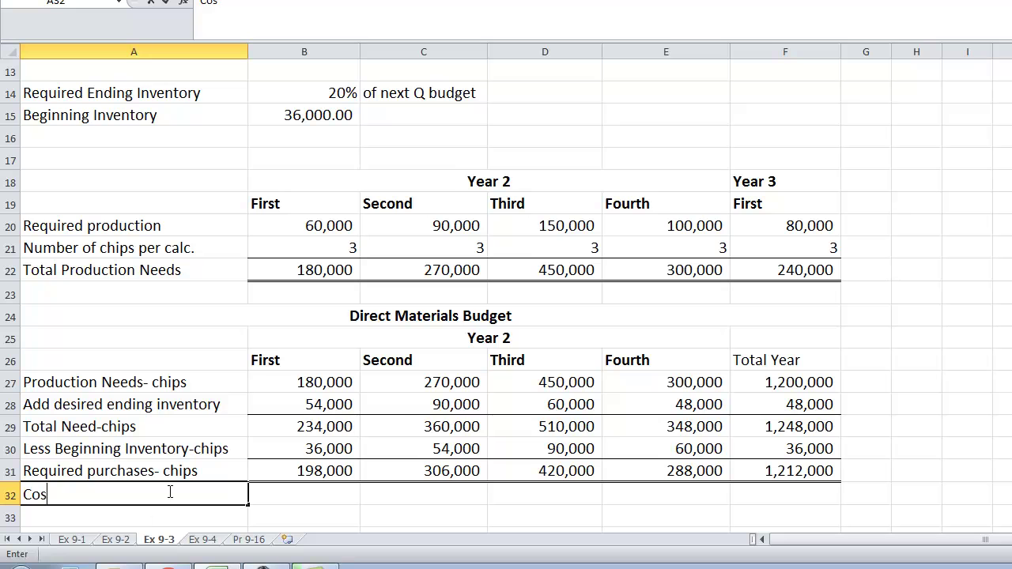
key("BackSpace")
key("BackSpace")
type("urchase ")
type("#")
key("BackSpace")
type("$2 per")
key("BackSpace")
key("BackSpace")
type("per chi")
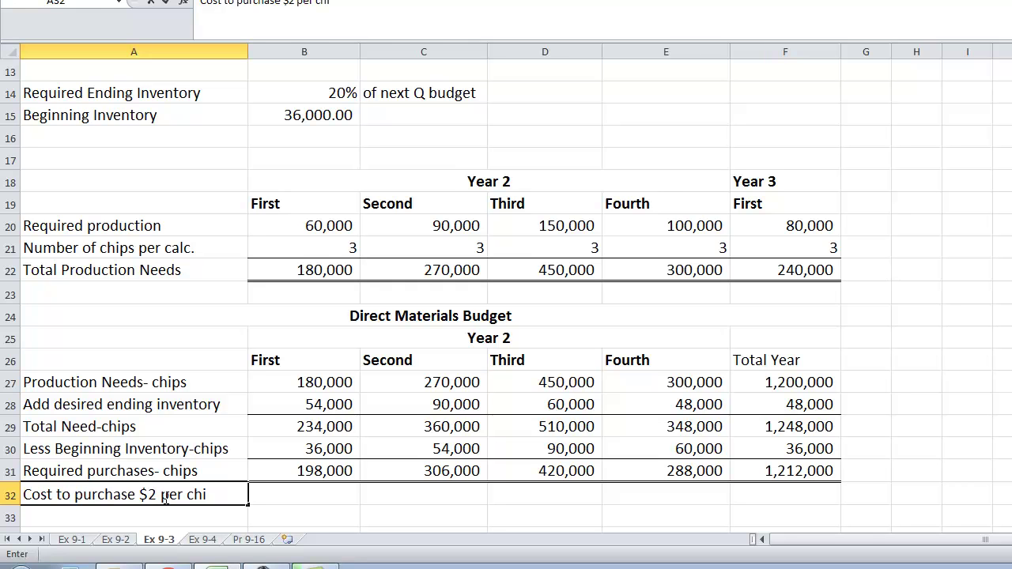
type("p")
key("Tab")
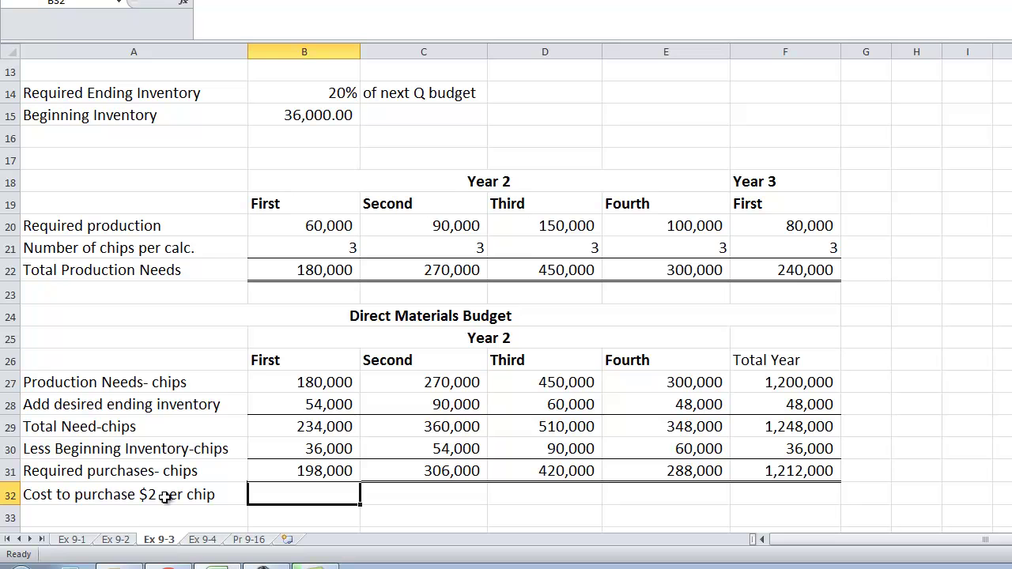
- Calculate the first-quarter purchase cost in B32 with the formula =B31*2 and format it as dollar currency
type("=")
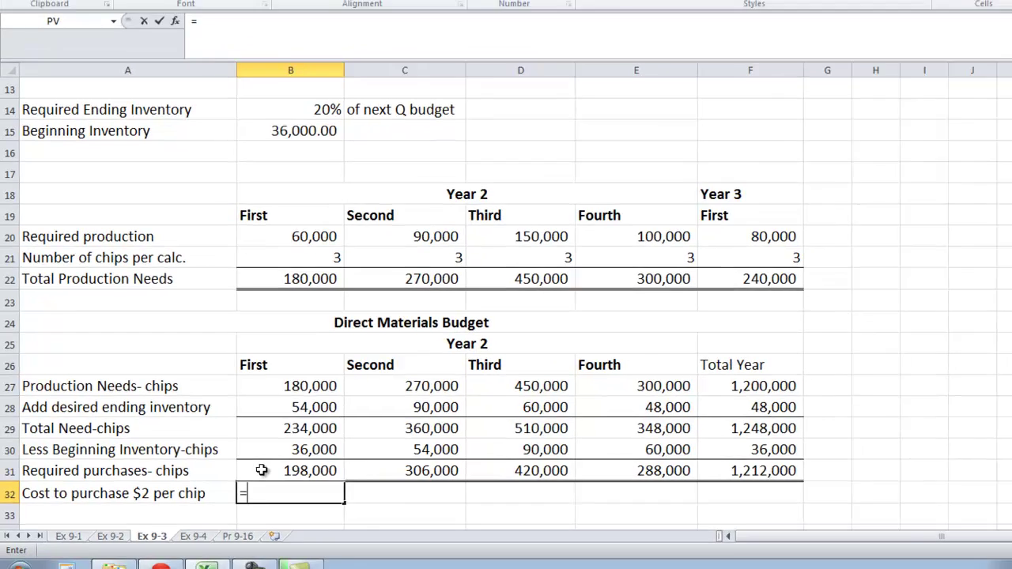
left_click(277, 471)
type("*2")
key("Tab")
left_click(255, 492)
left_click(402, 61)
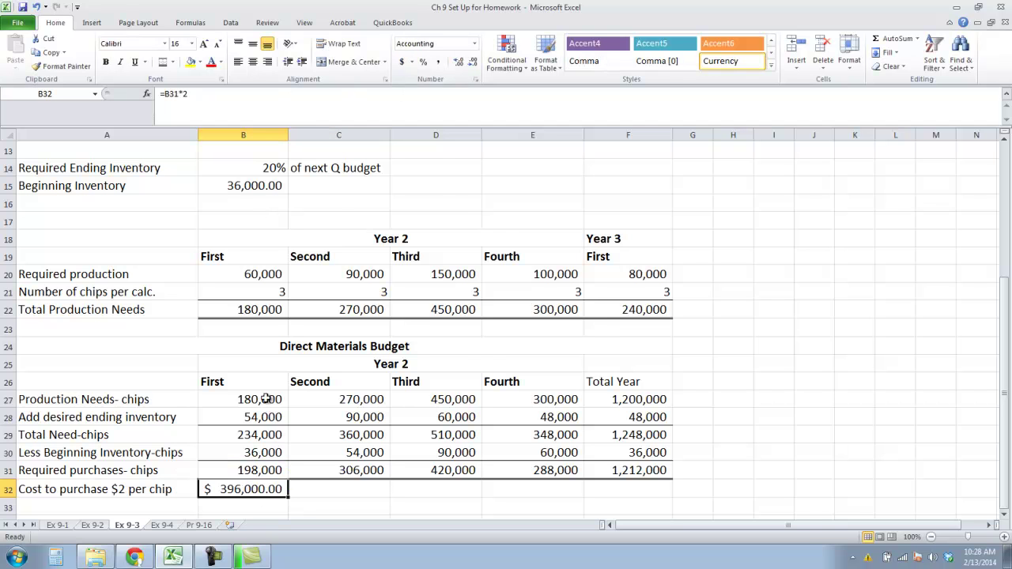
- Fill the purchase cost formula from B32 across through F32 and autofit column F to its contents
scroll(269, 415, "down", 1)
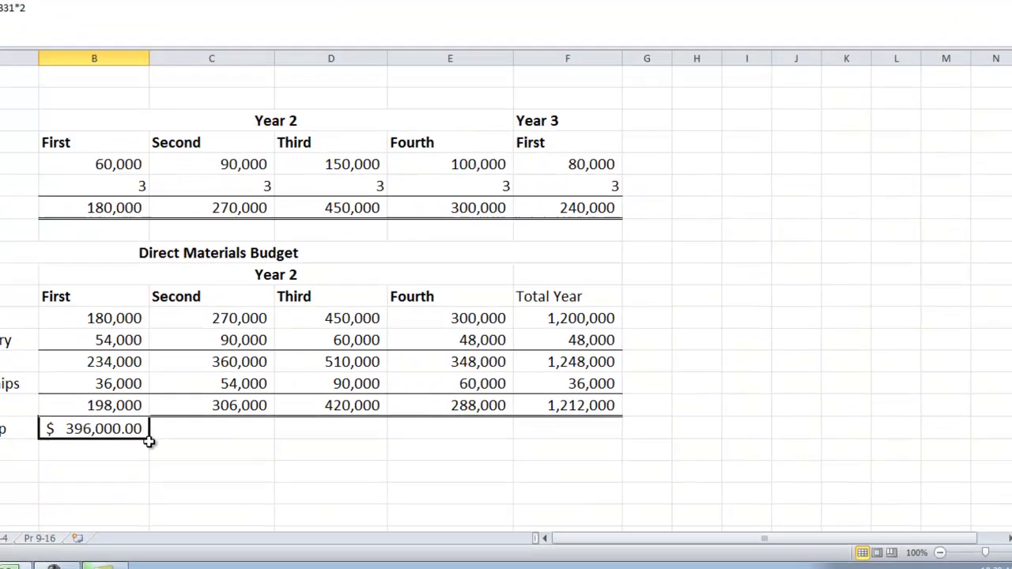
left_click(147, 446)
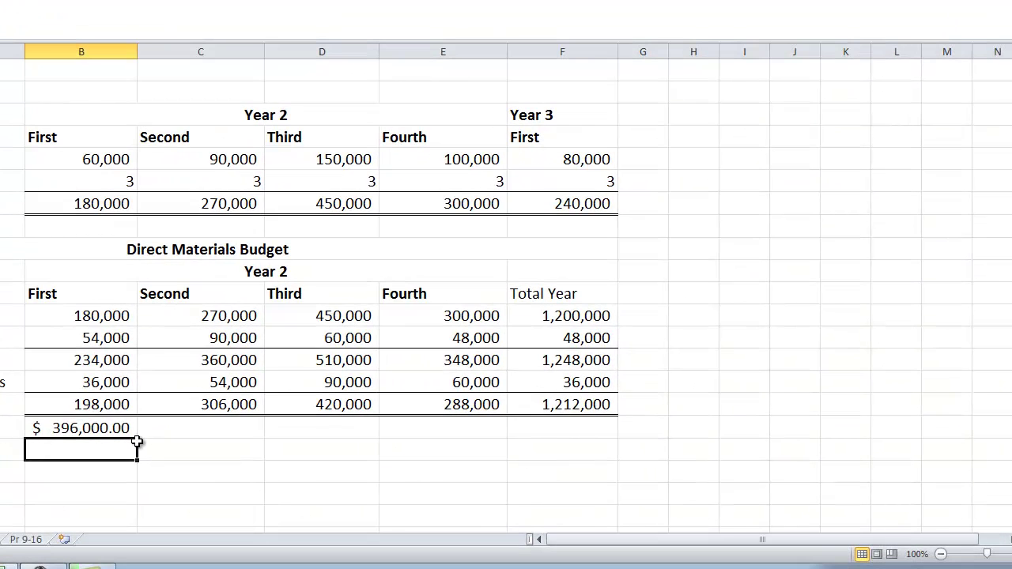
left_click(136, 429)
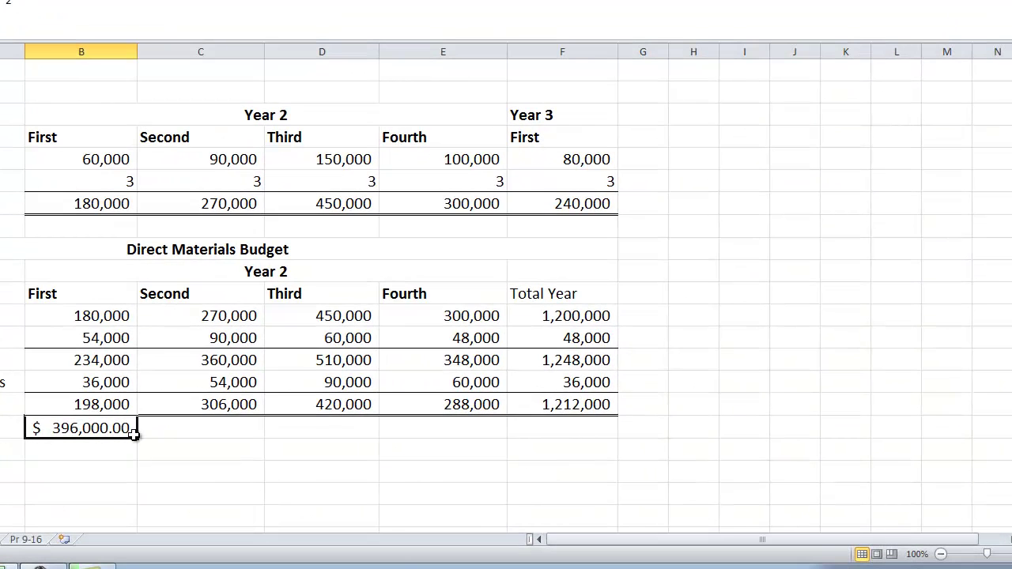
left_click_drag(134, 445, 452, 472)
left_click(39, 428)
left_click_drag(136, 439, 580, 469)
left_click(621, 53)
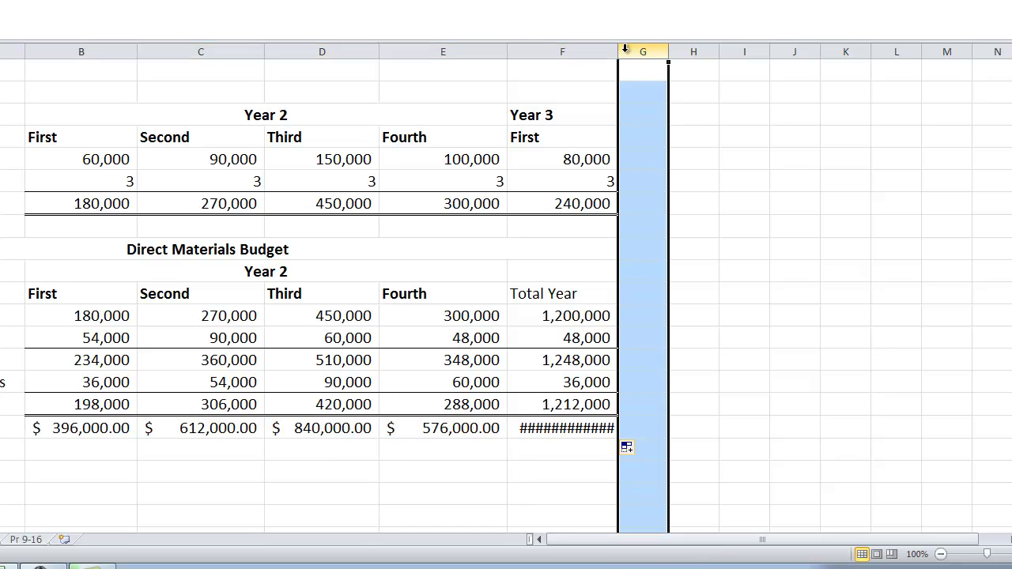
double_click(617, 53)
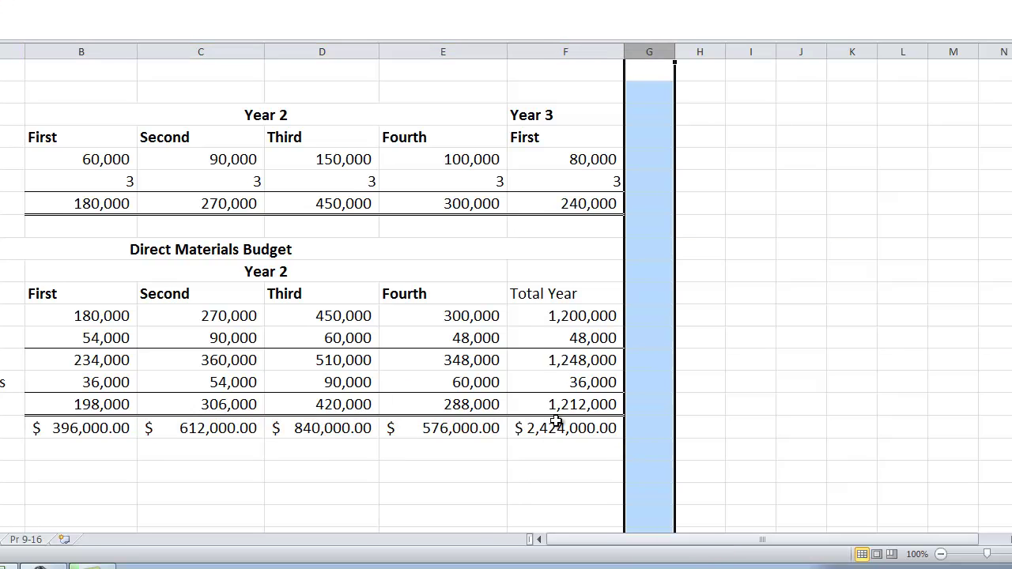
left_click(557, 424)
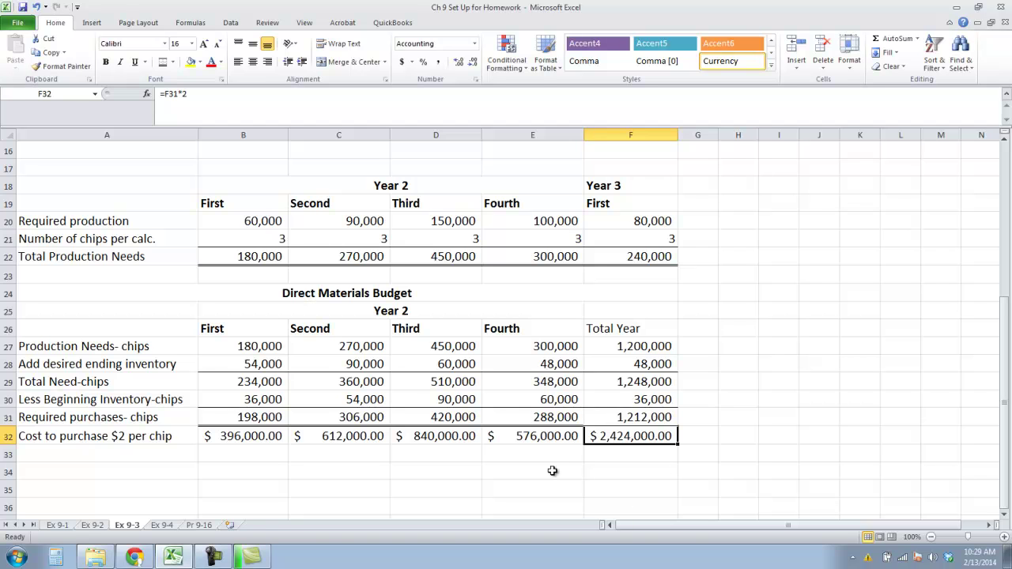
scroll(176, 424, "up", 4)
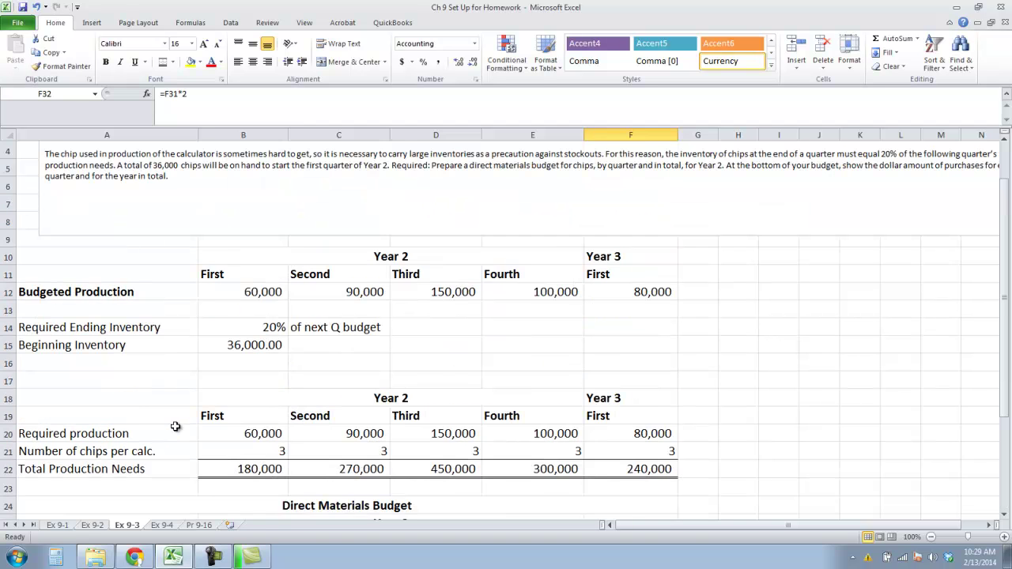
scroll(390, 405, "down", 1)
left_click(369, 452)
scroll(369, 452, "down", 2)
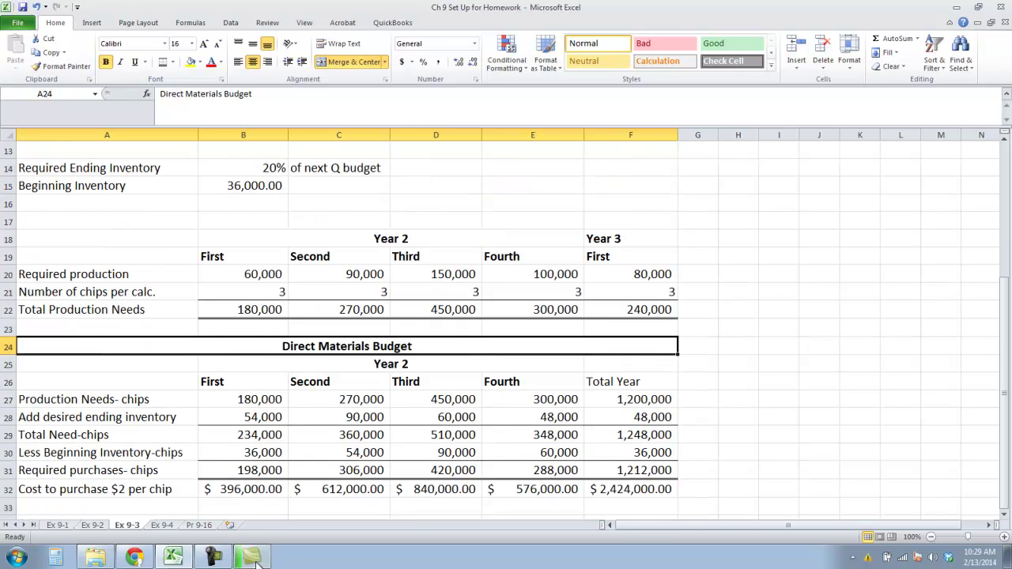
left_click(214, 558)
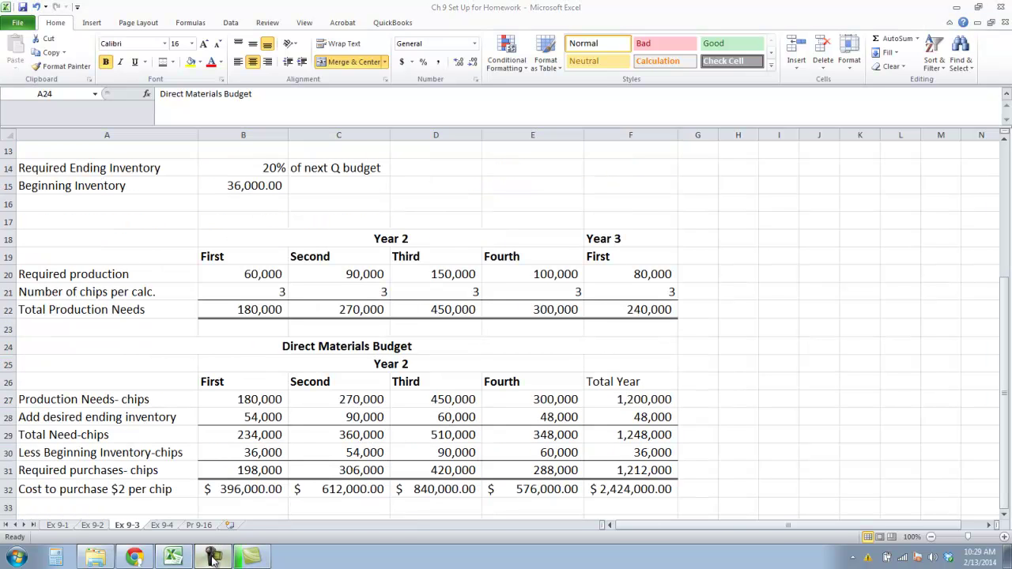
left_click(213, 558)
- On the Ex 9-4 sheet, fix the exercise text so requirement 2 starts with its number, separated from requirement 1 by a blank line
left_click(166, 526)
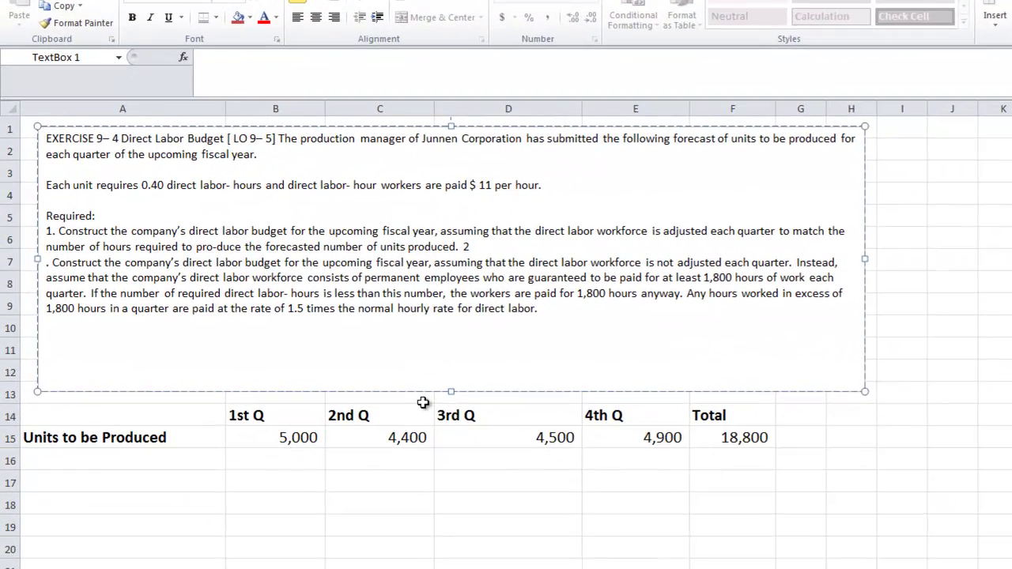
left_click(149, 456)
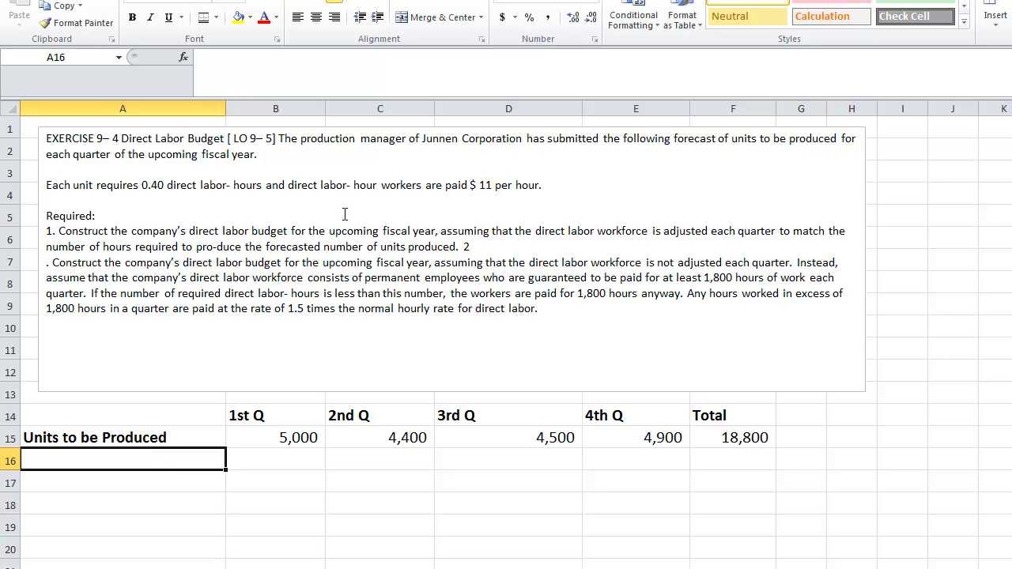
left_click(460, 248)
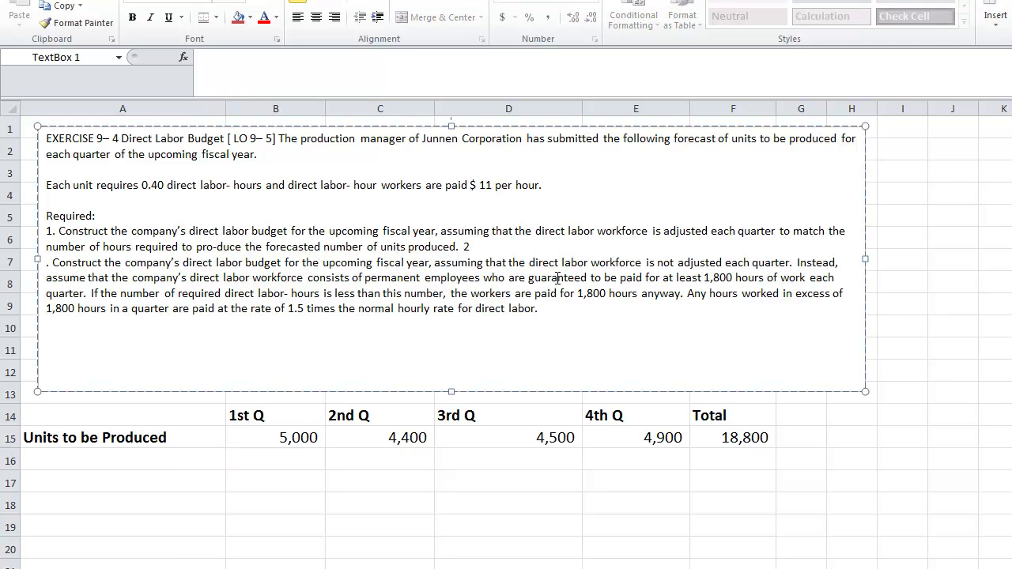
left_click(464, 248)
key("Return")
key("Delete")
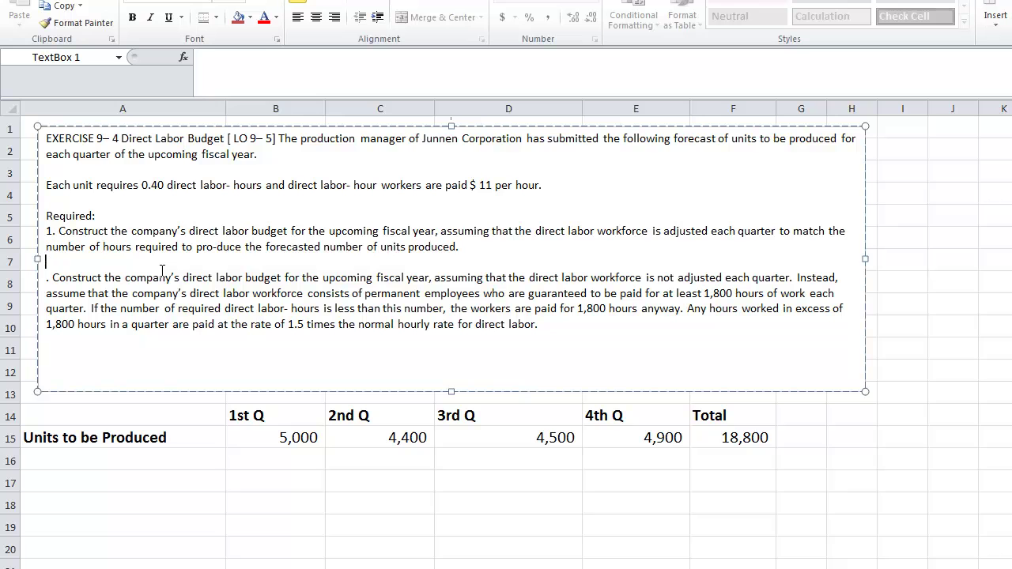
left_click(45, 279)
type("2")
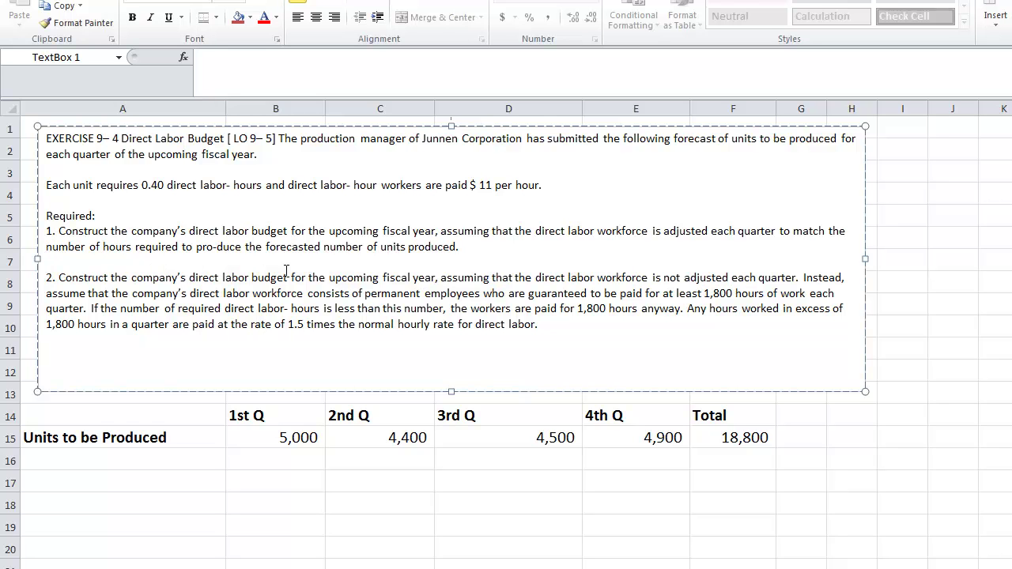
key("ctrl+End")
left_click(81, 312)
scroll(228, 316, "down", 1)
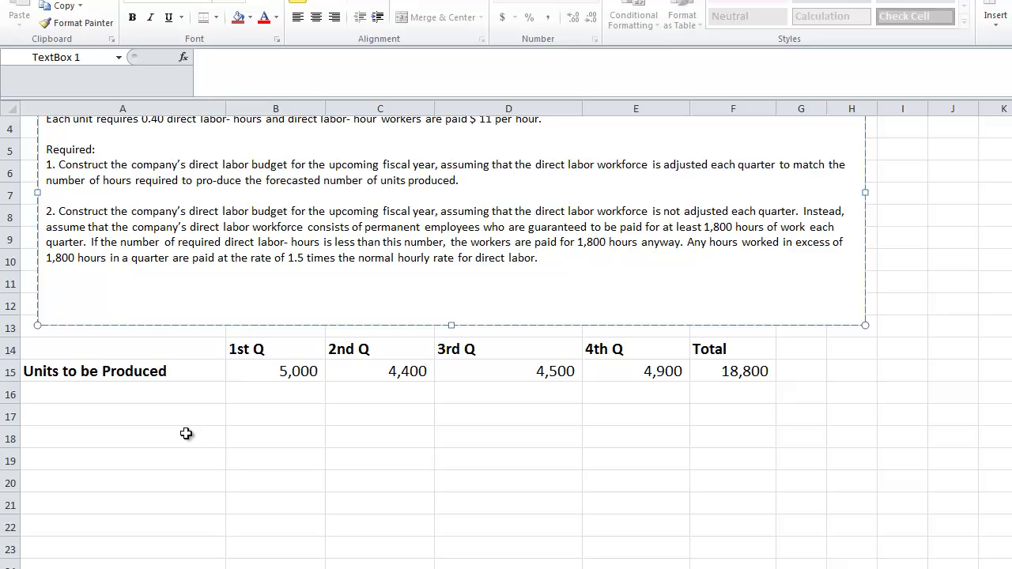
scroll(186, 434, "up", 1)
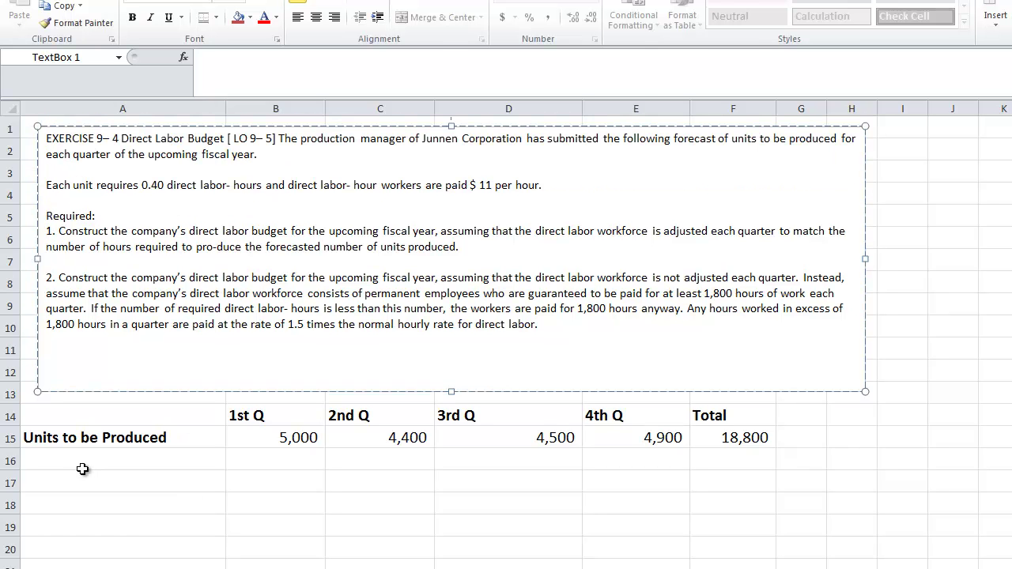
- Label A17 "Direct Labor Hrs" and enter 0.4 in B17
left_click(84, 465)
left_click(69, 480)
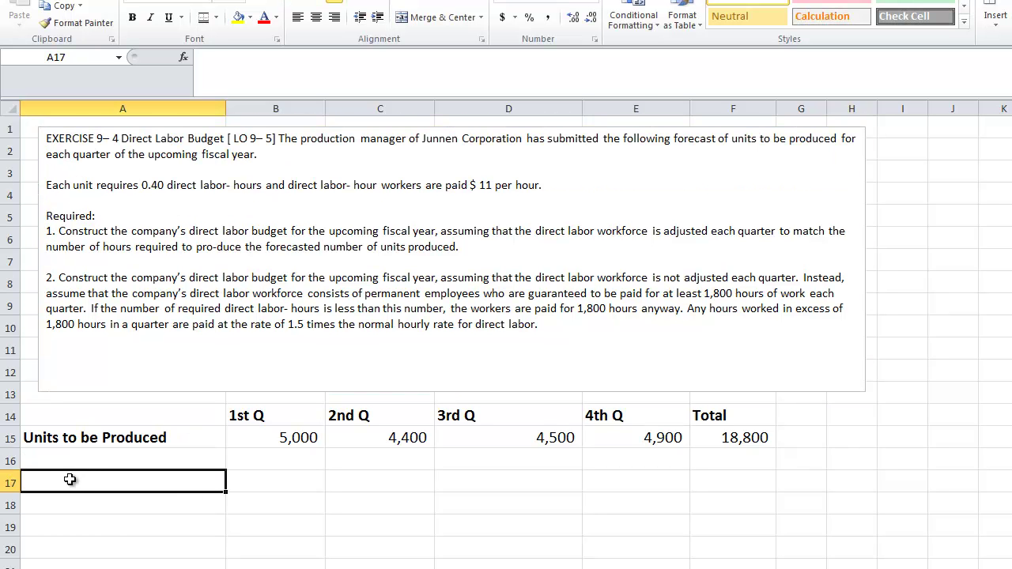
type("Direct Labor Hrs")
key("Tab")
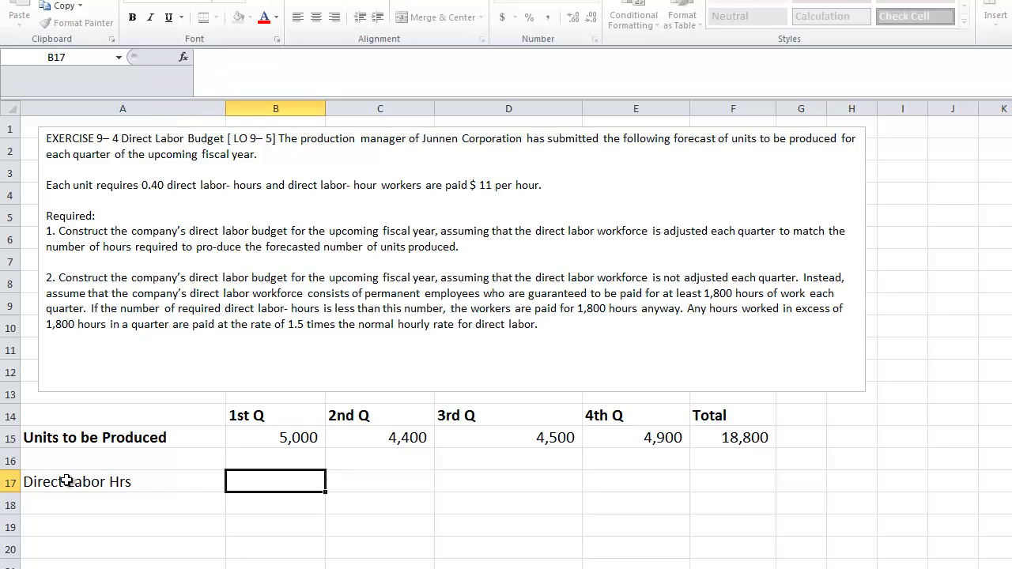
type(".4")
key("Return")
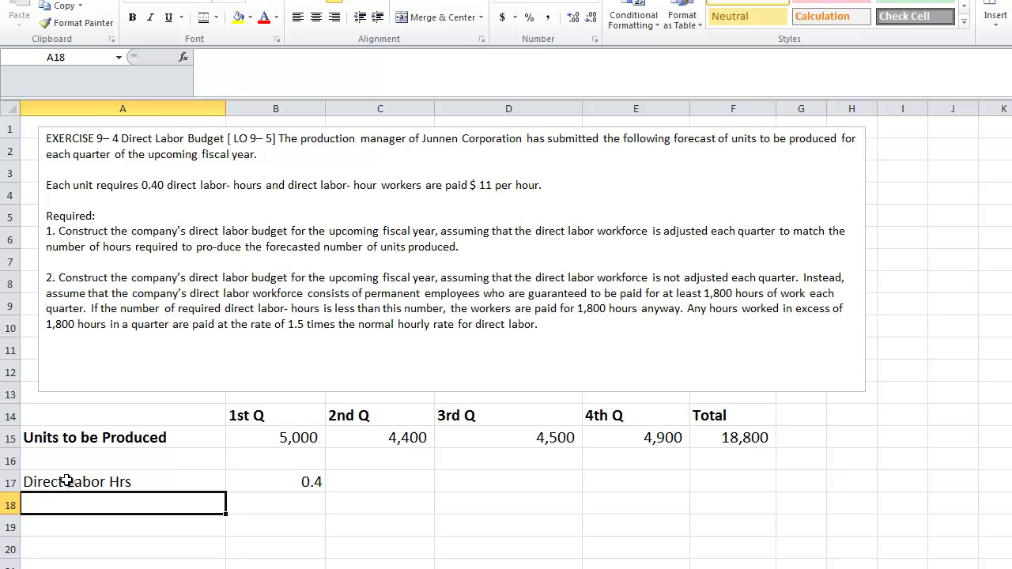
- Label A18 "Direct Labor Price Per Hr" and enter 11 in B18, formatted as dollar currency
type("Direct Labo")
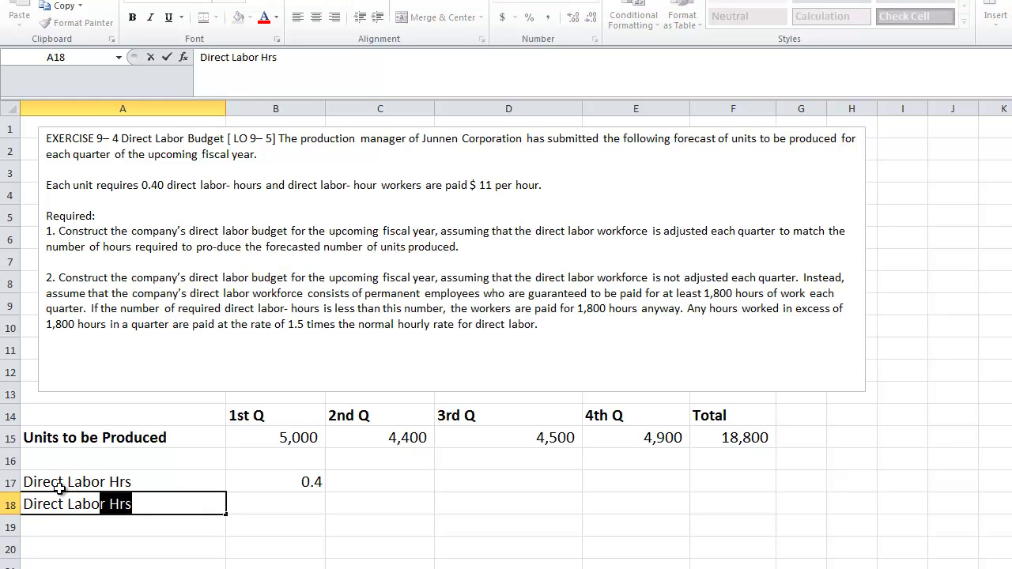
type("r Price Per H")
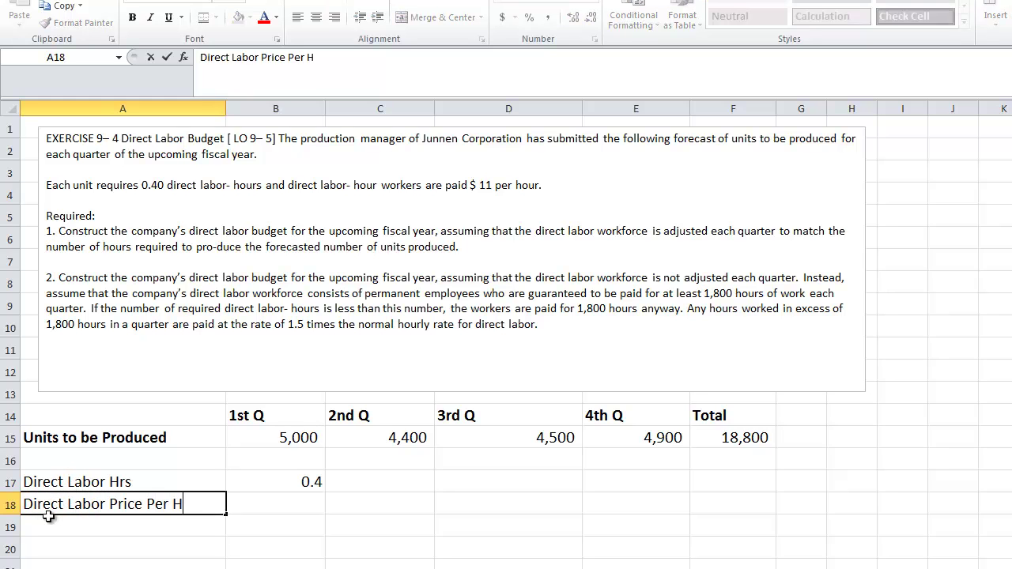
type("r")
key("Tab")
type("11")
key("Tab")
key("Left")
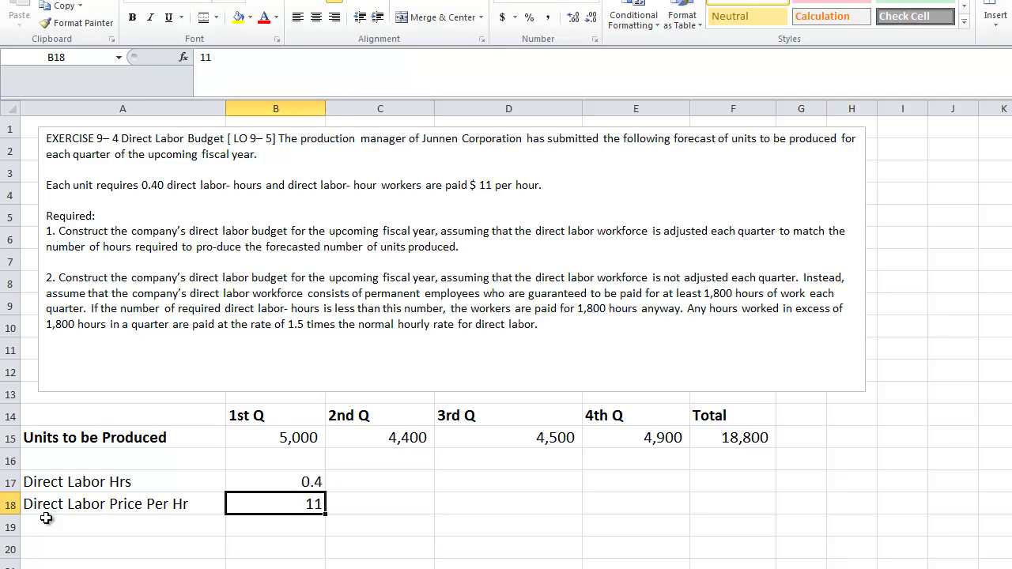
left_click(502, 17)
- Copy the quarter and Total headings from B14:F14 into row 21, starting at B21
scroll(128, 515, "down", 1)
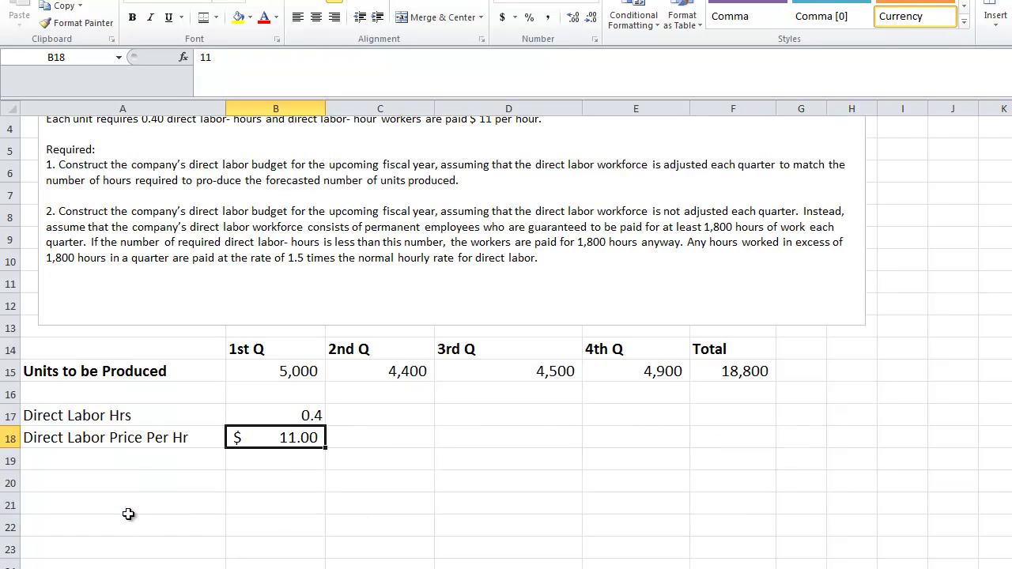
left_click_drag(241, 350, 740, 349)
right_click(743, 348)
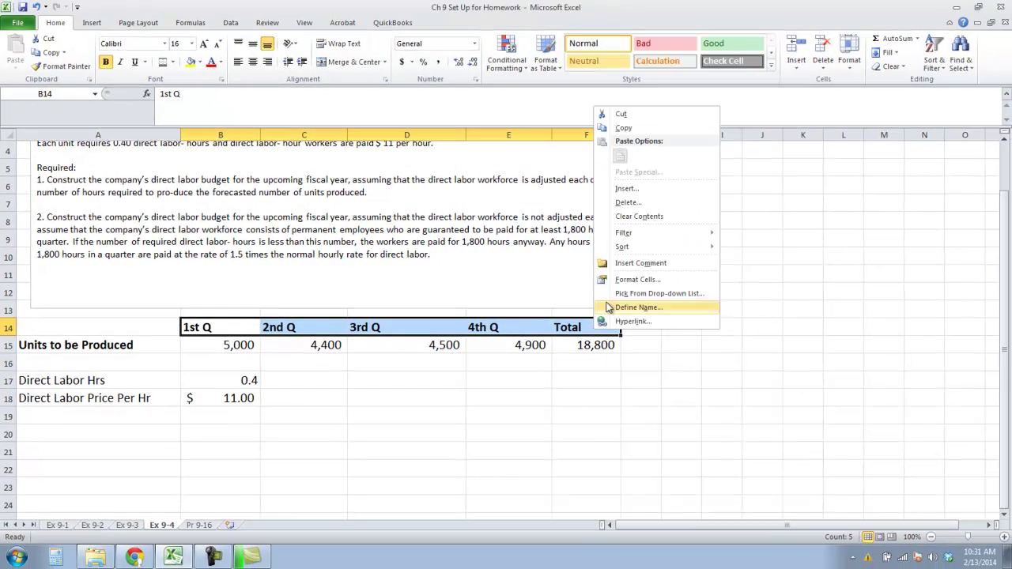
left_click(621, 128)
left_click(150, 449)
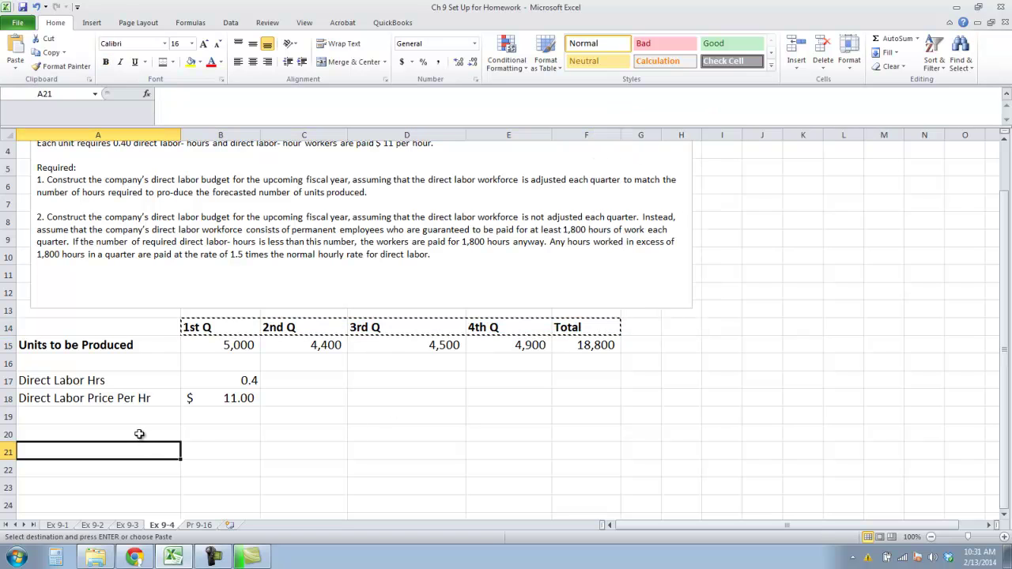
left_click(204, 454)
right_click(206, 455)
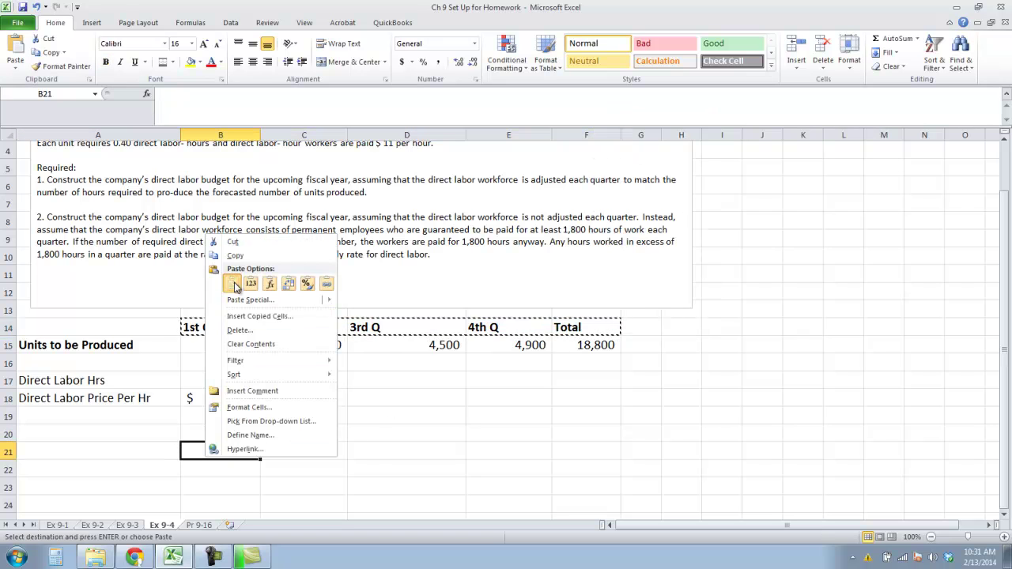
left_click(234, 286)
- Label cell A20 "#1" above the new heading row
left_click(131, 434)
type("#1")
key("Return")
scroll(327, 440, "down", 2)
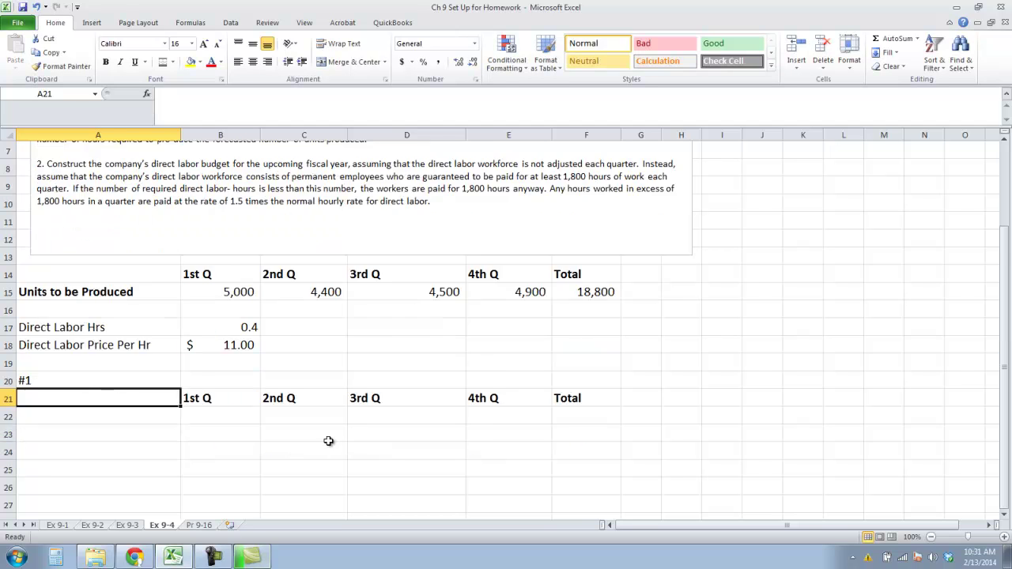
- Label A22 "Units to be produced"
left_click_drag(212, 241, 414, 250)
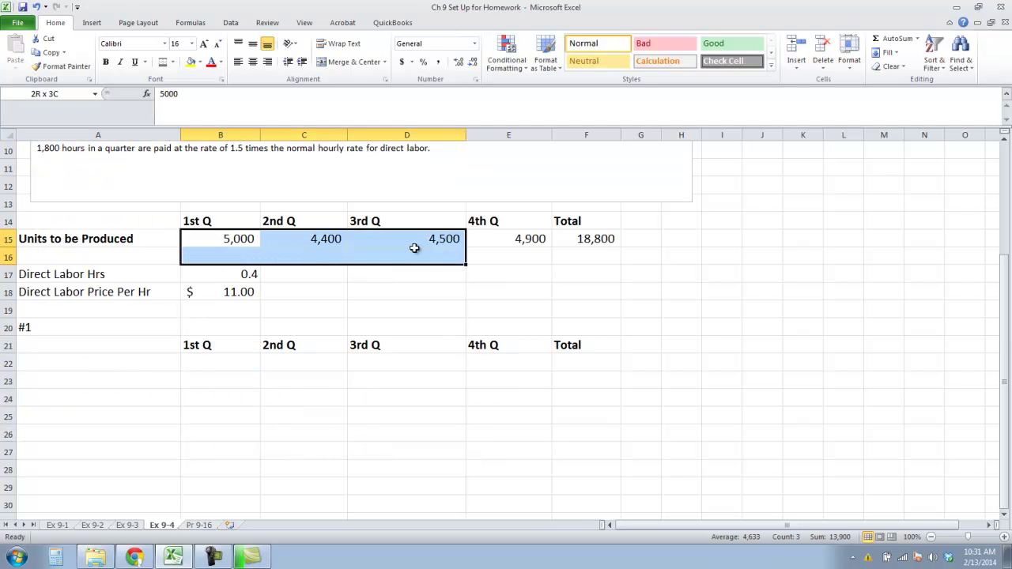
left_click(90, 358)
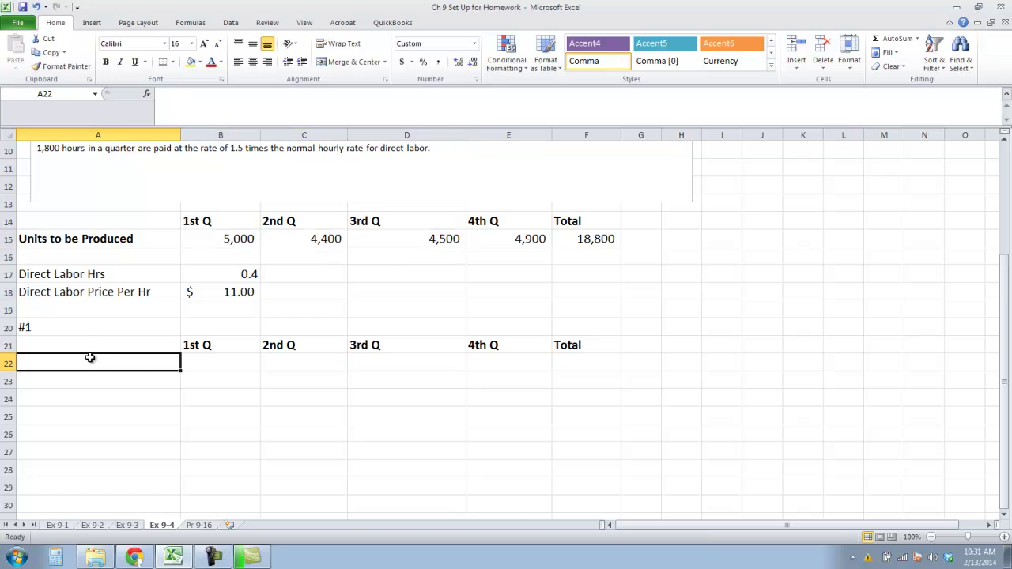
left_click(95, 404, "shift")
type("n")
key("BackSpace")
type("Units")
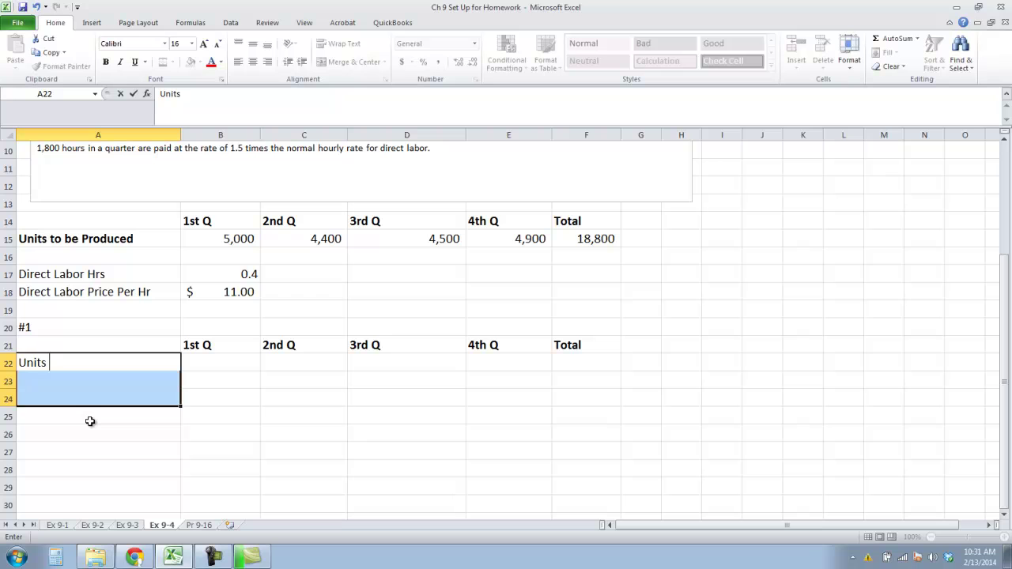
type("tobbe produced")
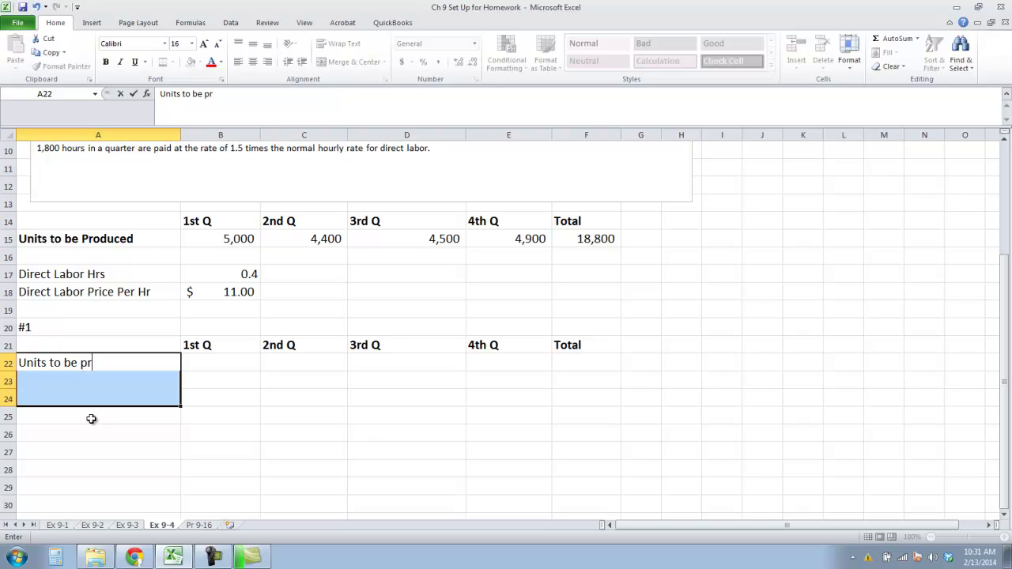
key("Return")
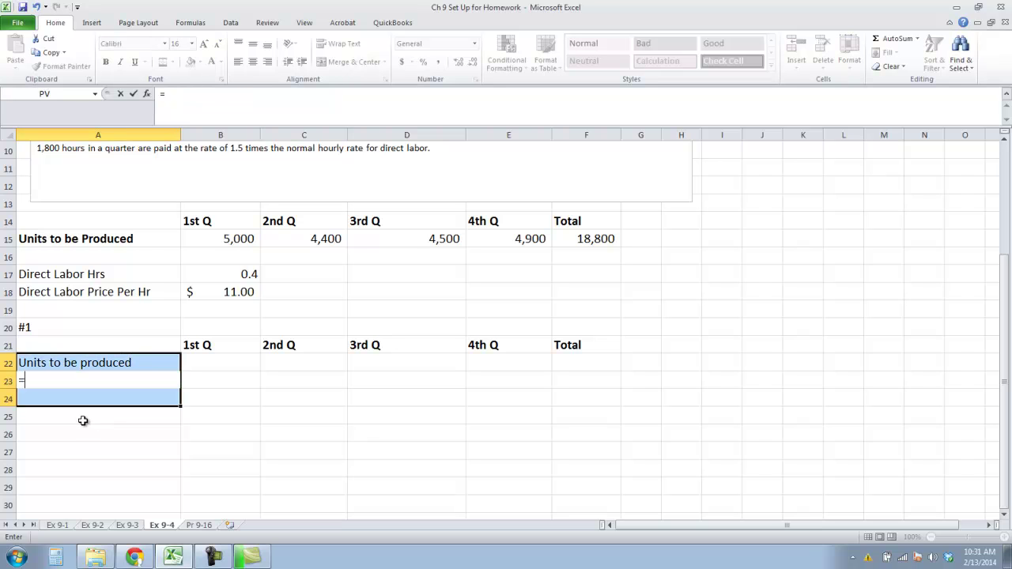
- Link the 1st and 2nd quarter units in B22 and C22 to B15 and C15
key("Right")
key("Up")
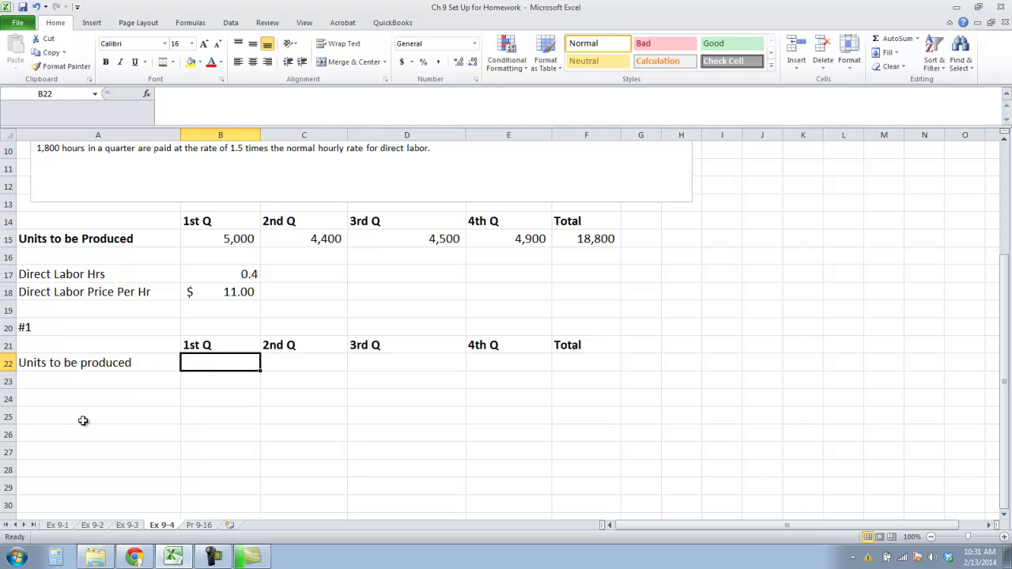
type("=")
left_click(238, 241)
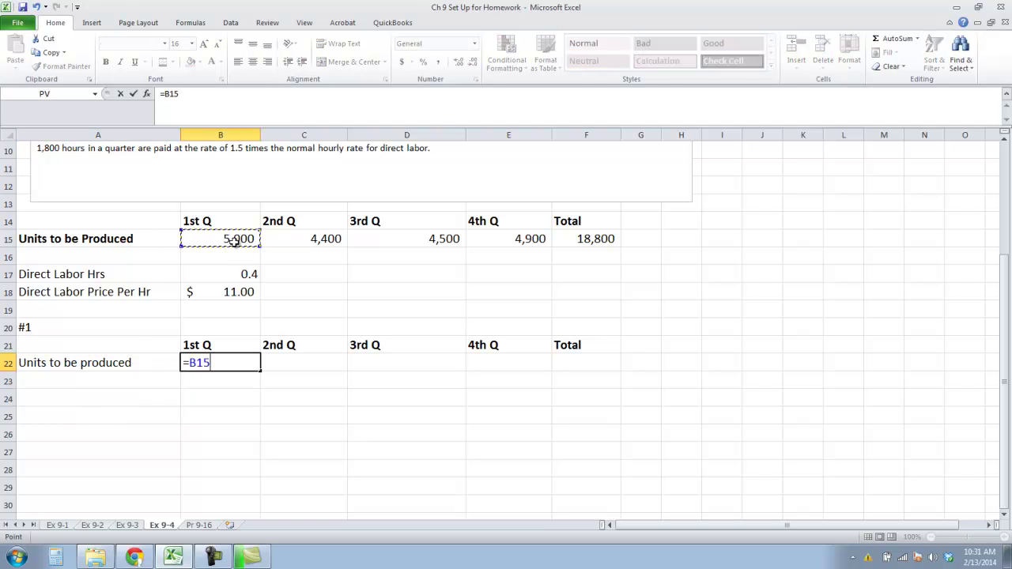
key("Tab")
type("=")
left_click(301, 237)
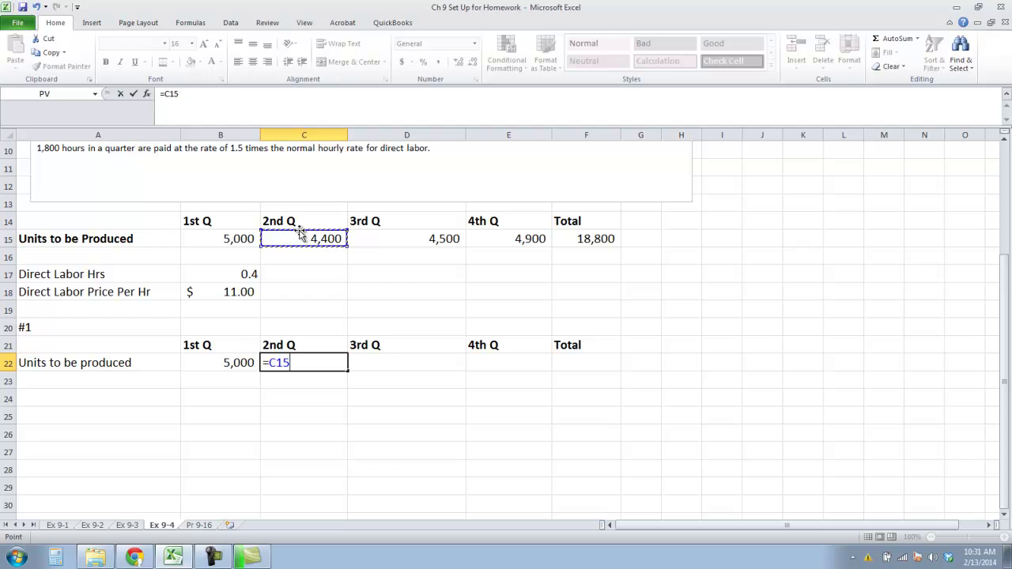
key("Return")
- Link the 3rd and 4th quarter units in D22 and E22 to D15 and E15
left_click(384, 363)
type("=")
left_click(394, 239)
key("Return")
left_click(497, 353)
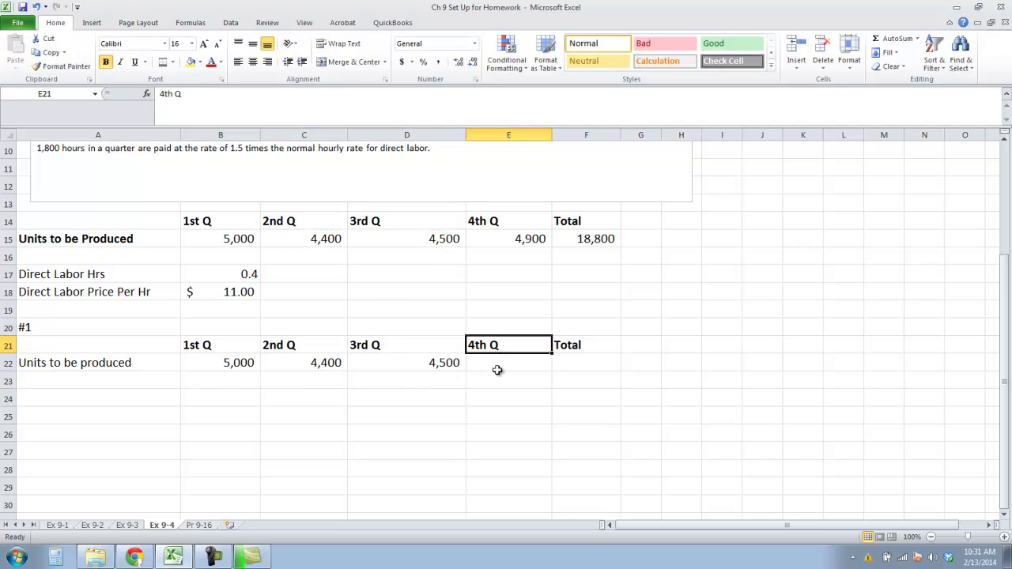
left_click(497, 368)
type("=")
left_click(506, 222)
left_click(510, 239)
key("Return")
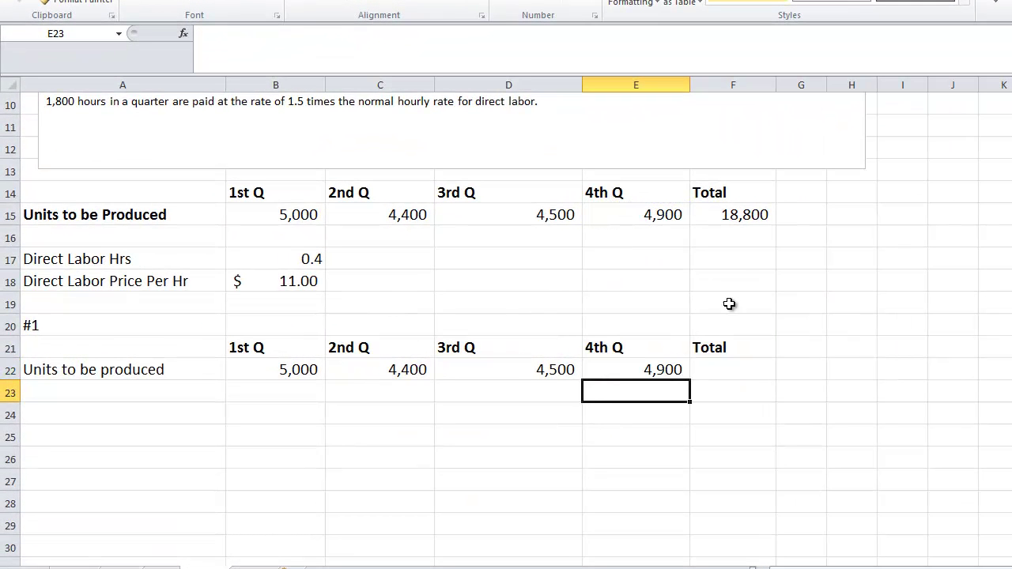
- Total the four quarters' units in F22 with a SUM of B22:E22
left_click(708, 374)
type("=SUM(")
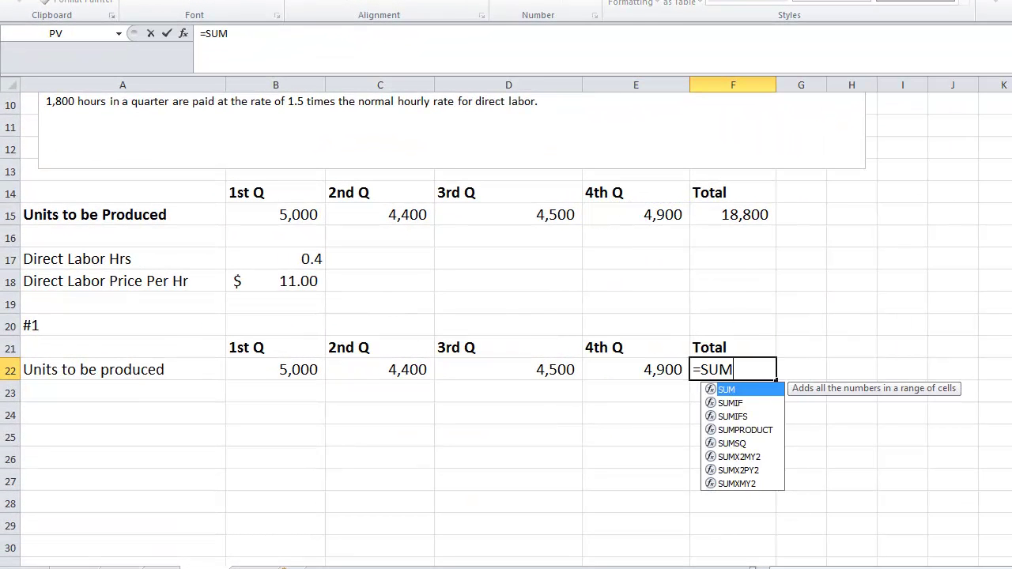
left_click_drag(306, 373, 622, 372)
key("Tab")
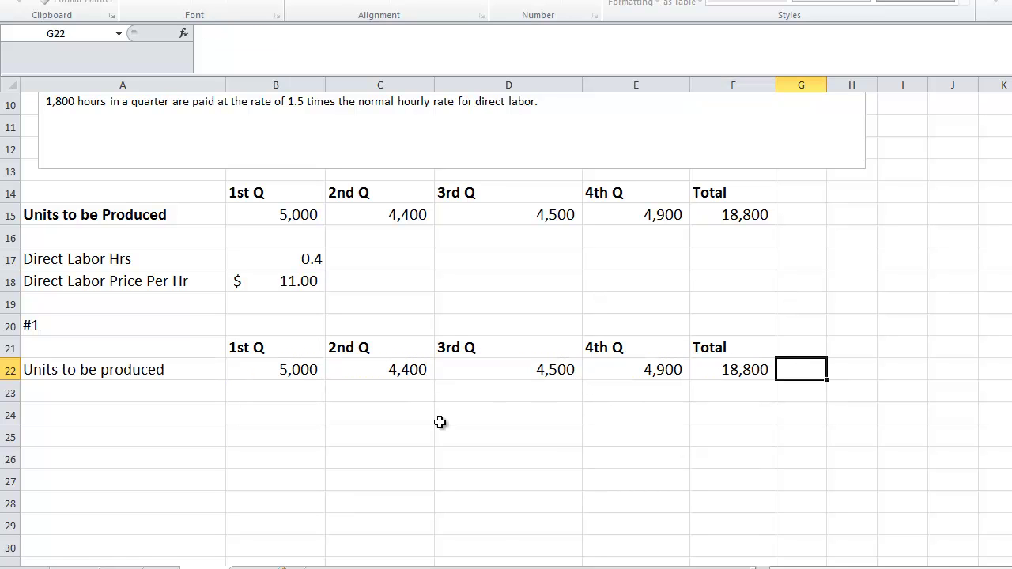
- Label A23 "Direct labor time per unit"
left_click(99, 397)
type("Direc tlabr")
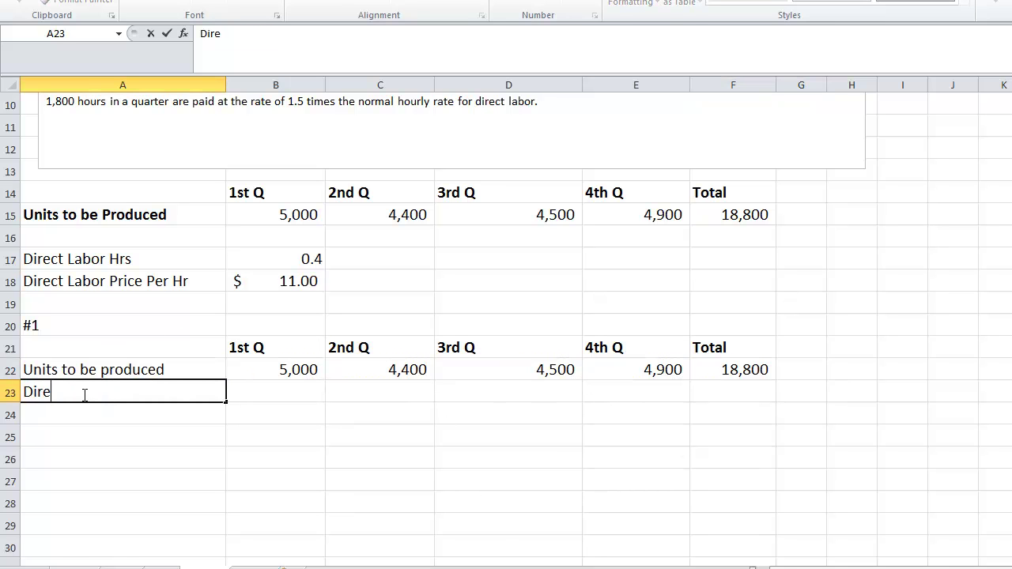
key("BackSpace")
key("BackSpace")
key("BackSpace")
key("BackSpace")
key("BackSpace")
type("t labor time per unit")
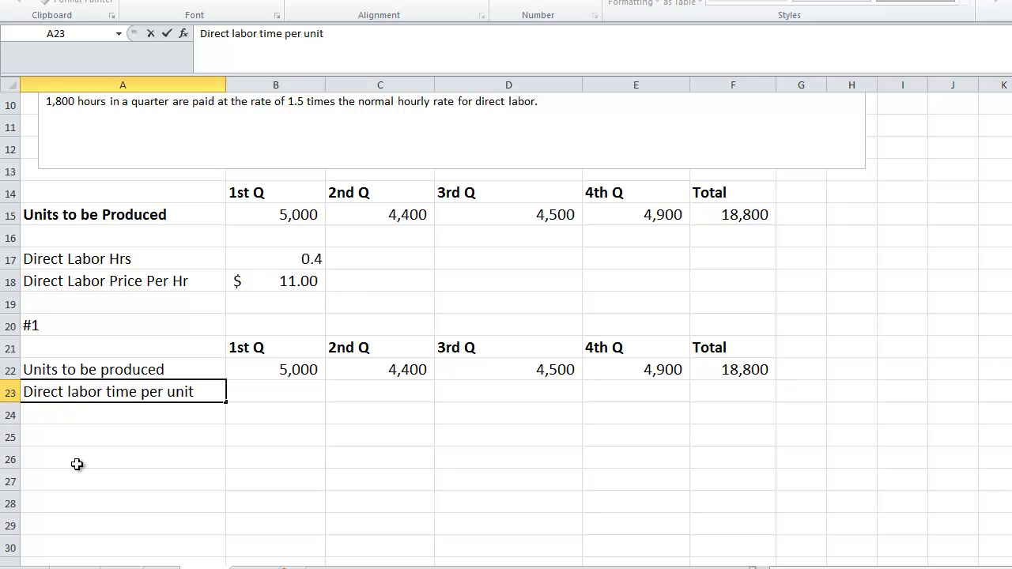
- Link B23 to the direct labor hours in B17
key("Tab")
type("=")
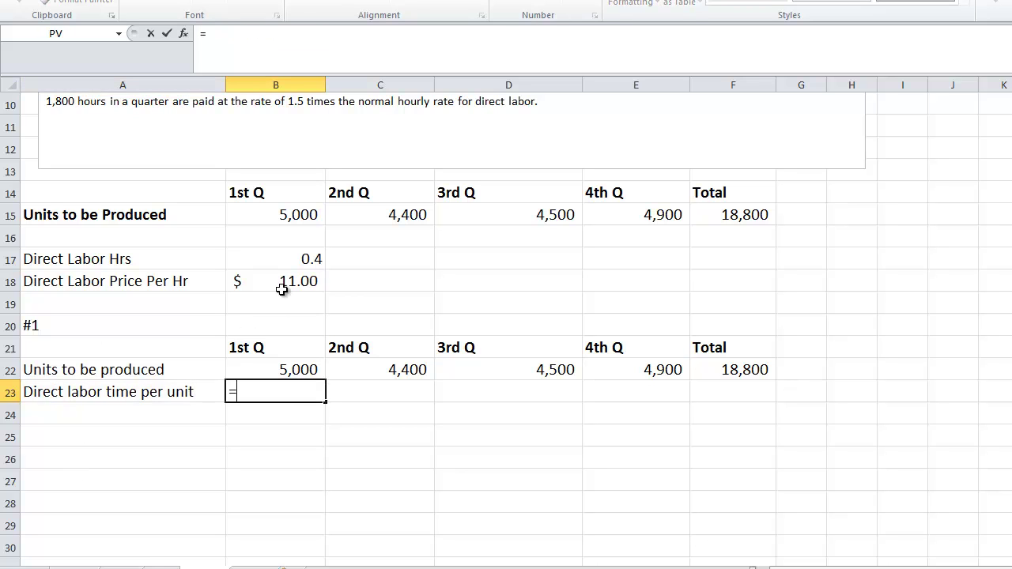
left_click(282, 261)
key("Tab")
left_click(277, 393)
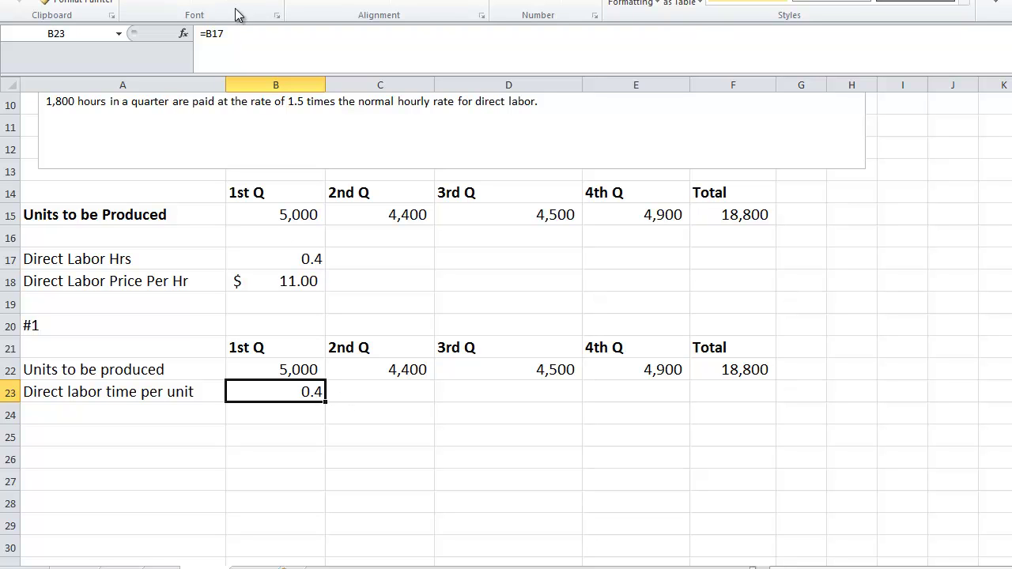
- Make the B23 reference absolute as =$B$17 and fill it across through F23
left_click(224, 31)
key("F4")
key("Tab")
left_click(303, 392)
left_click_drag(327, 405, 777, 441)
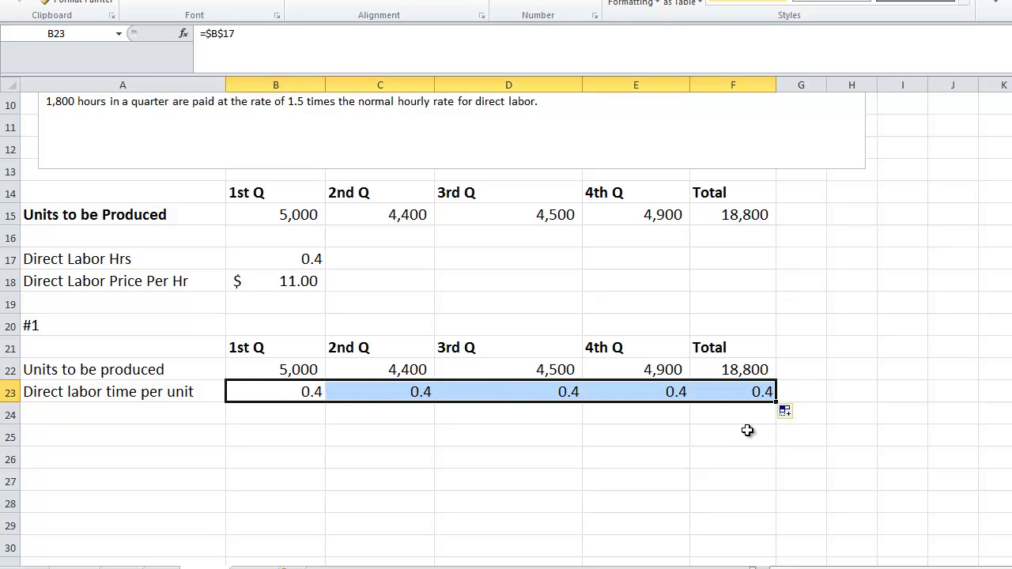
- Label A24 "Total Direct Labor hours needed" and widen column A to fit the text
left_click(139, 413)
type("Total Direc")
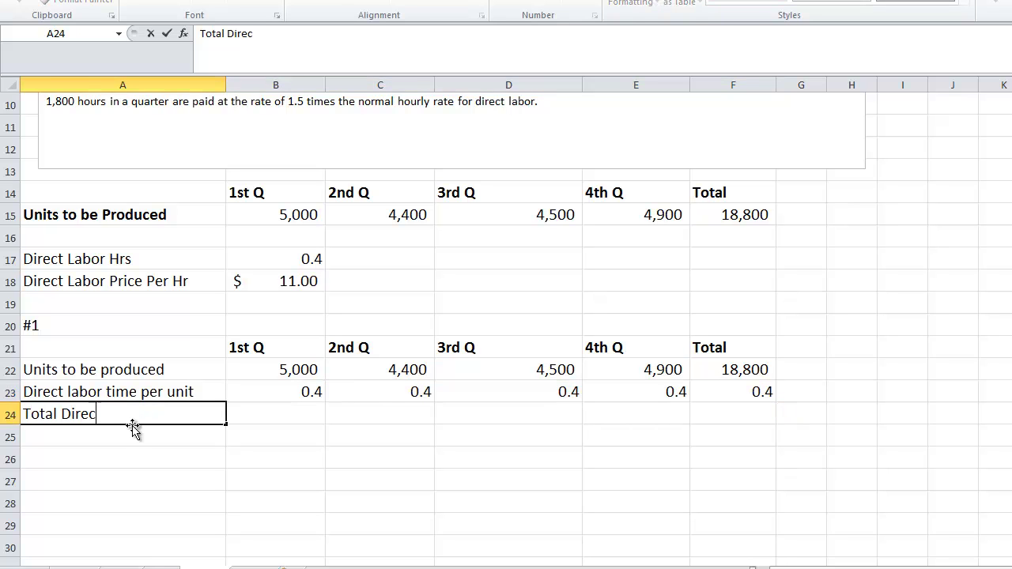
type("t Labor ho")
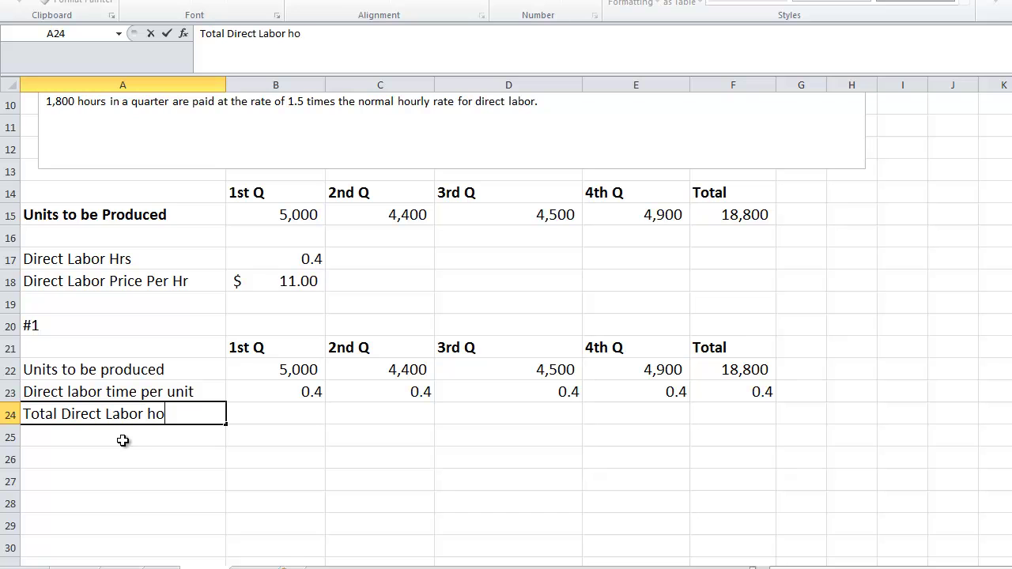
type("urs need")
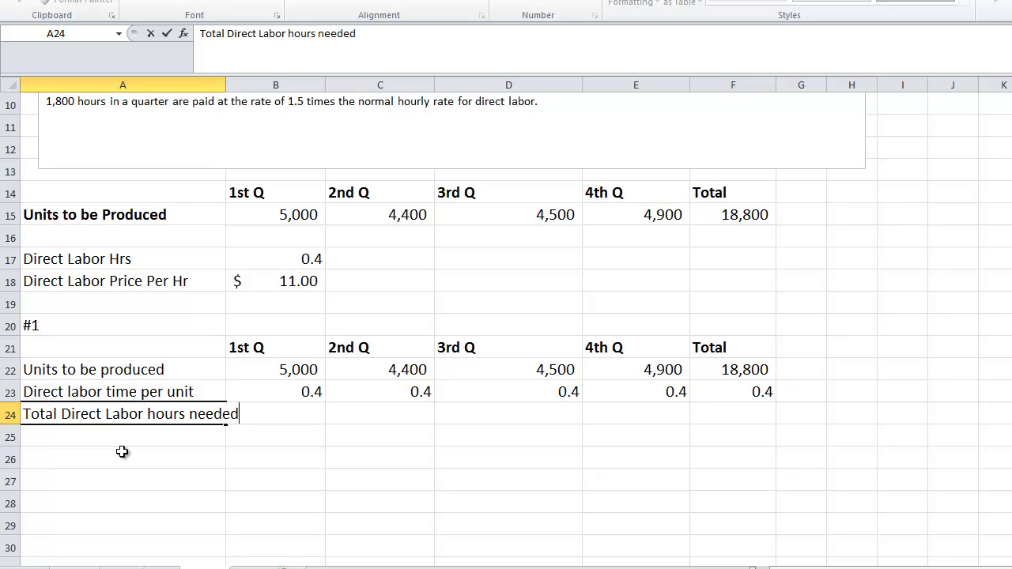
type("ed")
key("Tab")
left_click_drag(227, 76, 253, 76)
- Calculate the 1st quarter labor hours in B24 with =B22*B23
type("=")
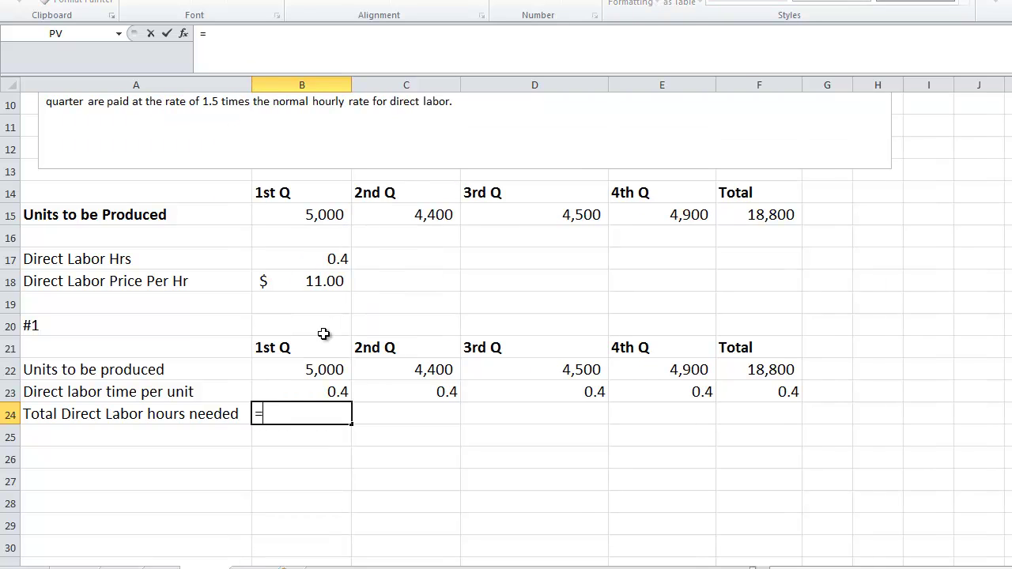
left_click(324, 369)
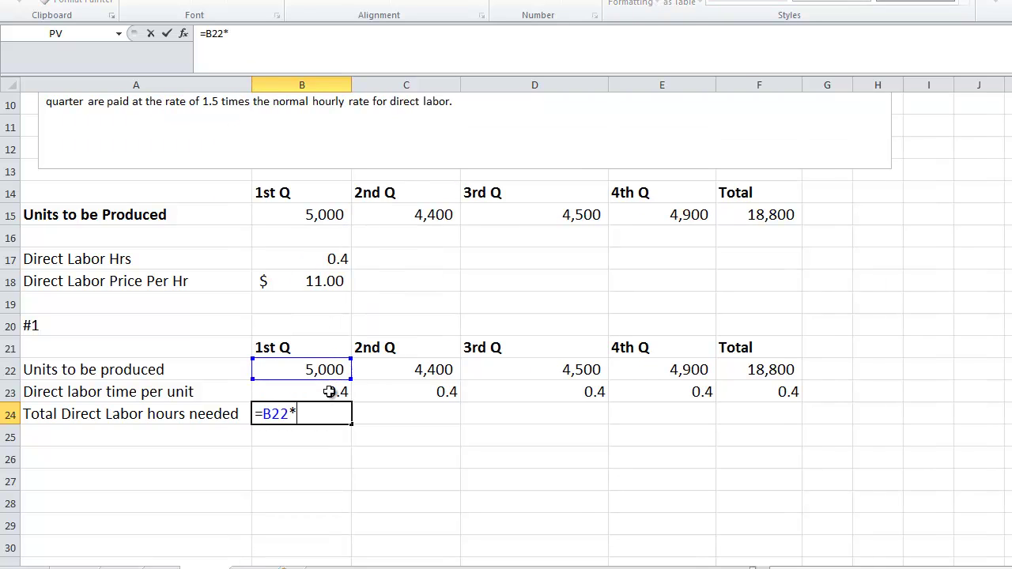
type("*")
left_click(329, 392)
key("Return")
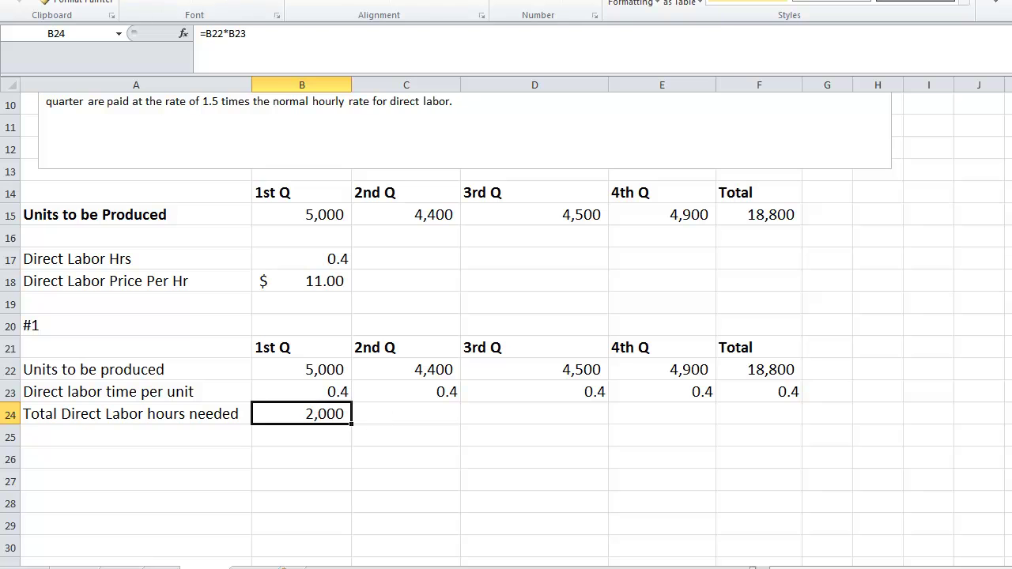
- Add a top border to B24 and fill its formula across through F24
left_click(217, 5)
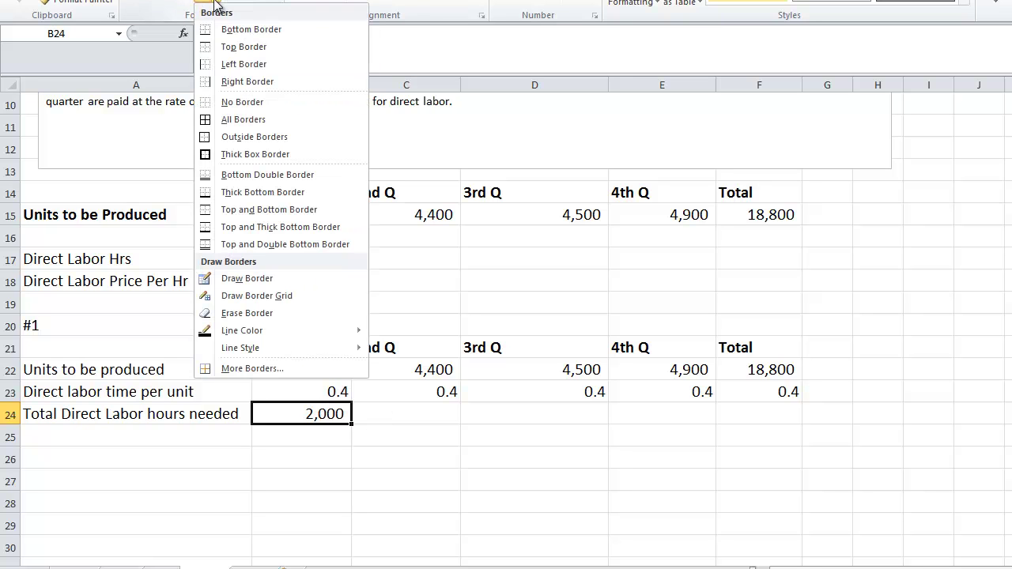
left_click(226, 46)
key("Right")
left_click(342, 417)
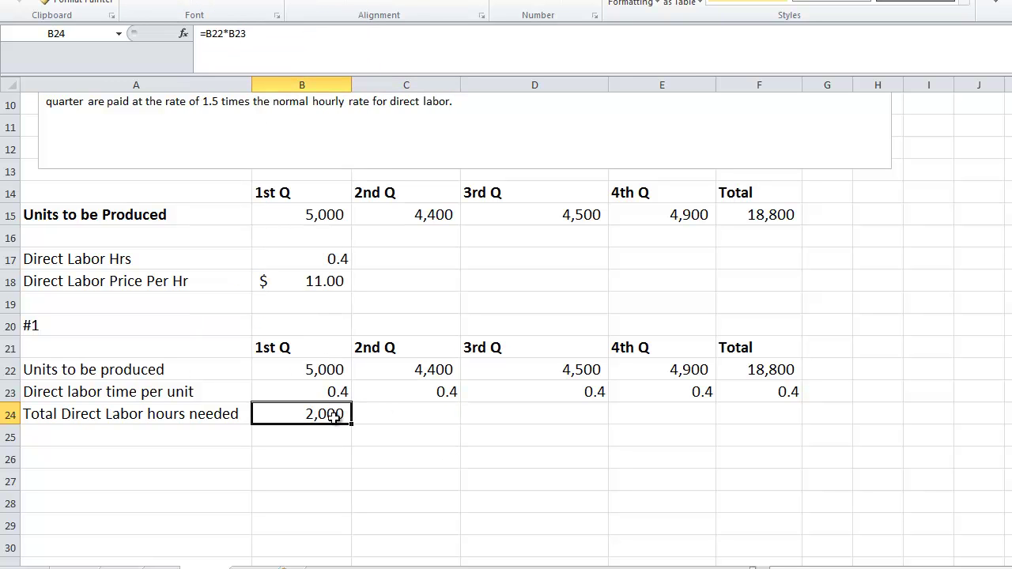
left_click_drag(351, 423, 799, 463)
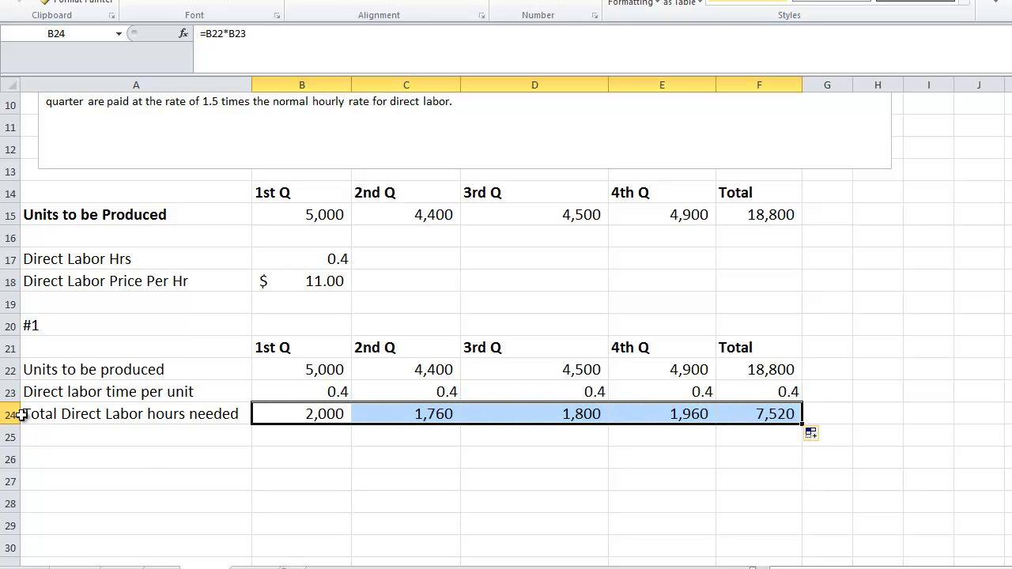
- Label A25 "Direct labor cost per hour"
left_click(74, 421)
left_click(73, 433)
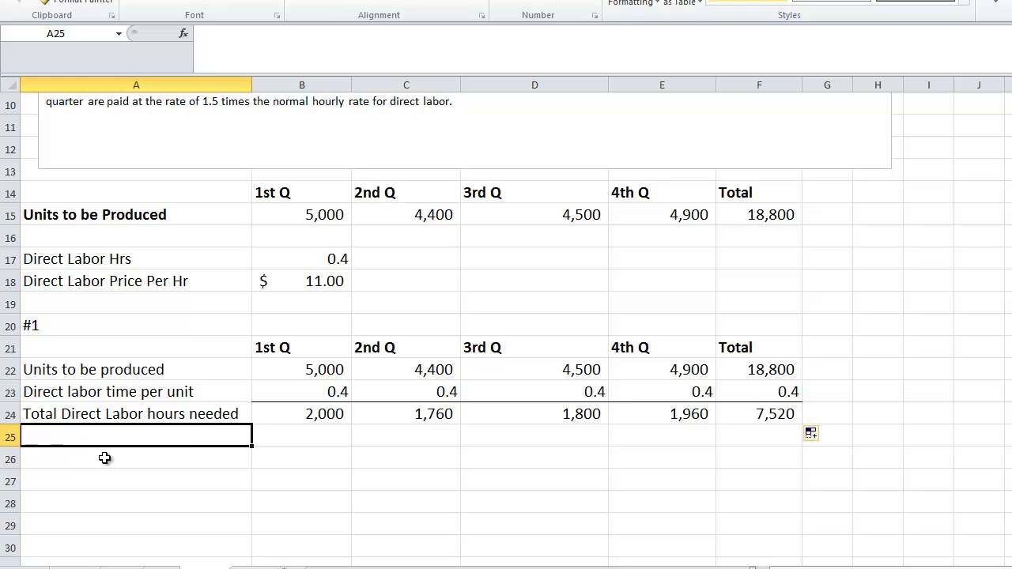
type("Direct lab")
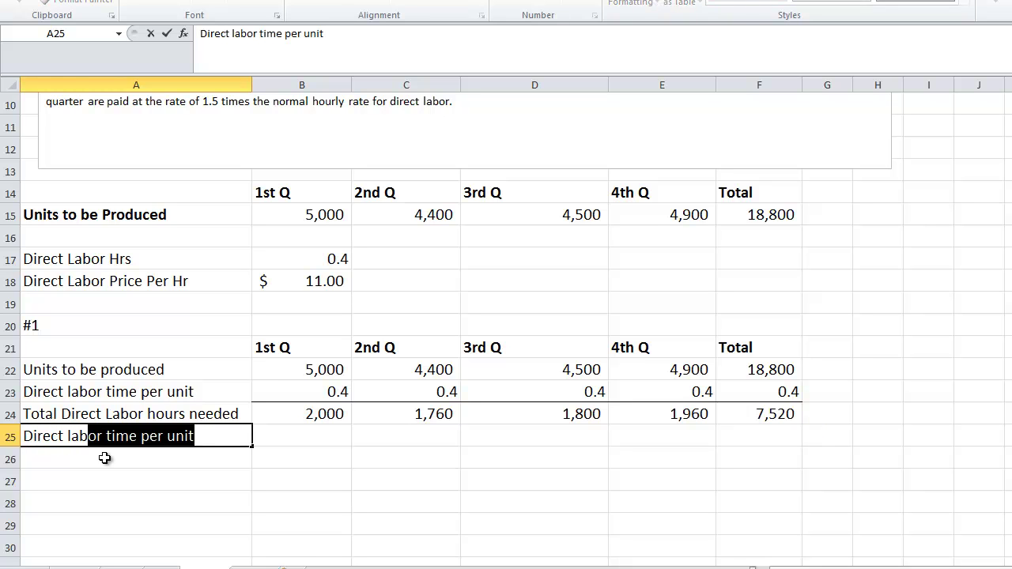
type("or cos")
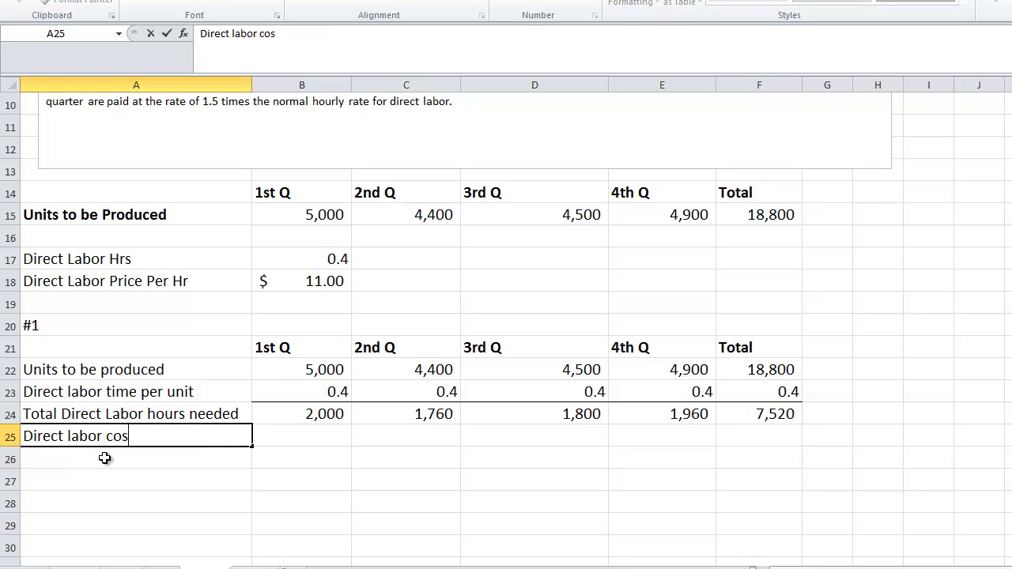
type("t per hour")
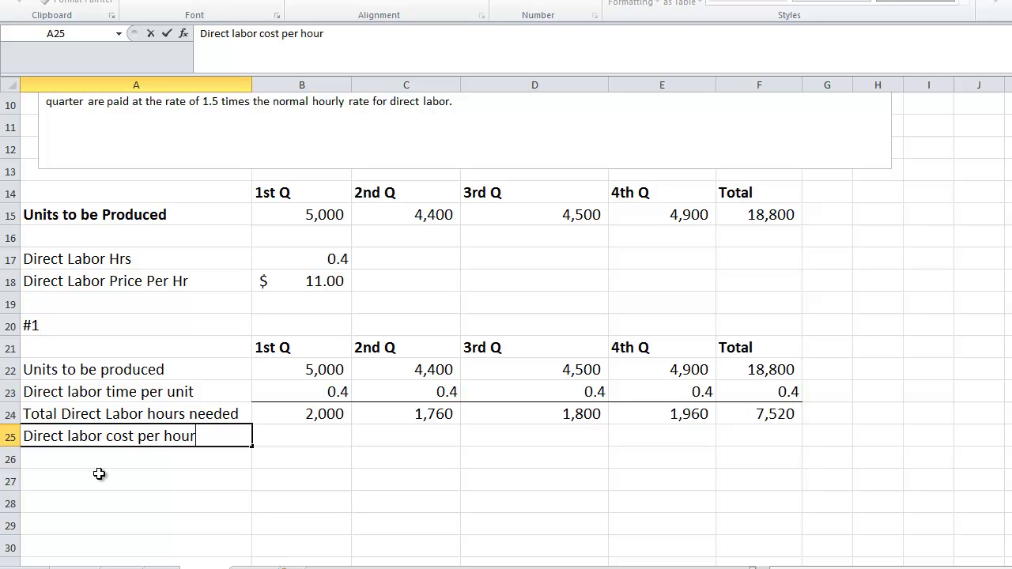
- Set the 1st quarter direct labor cost per hour in B25 to the absolute reference =$B$18
key("Tab")
type("=")
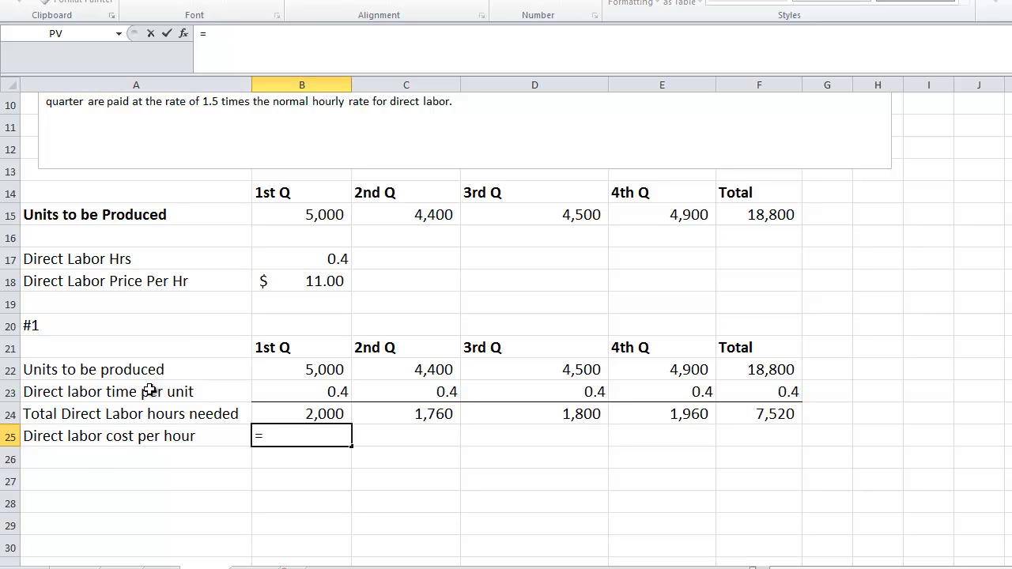
left_click(279, 296)
key("Tab")
left_click(311, 437)
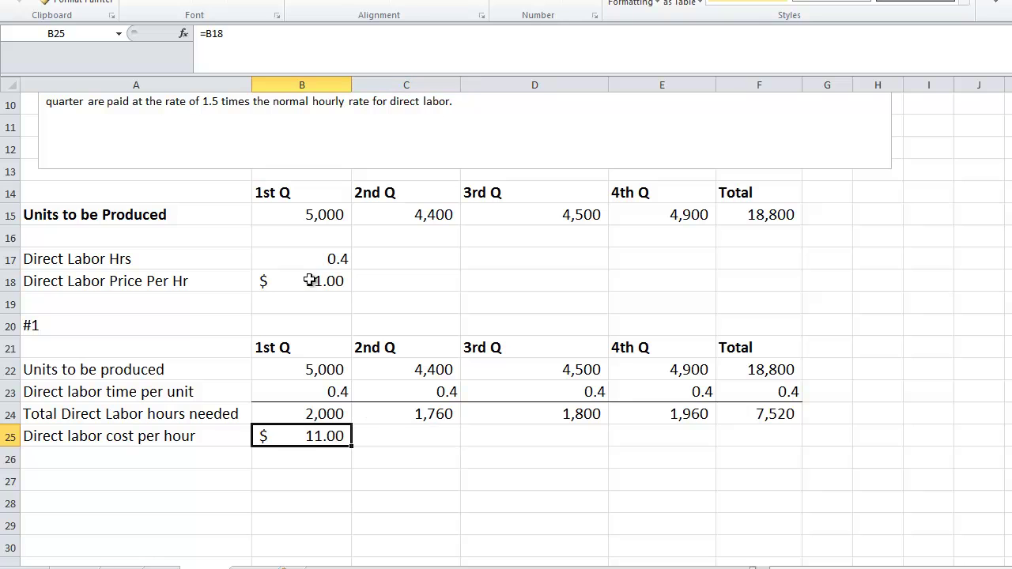
left_click(225, 35)
left_click_drag(211, 36, 206, 35)
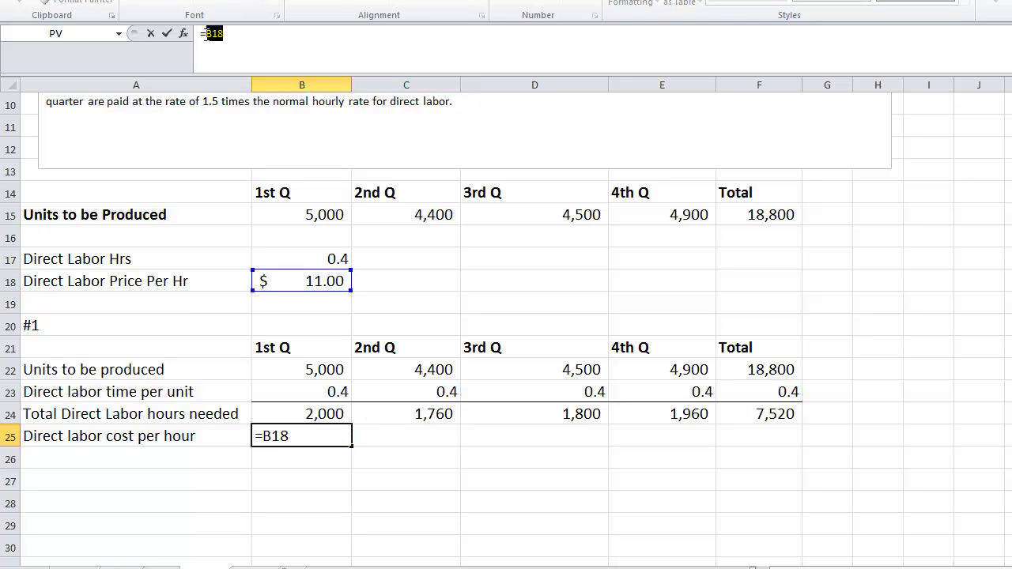
key("F4")
key("Tab")
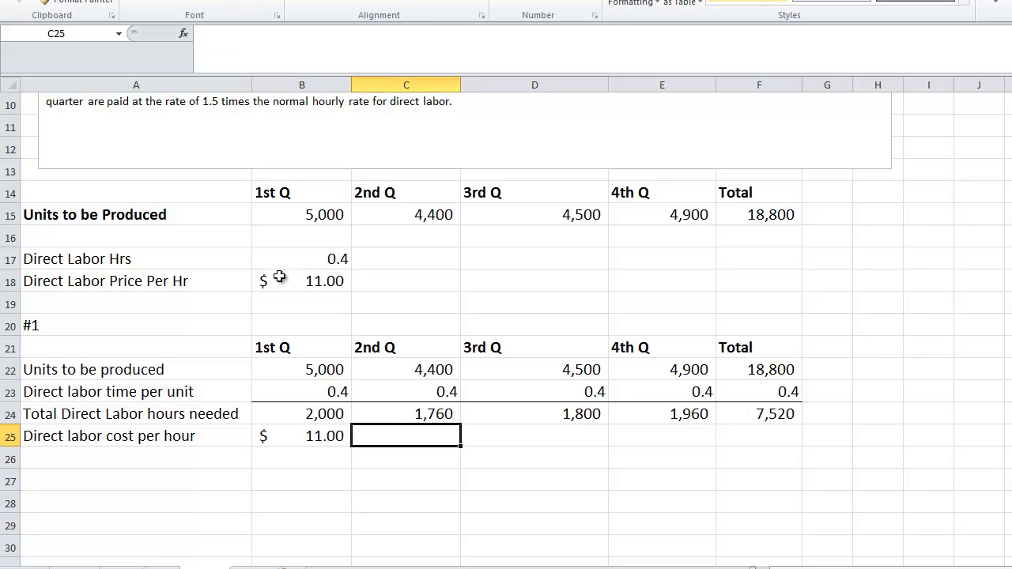
- Fill the direct labor cost per hour formula from B25 across through F25
left_click(321, 444)
left_click(354, 450)
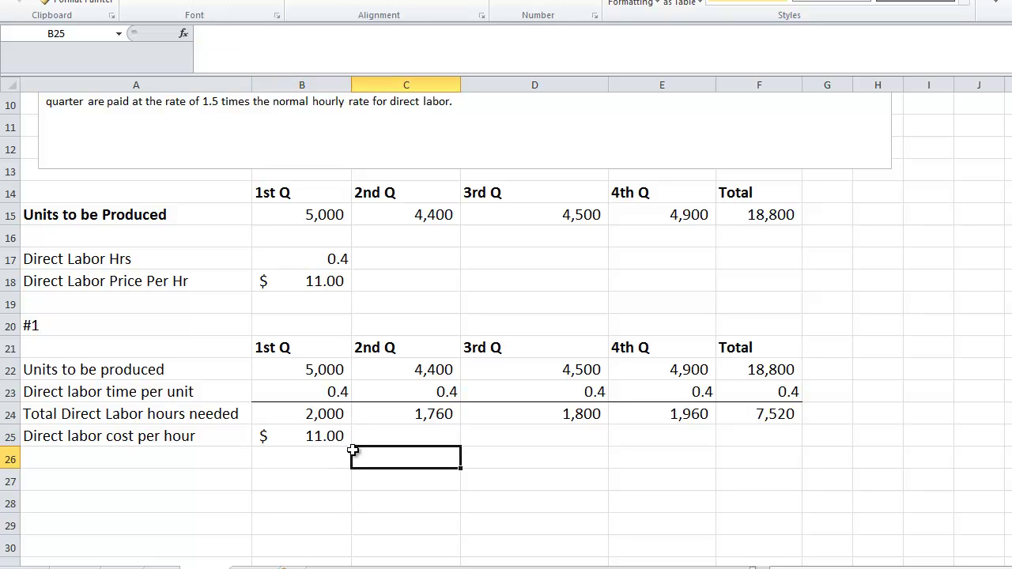
left_click(318, 431)
left_click_drag(351, 445, 785, 467)
- Label A26 "Total Direct Labor Costs"
left_click(198, 455)
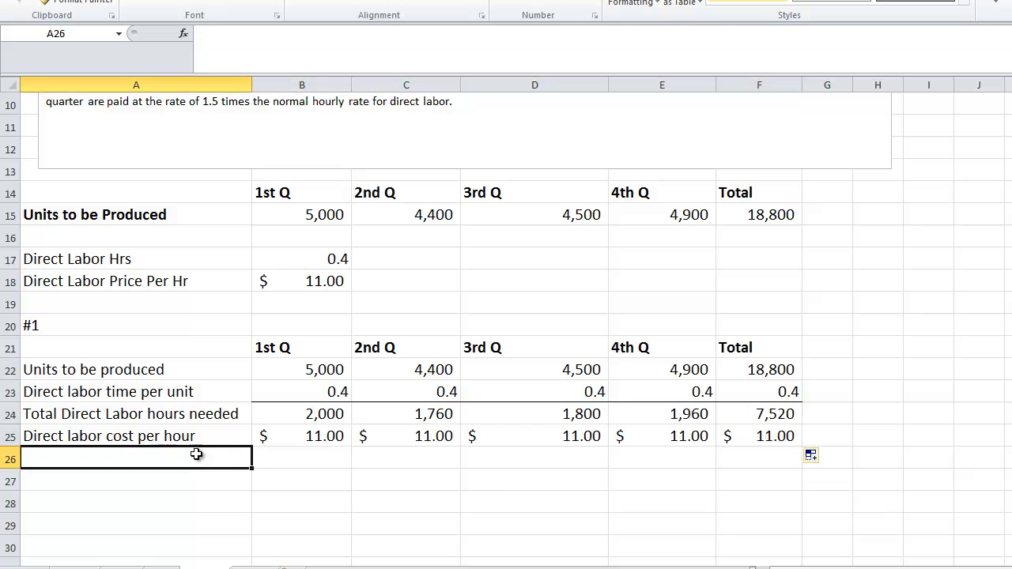
type("Total D")
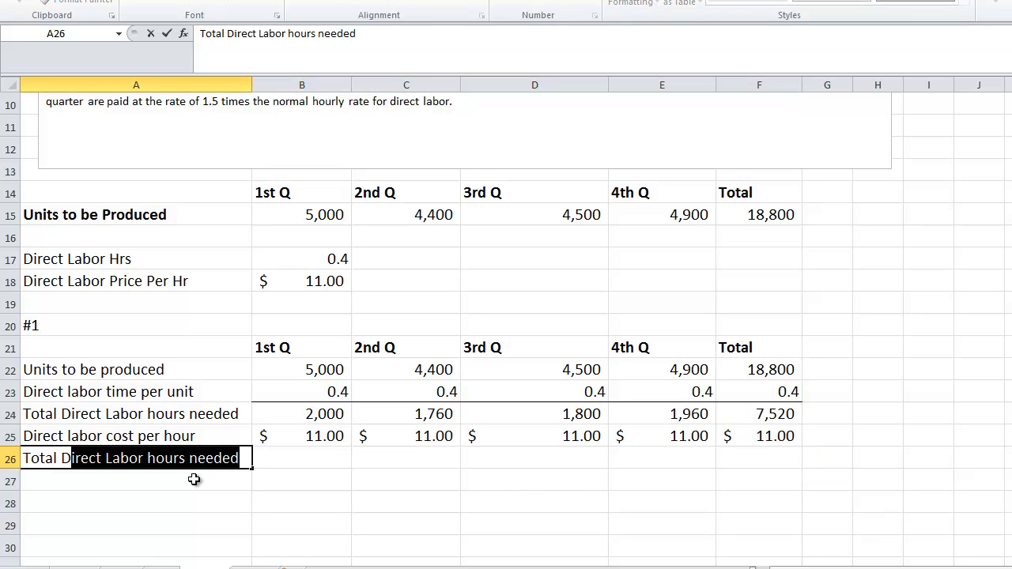
type("irect Labor Costs")
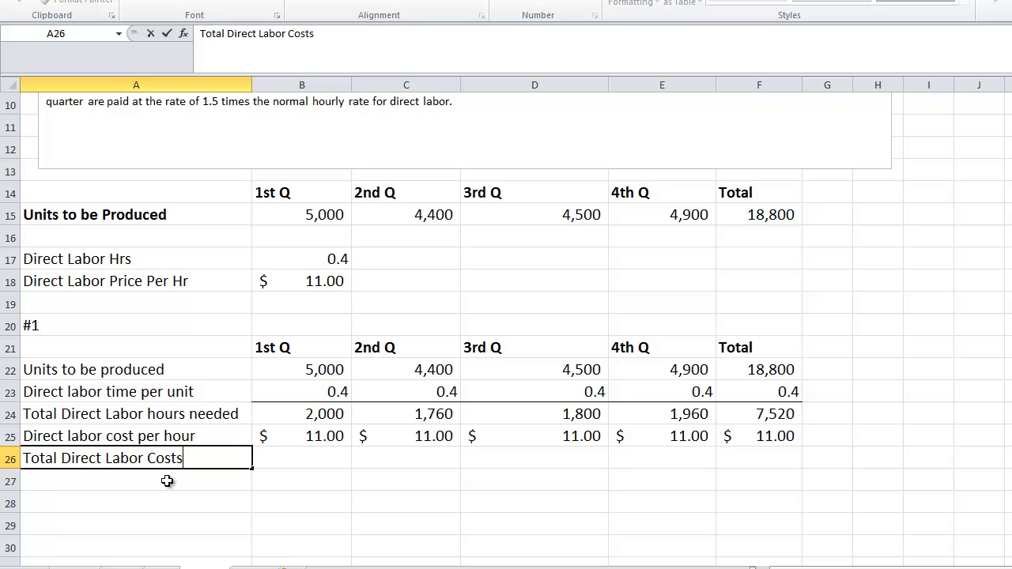
- Calculate the 1st quarter total direct labor costs in B26 with =B24*B25
key("Tab")
type("=")
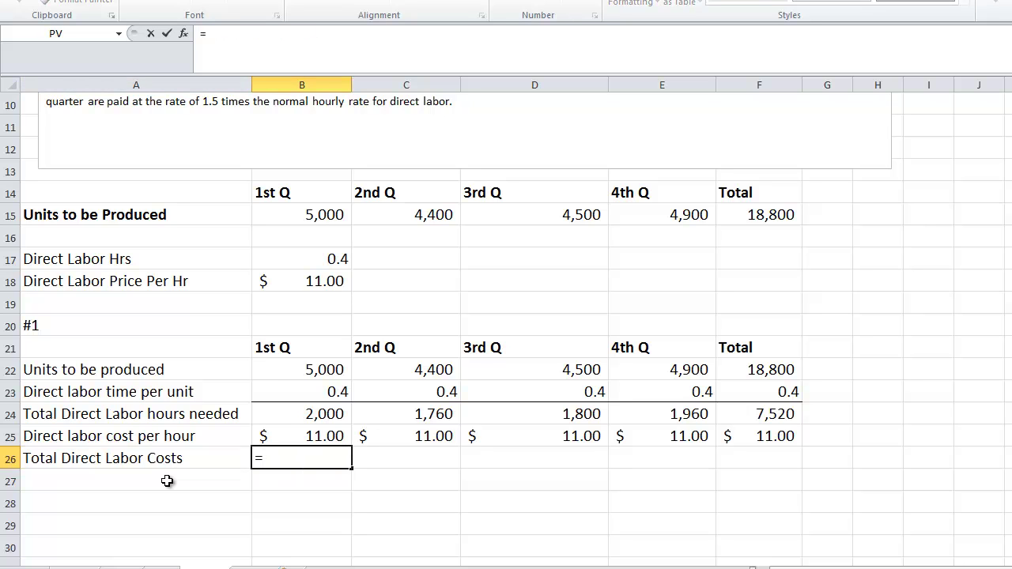
left_click(288, 416)
type("*")
left_click(287, 433)
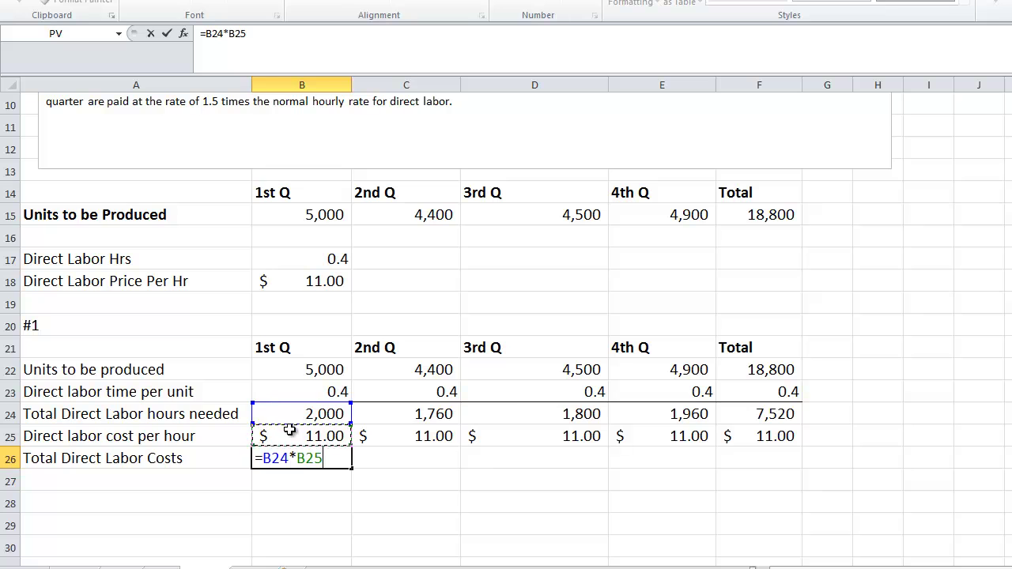
key("Tab")
key("Left")
- Add a top border to B26, fill its formula across through F26 and widen column F to fit the total
left_click(909, 0)
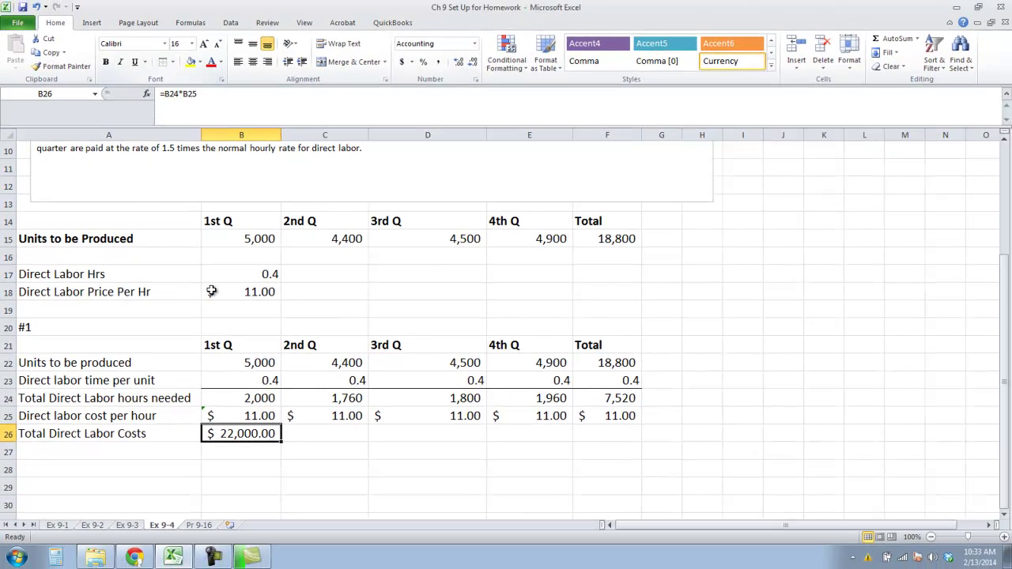
left_click_drag(280, 443, 628, 486)
left_click_drag(642, 135, 672, 135)
left_click(623, 436)
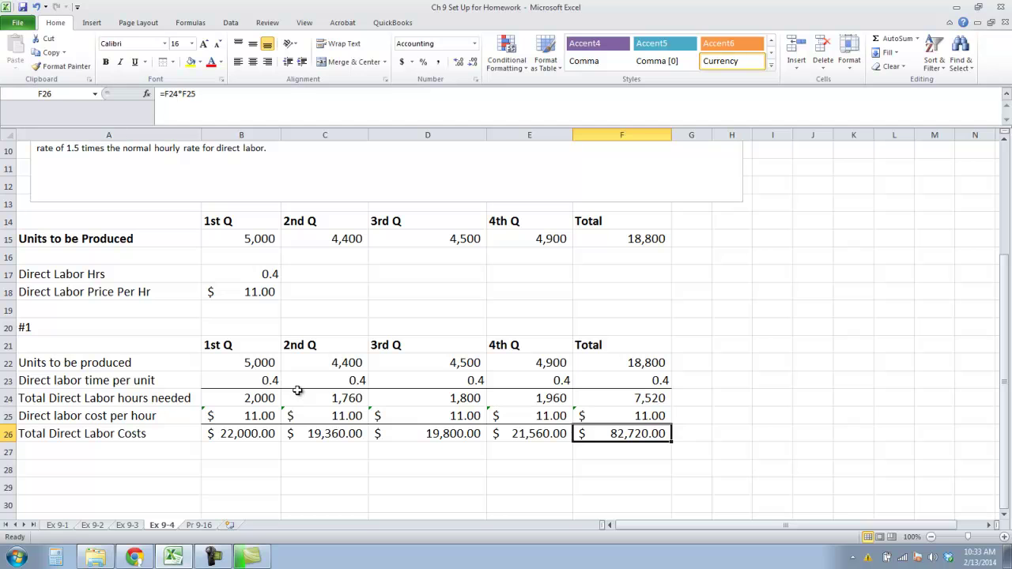
left_click(567, 437)
left_click(660, 440)
- Enter the heading "#2" in A28 for the second requirement
left_click(112, 467)
type("#")
key("Return")
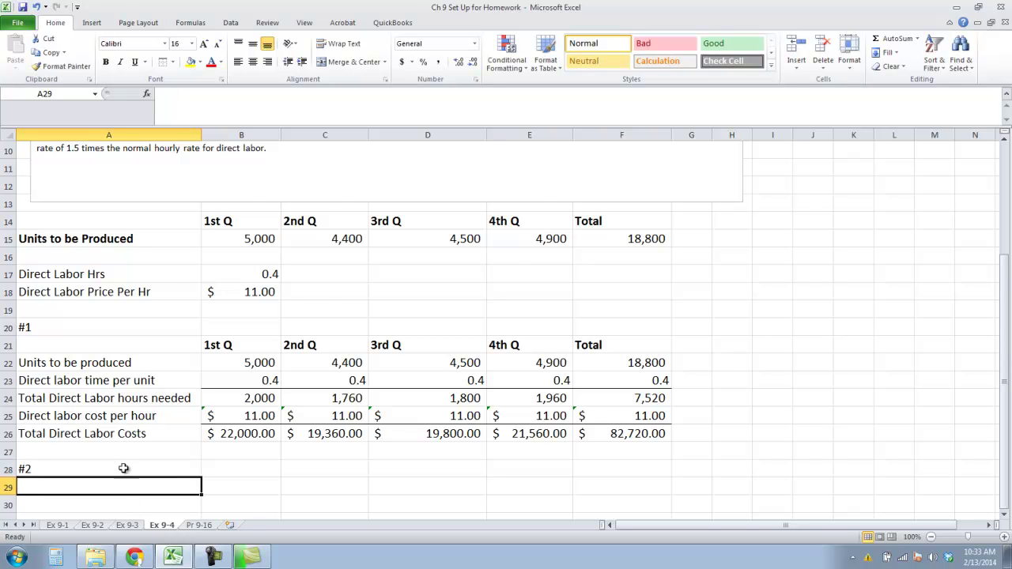
- Copy the quarter and Total headings from B21:F21 to the row starting at B29
scroll(148, 431, "down", 1)
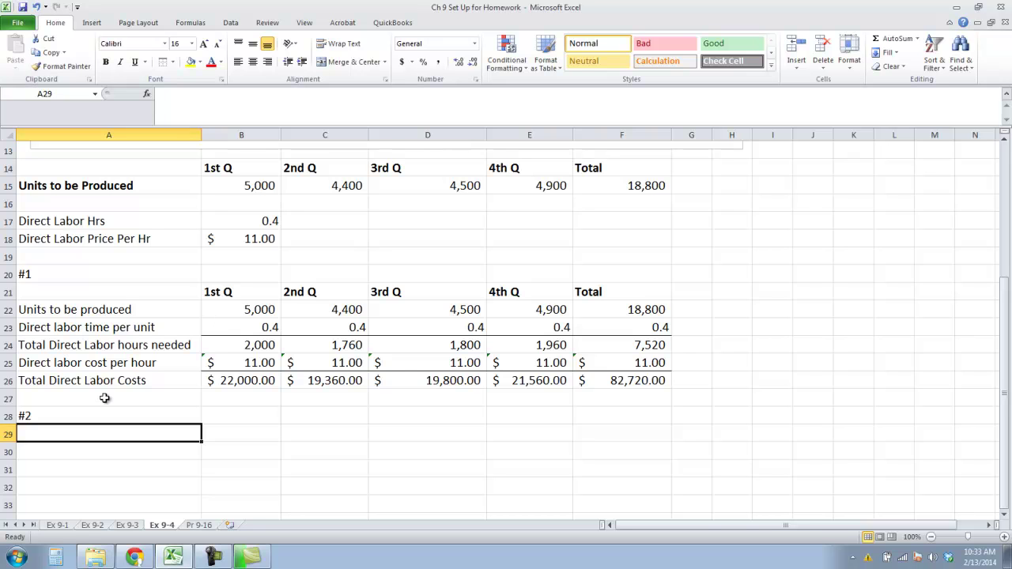
left_click_drag(226, 292, 639, 290)
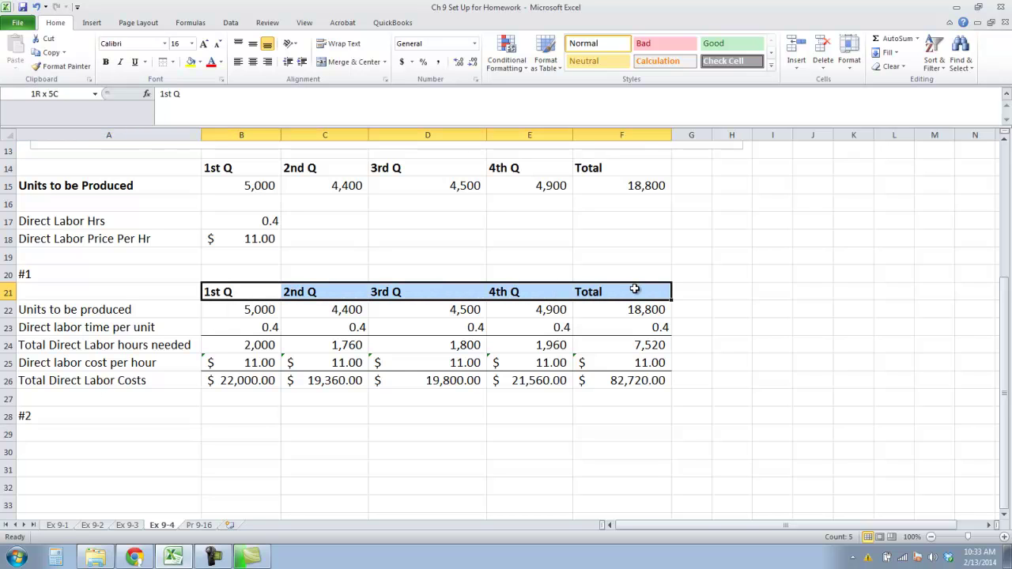
right_click(638, 291)
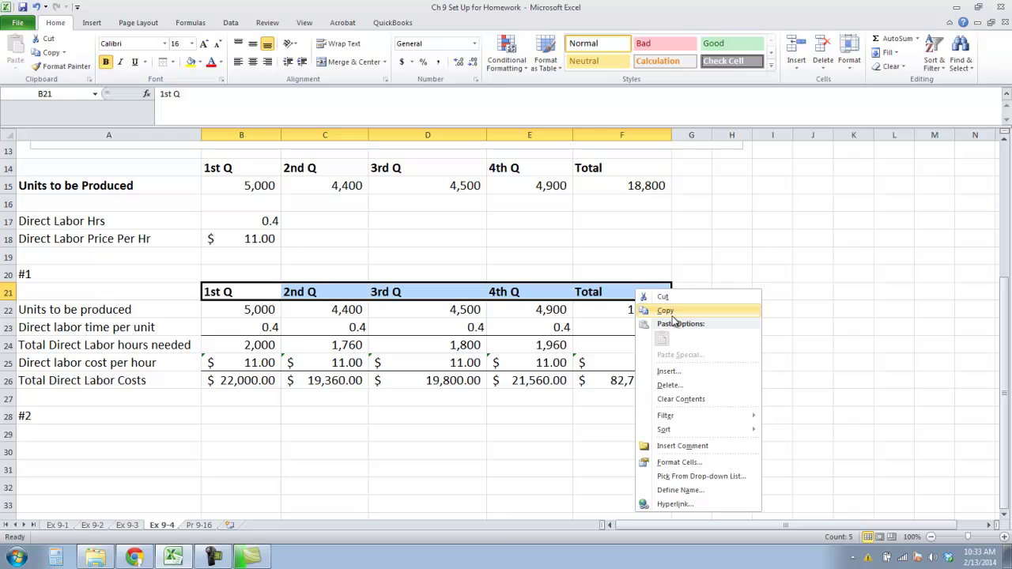
left_click(668, 313)
left_click(208, 431)
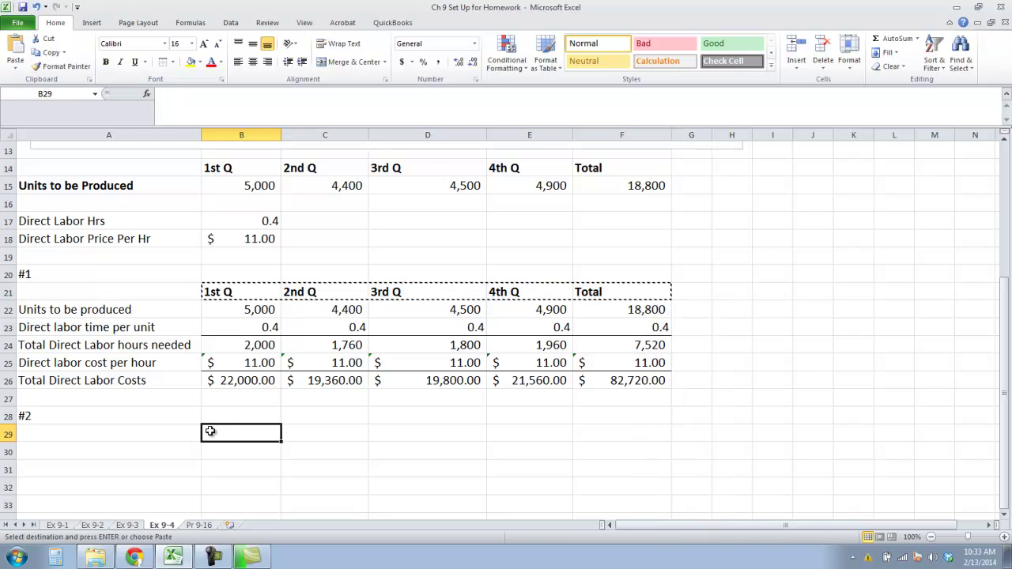
right_click(209, 431)
left_click(237, 257)
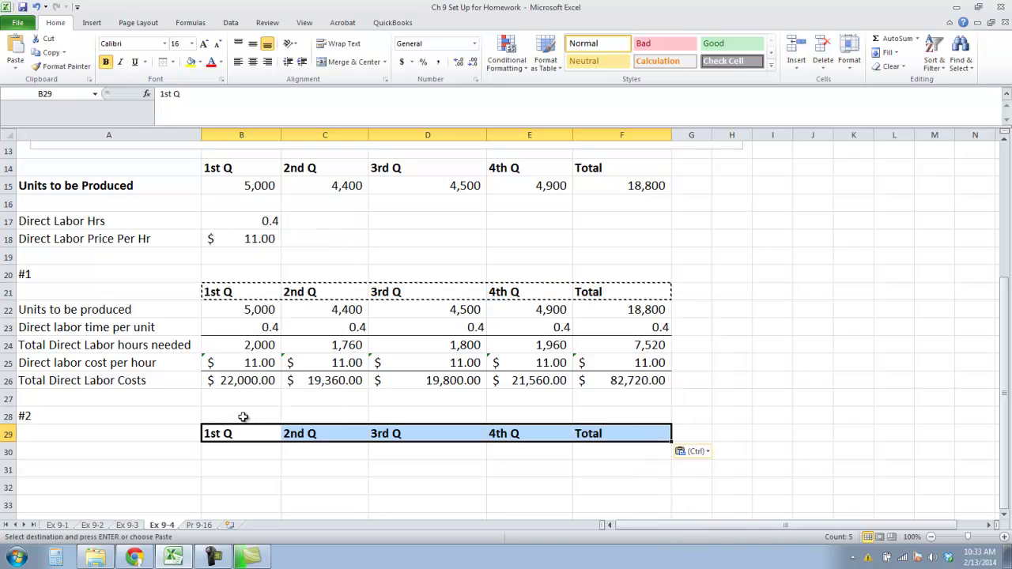
- Copy the "Units to be produced" label from A22 into A30
left_click(134, 441)
left_click(129, 454)
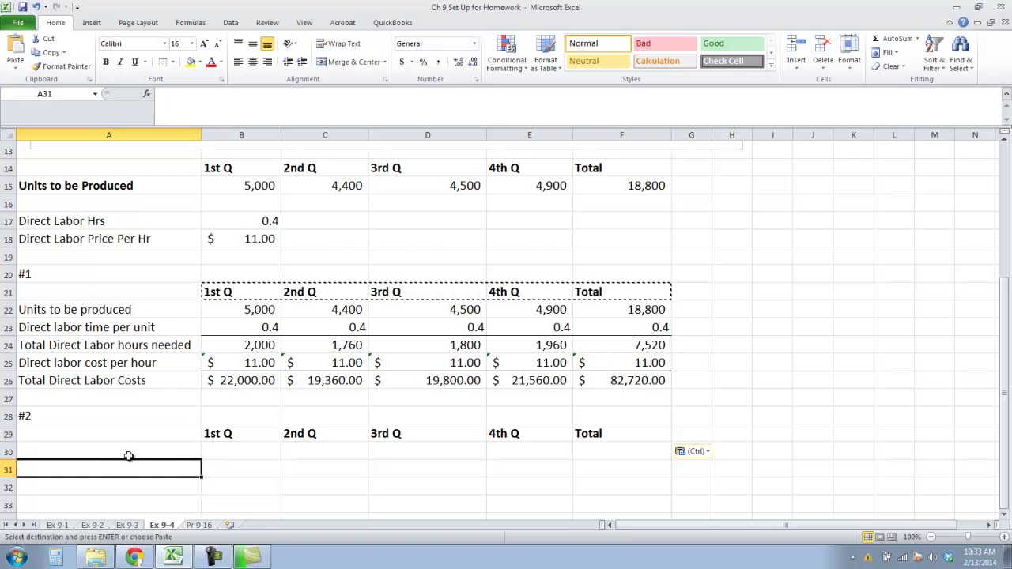
right_click(94, 309)
left_click(131, 332)
left_click(110, 451)
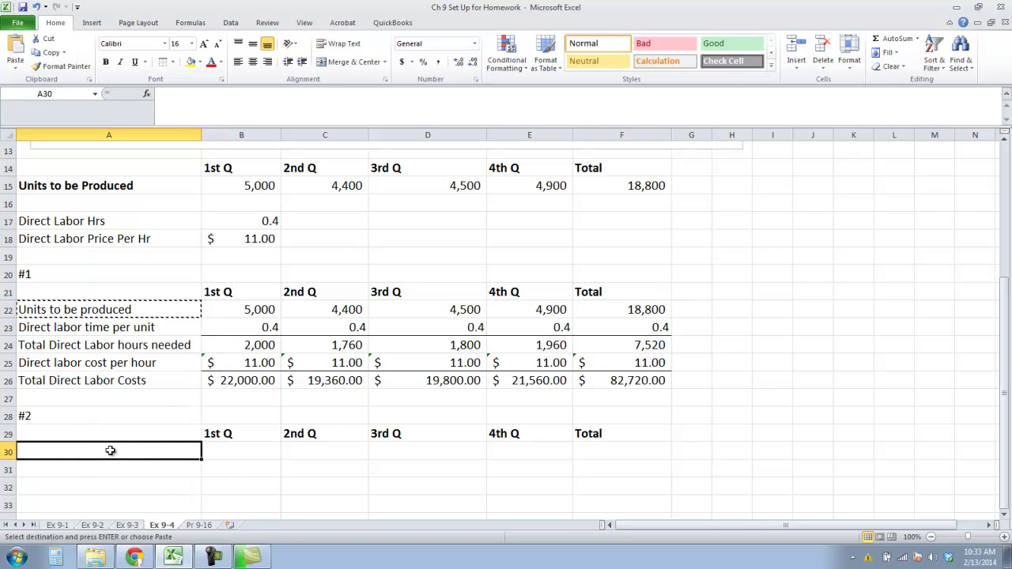
right_click(110, 451)
left_click(150, 277)
- Link the 1st and 2nd quarter units in B30 and C30 to B15 and C15
key("Right")
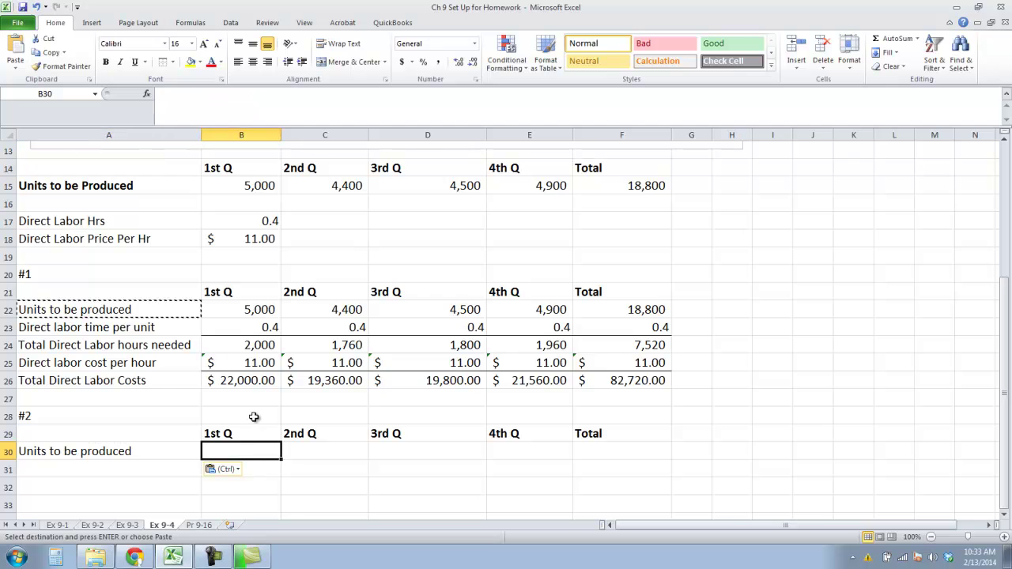
type("=")
left_click(262, 187)
key("Return")
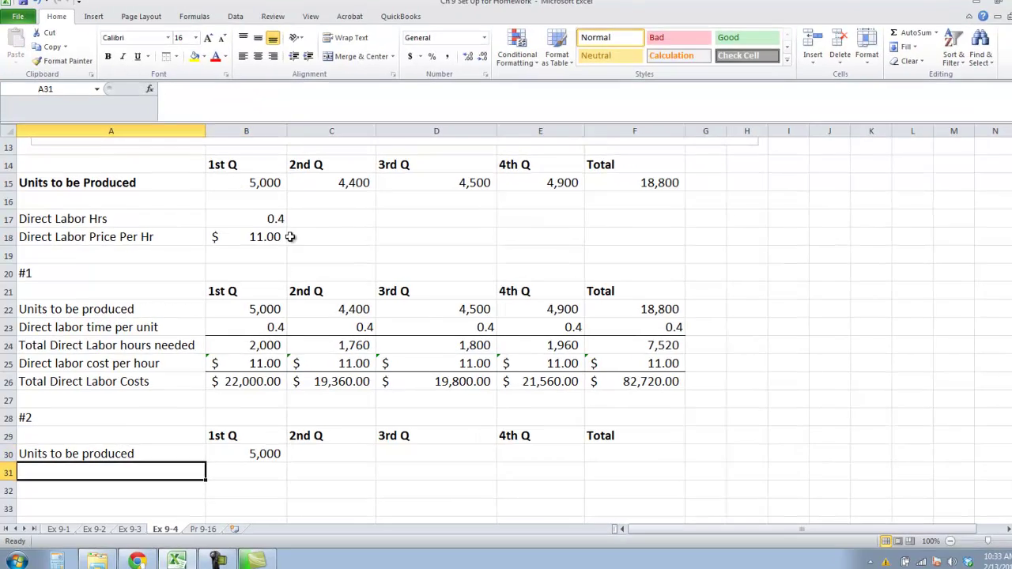
left_click(316, 454)
type("=")
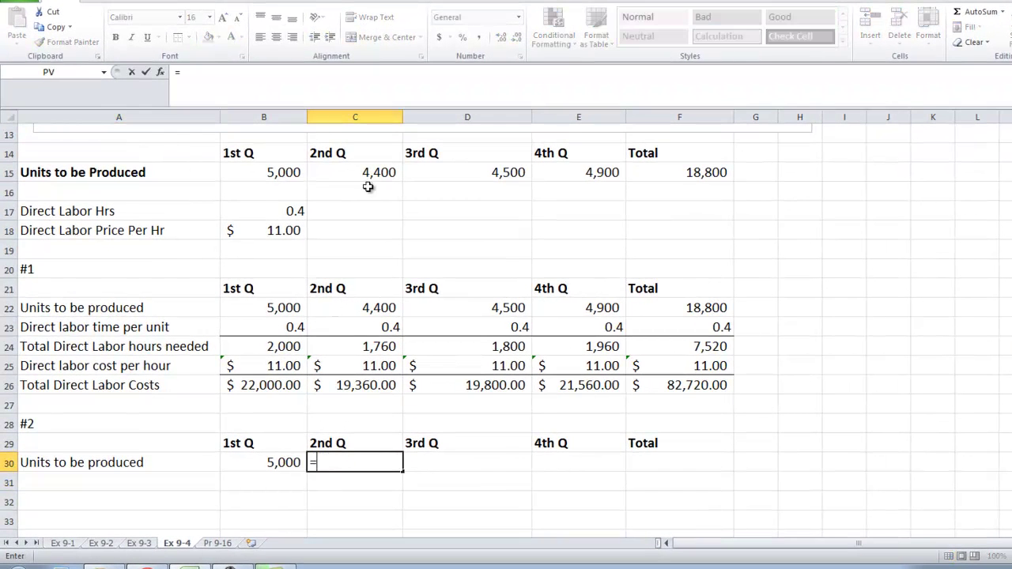
left_click(368, 187)
key("Return")
- Link the 3rd and 4th quarter units in D30 and E30 to D15 and E15
left_click(463, 462)
type("=")
left_click(445, 179)
key("Return")
left_click(579, 465)
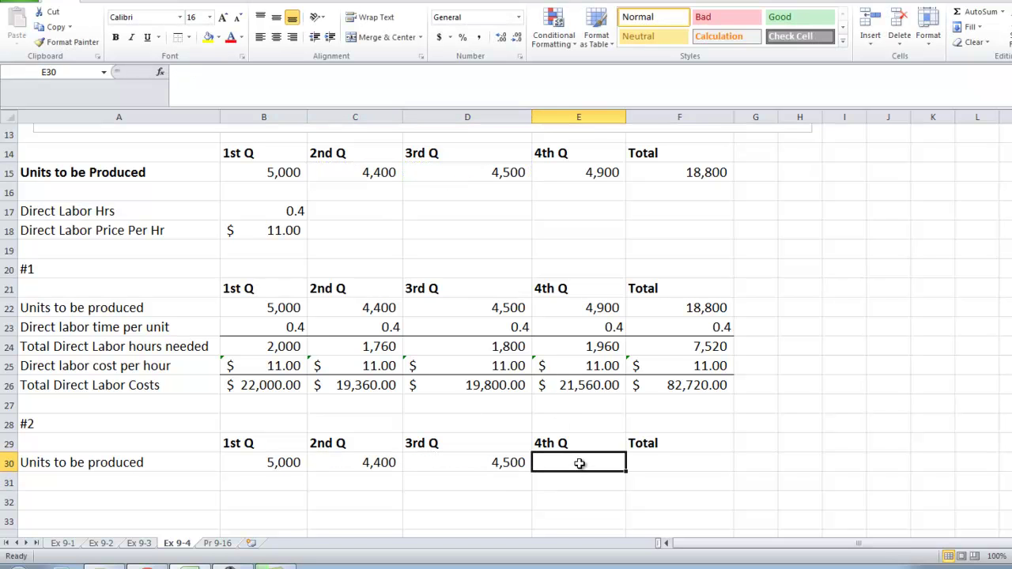
type("=")
left_click(562, 171)
key("Return")
- Total the four quarters' units in F30 with a SUM of B30:E30
left_click(677, 460)
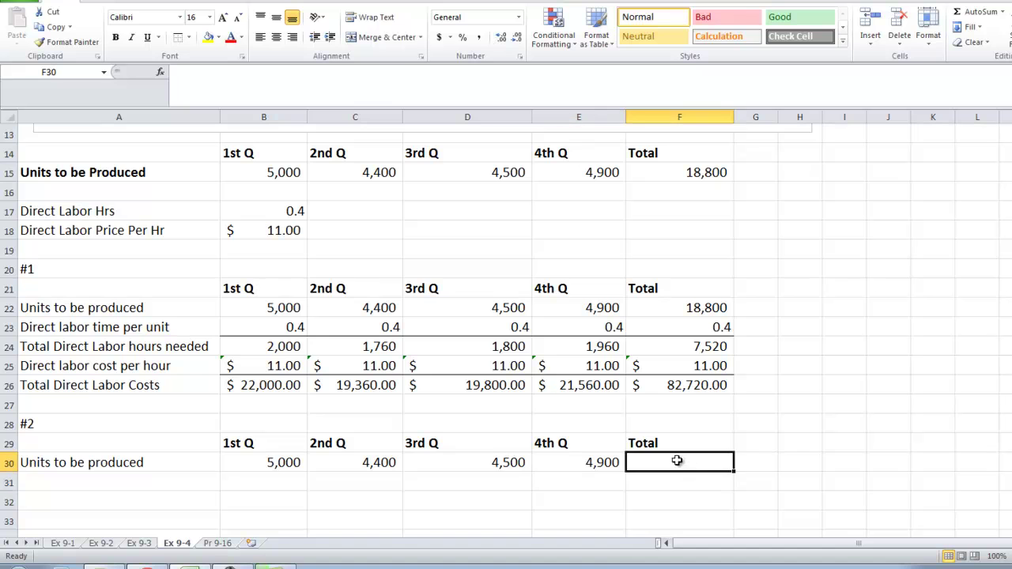
type("=SUM(")
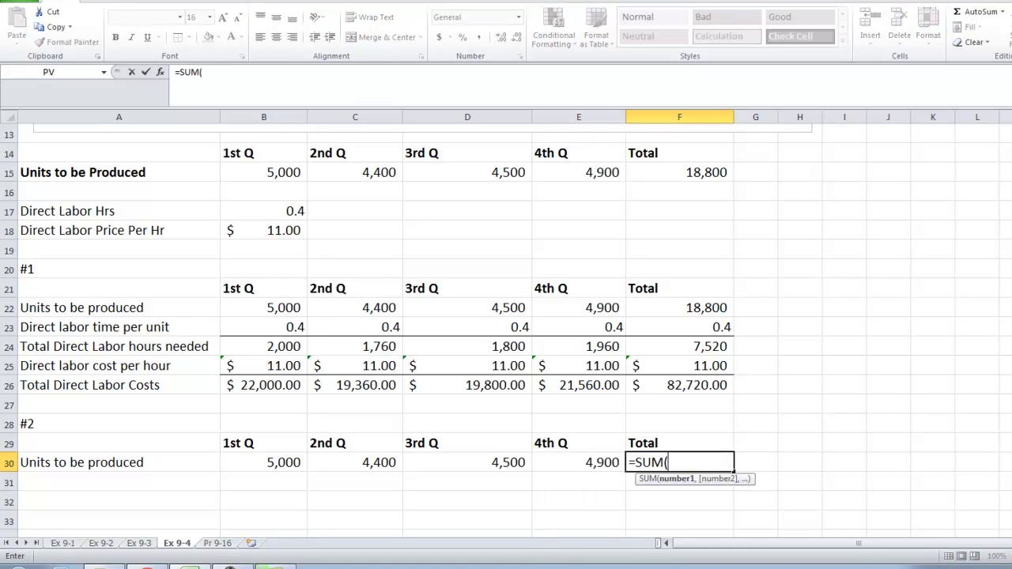
left_click_drag(296, 466, 607, 465)
key("Return")
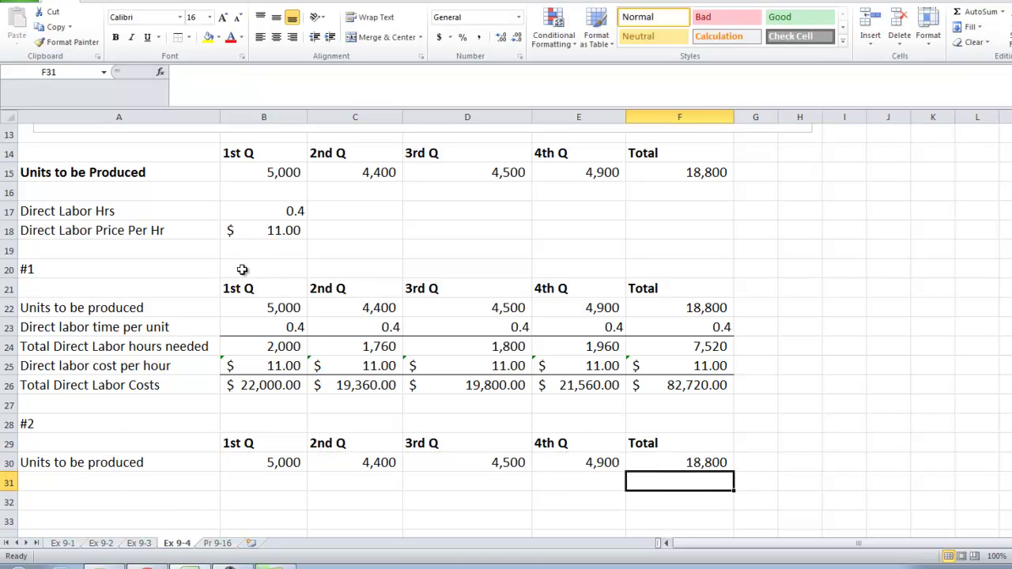
- Label A31 "Direct labor hours per unit"
left_click(136, 479)
type("Di")
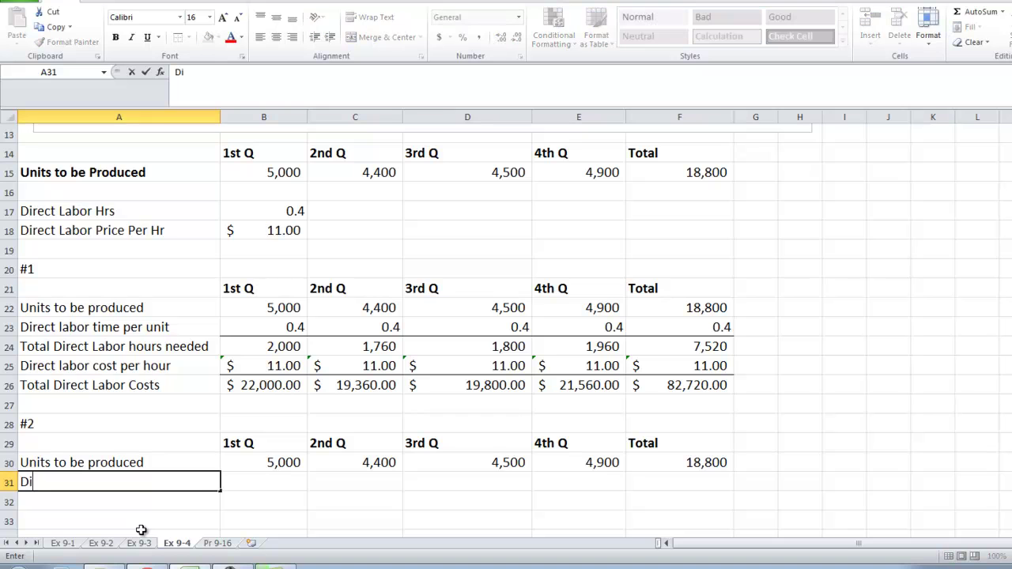
type("rect L")
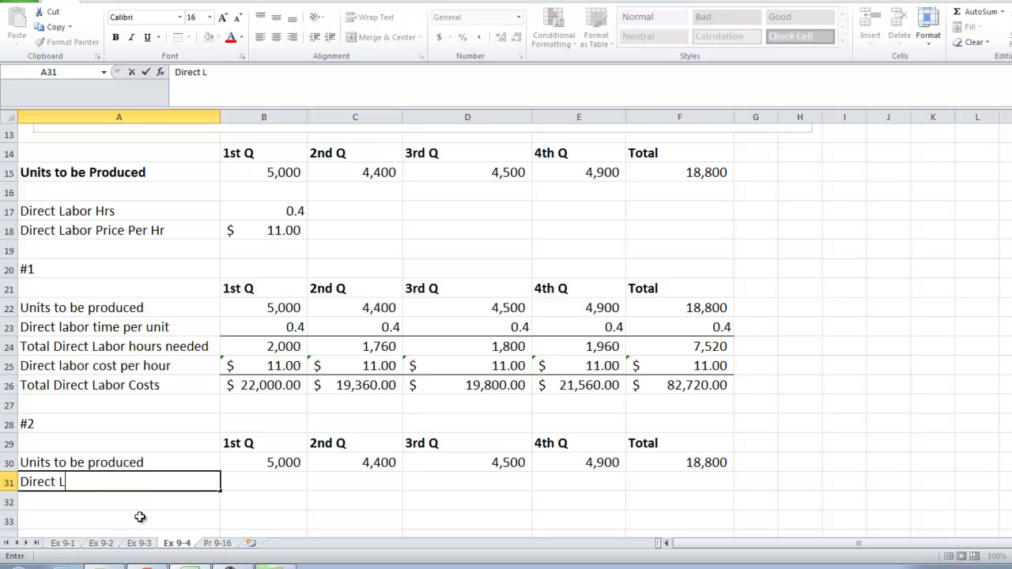
key("BackSpace")
key("BackSpace")
key("BackSpace")
type("labor hours ned")
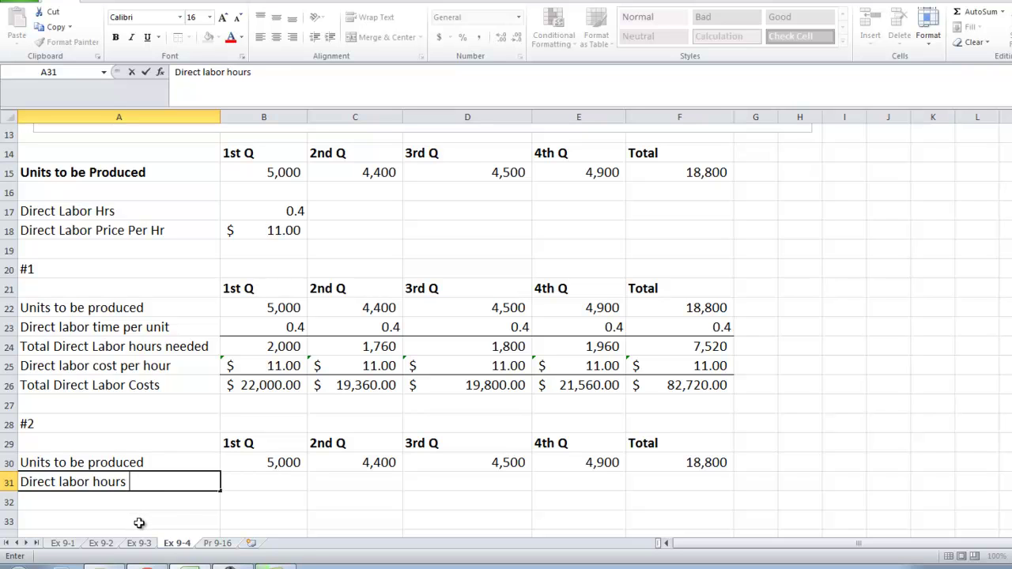
key("BackSpace")
key("BackSpace")
type("per unit")
- Set the 1st quarter direct labor hours per unit in B31 to the absolute reference =$B$17
key("Tab")
type("=")
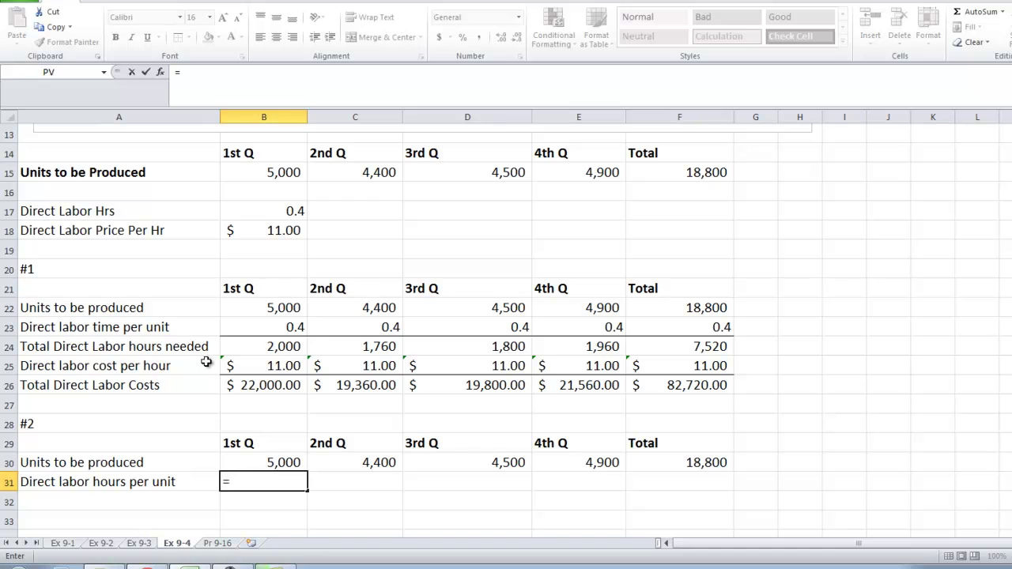
left_click(294, 209)
key("F4")
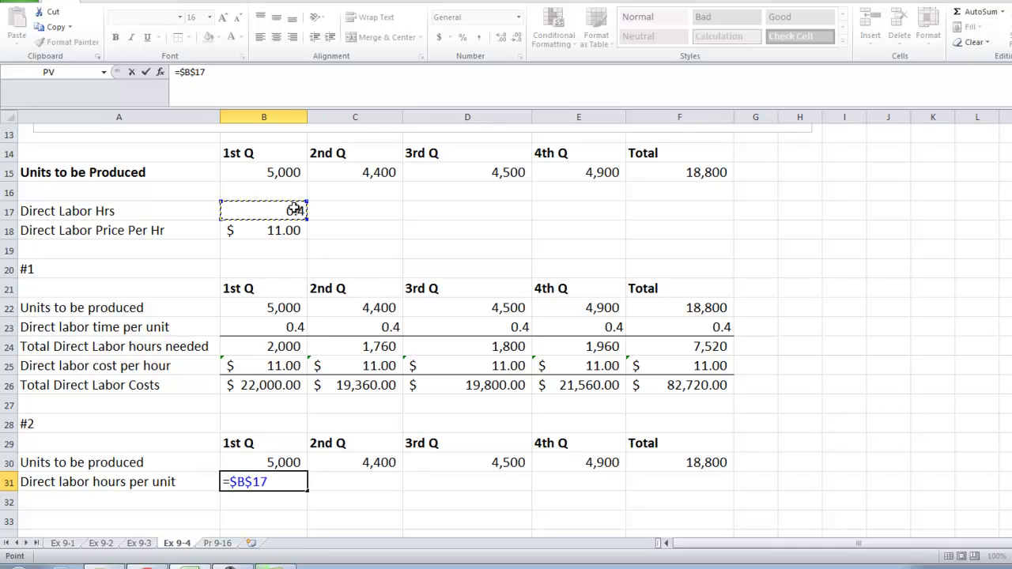
key("Tab")
- Fill the direct labor hours per unit formula from B31 across through F31
left_click(285, 487)
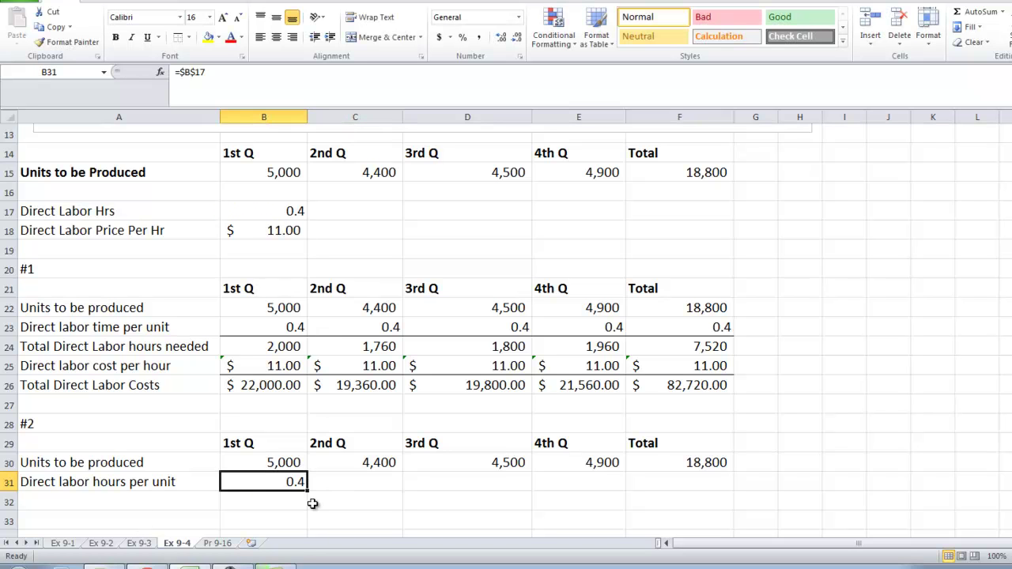
left_click(305, 497)
left_click(303, 487)
left_click_drag(308, 492, 732, 492)
- Label A32 "Total Direct Labor Hrs Needed"
left_click(138, 494)
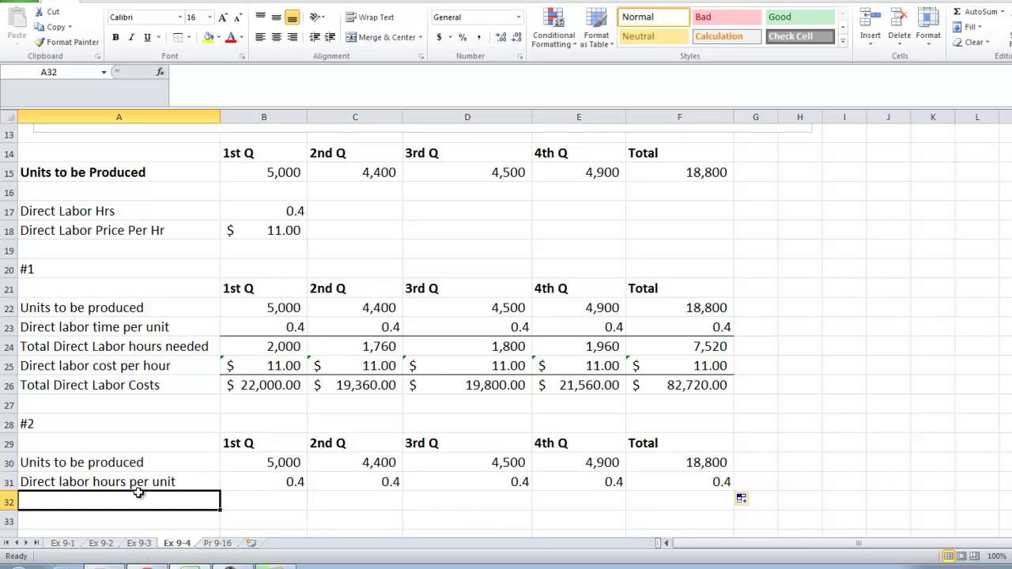
type("Total Direct Labor")
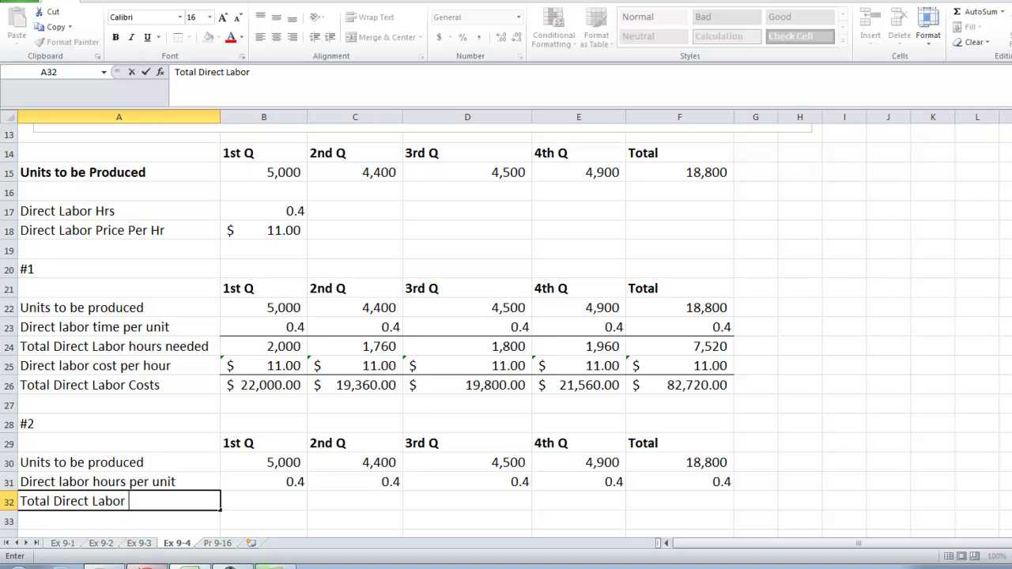
type(" Hrs Needed")
key("Tab")
- Calculate the 1st quarter's total direct labor hours needed in B32 as =B30*B31
type("=")
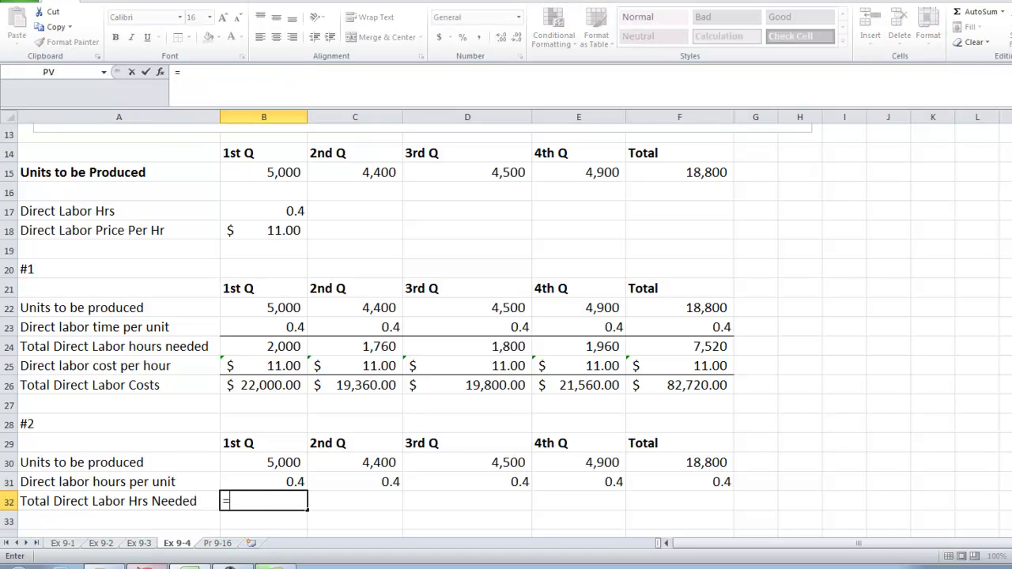
left_click(242, 461)
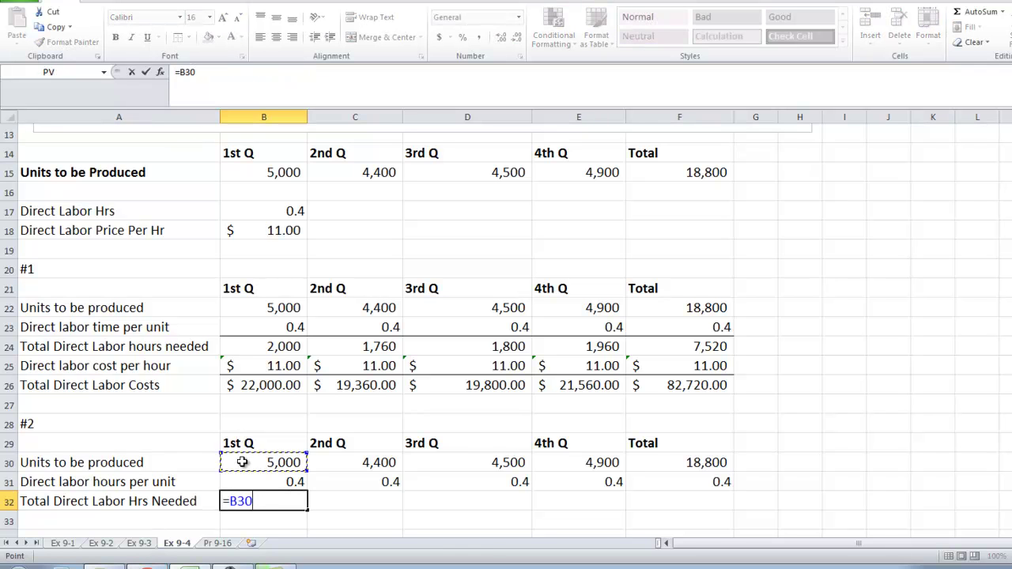
type("*")
left_click(253, 483)
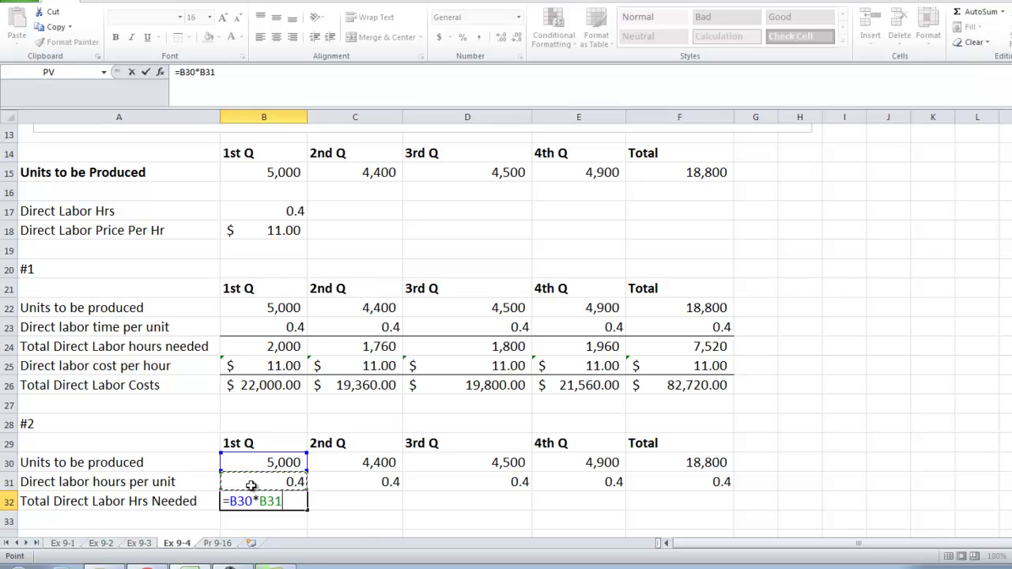
key("Tab")
- Give B32 a top border and fill its formula and formatting across through F32
left_click(253, 495)
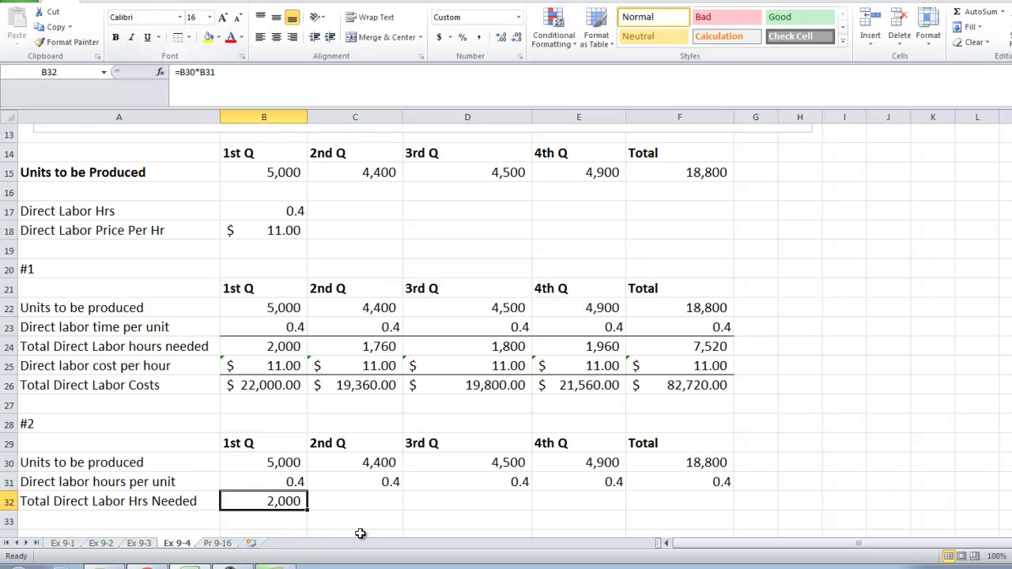
scroll(327, 473, "down", 1)
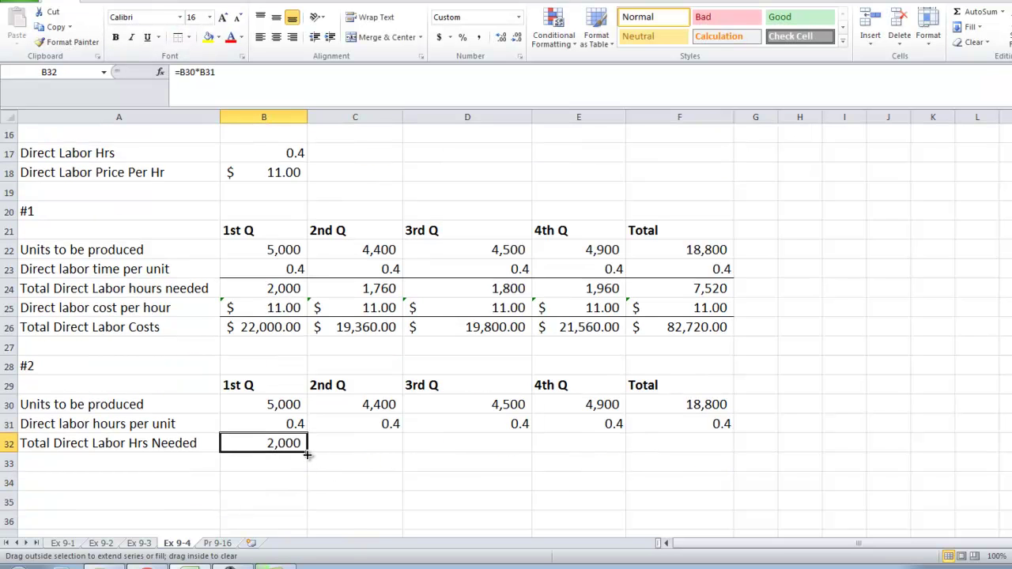
left_click_drag(307, 455, 710, 467)
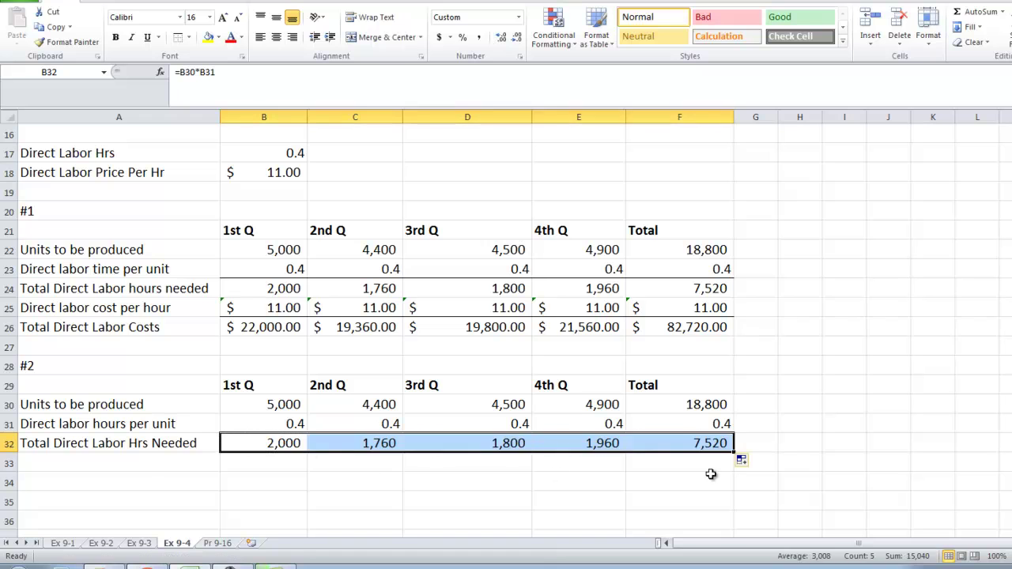
- Label A33 "Regular Hours" and enter 1800 for the 1st quarter in B33
left_click(119, 460)
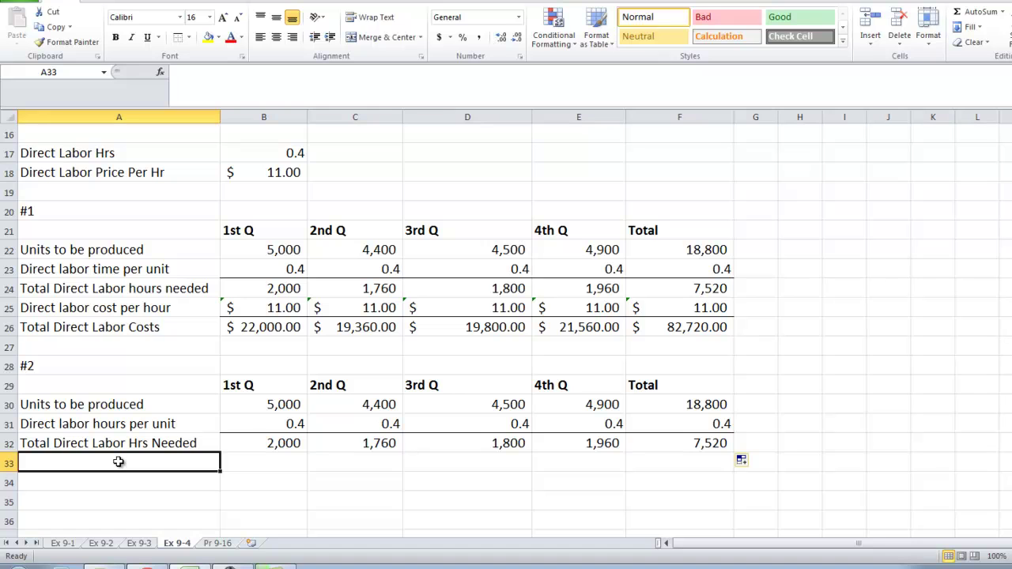
type("Re")
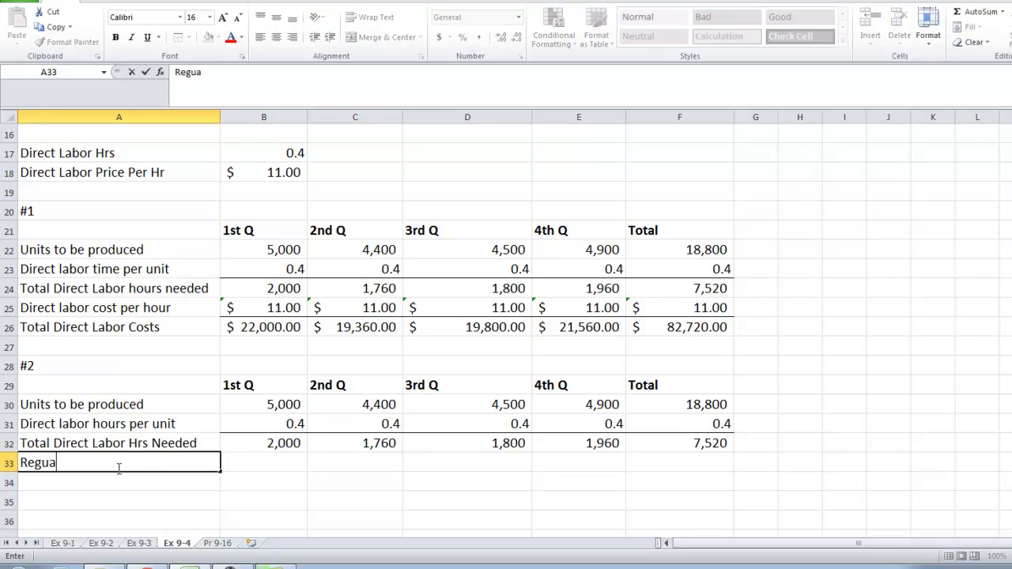
type("gular Hours")
key("Tab")
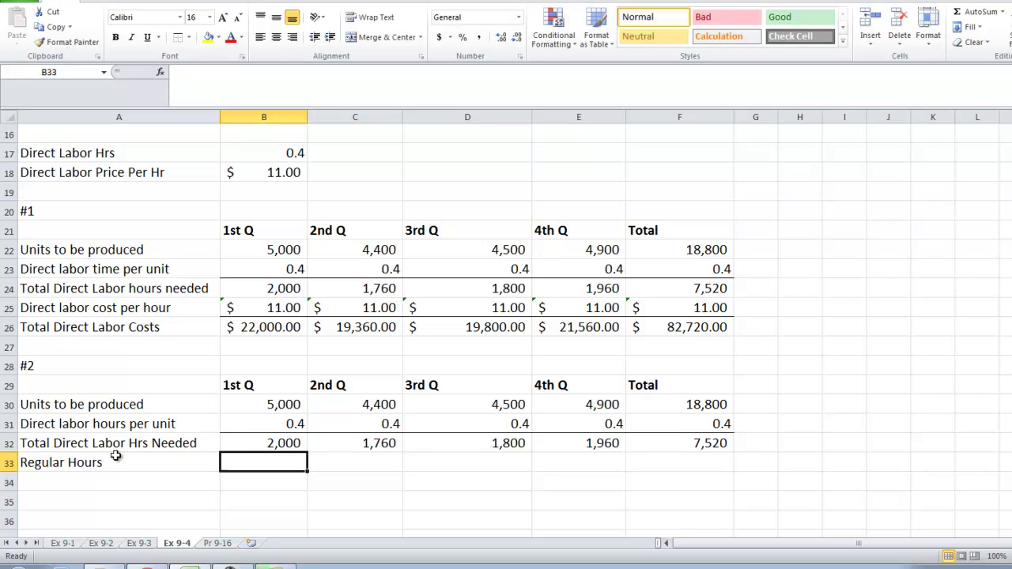
type("=")
key("BackSpace")
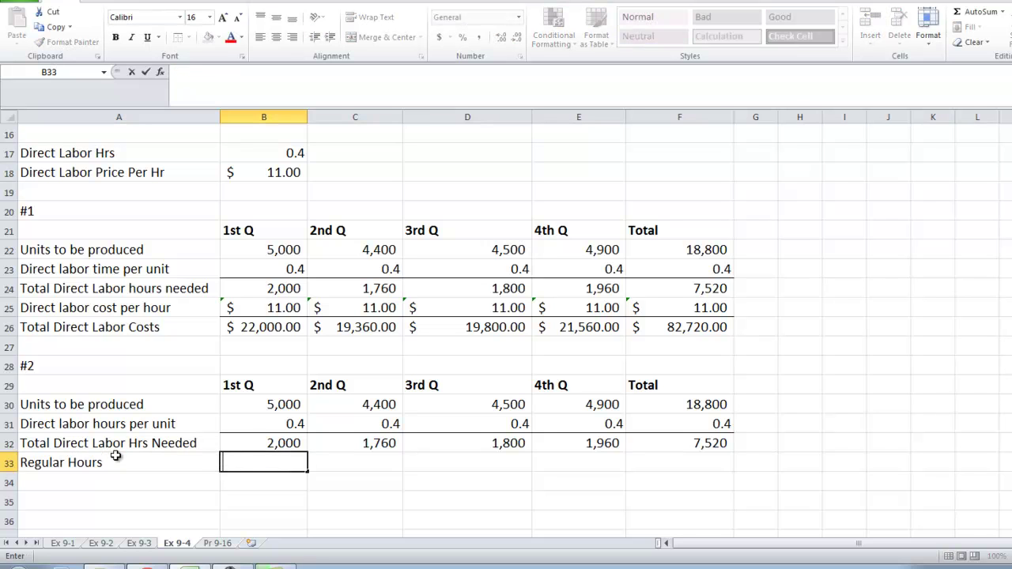
type("1800")
key("Tab")
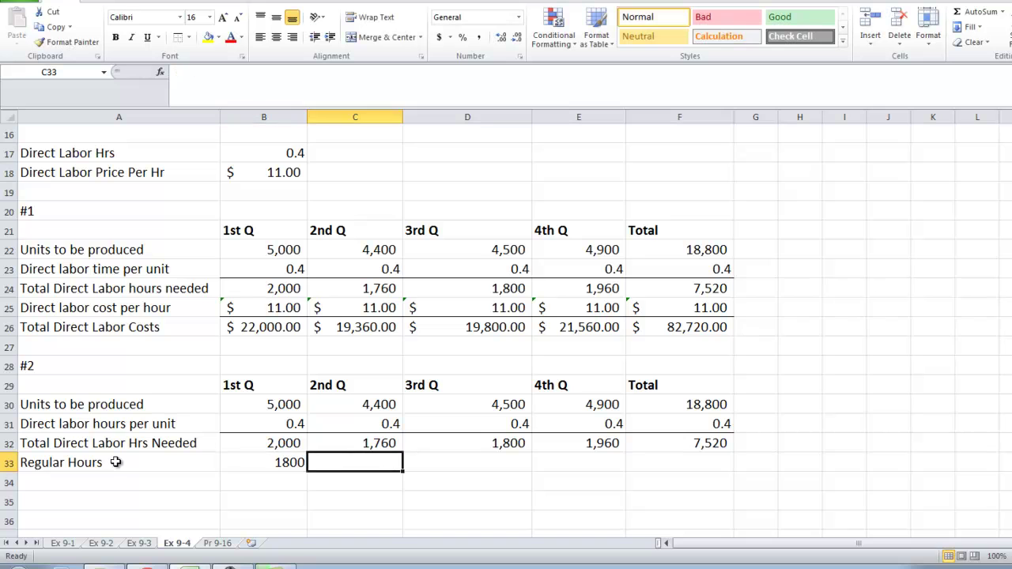
- Format B33 with the comma style and no decimals, and fill the regular hours across through E33
left_click(271, 466)
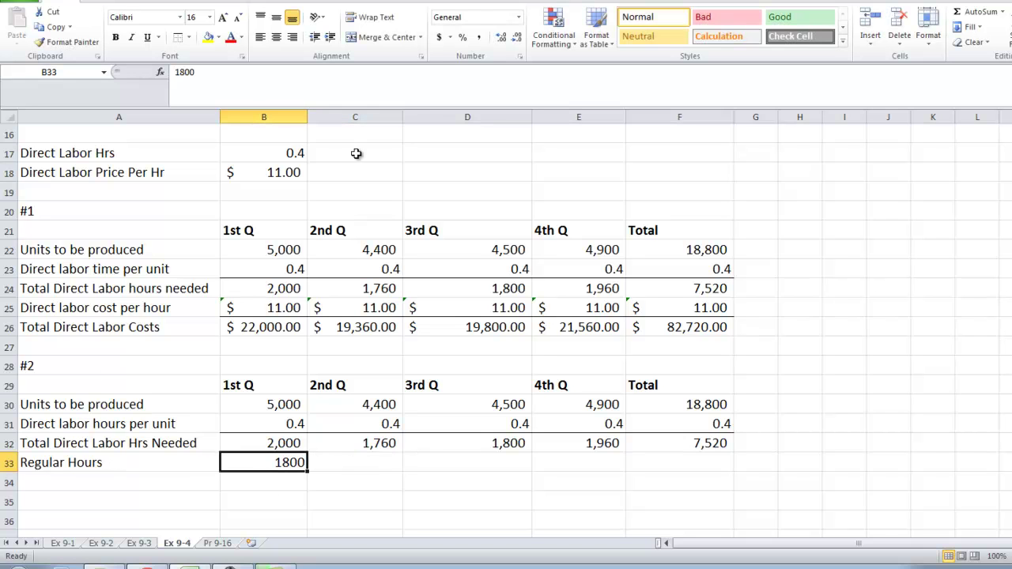
left_click(478, 37)
key("Tab")
left_click(281, 463)
left_click(508, 37)
left_click(509, 37)
left_click_drag(308, 471, 616, 500)
- Total the four quarters' regular hours in F33 with a SUM of B33:E33
left_click(670, 470)
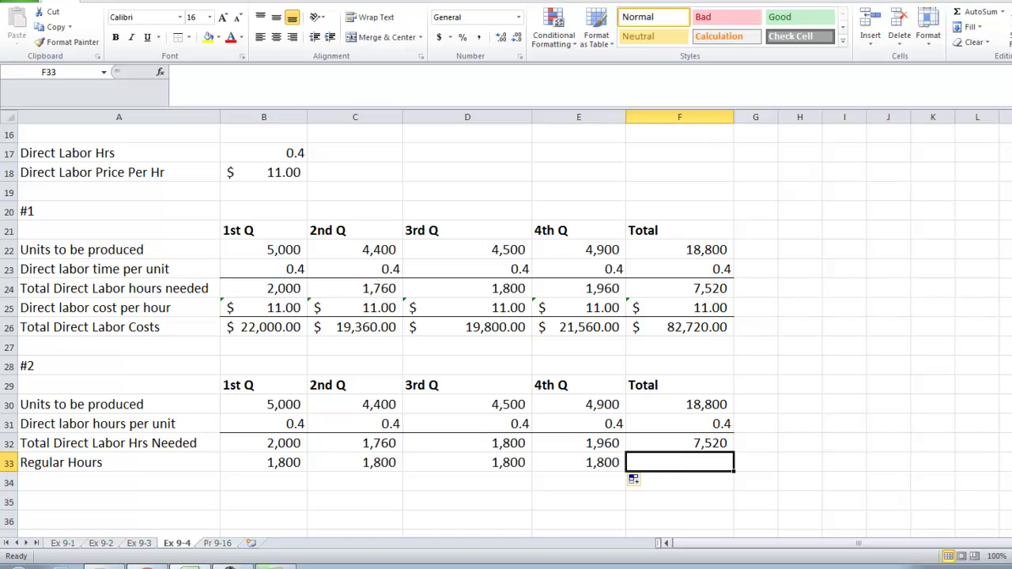
type("=SUM(")
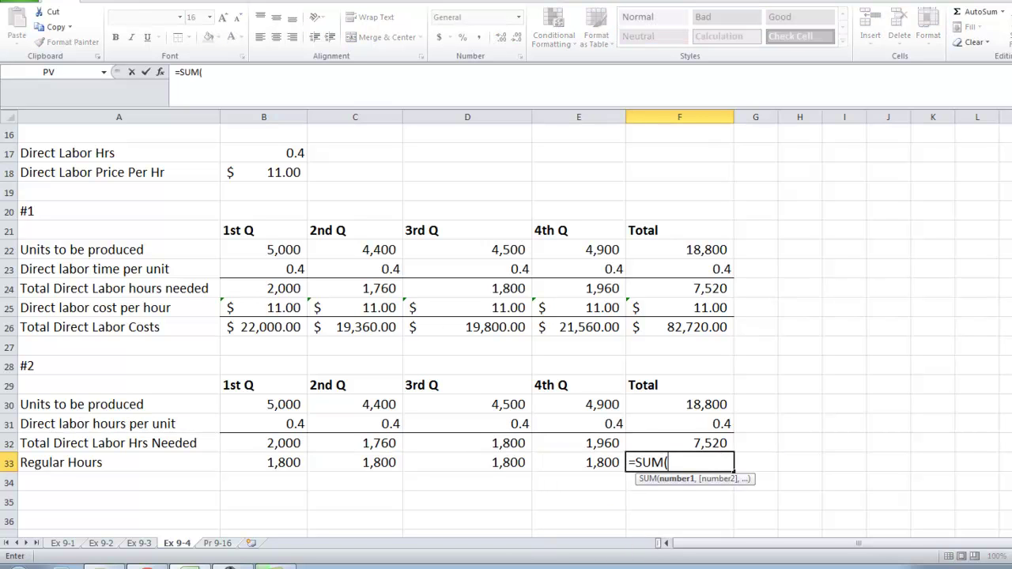
left_click_drag(277, 461, 580, 463)
key("Tab")
- Label A34 "Overtime hrs needed"
left_click(113, 489)
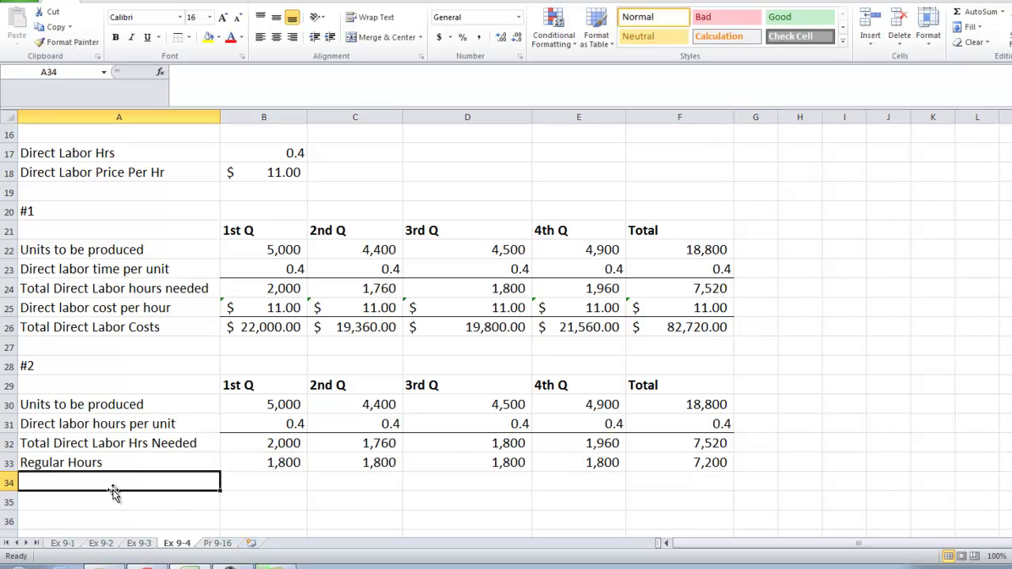
type("Over")
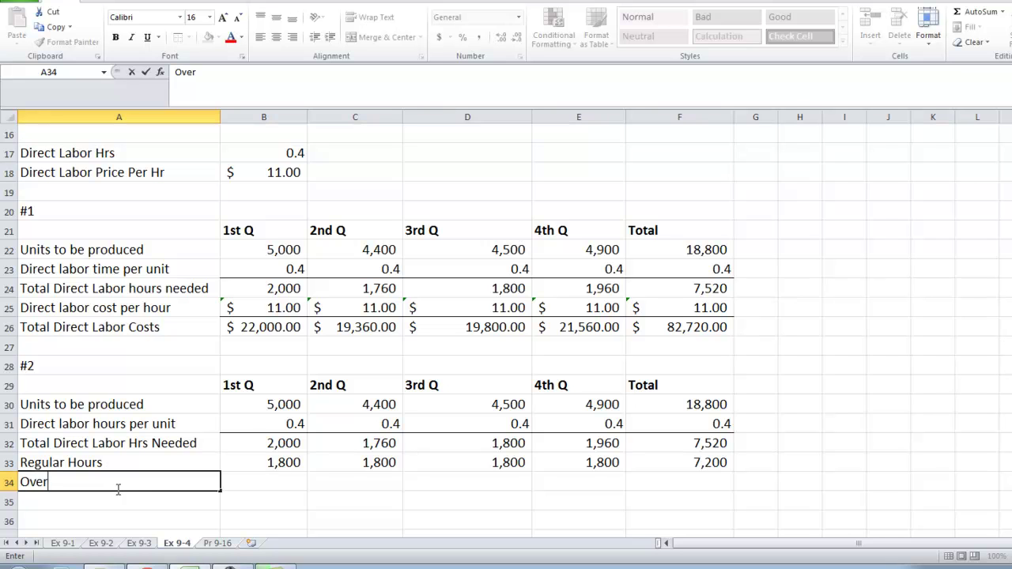
type("time hrs needed")
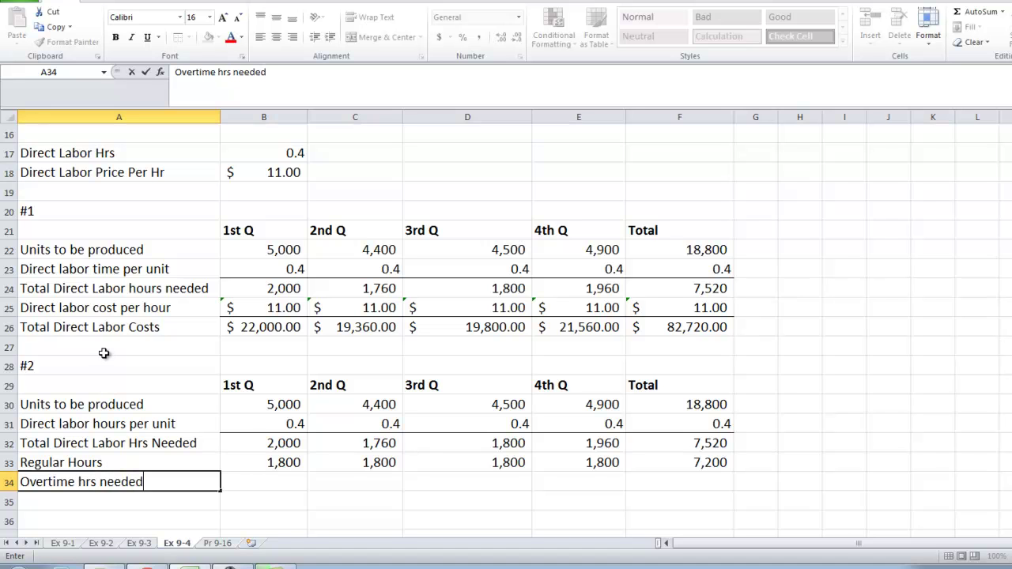
key("Tab")
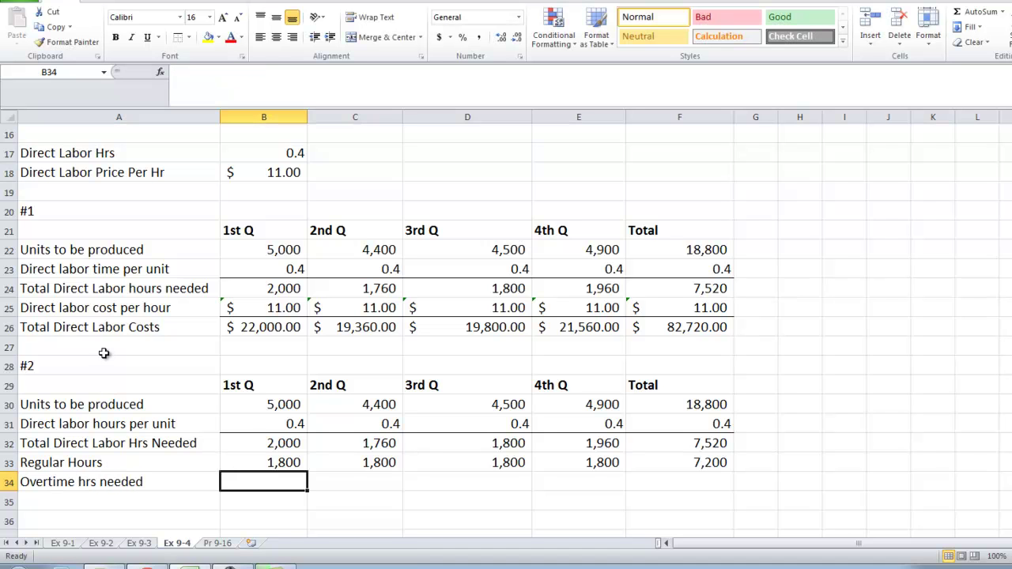
- Calculate the 1st quarter's overtime hours in B34 as =B32-B33 and give the cell a top border
type("=")
left_click(246, 444)
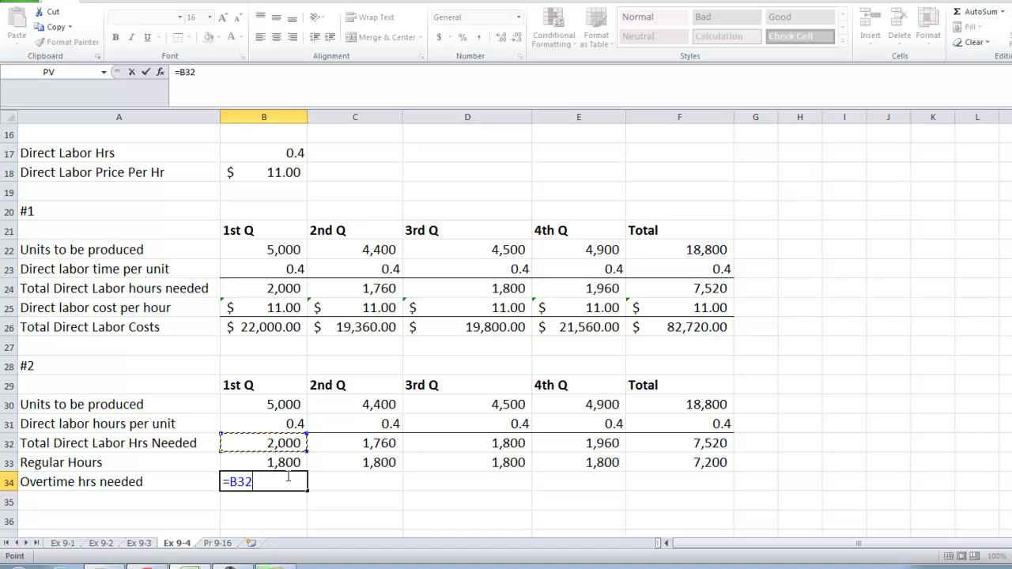
type("-")
left_click(269, 461)
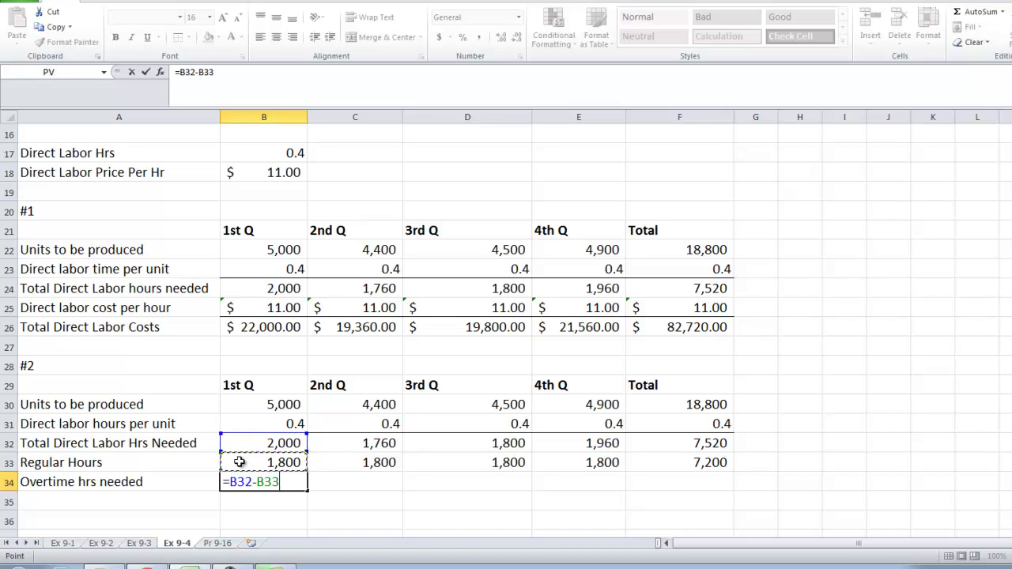
key("Tab")
left_click(265, 479)
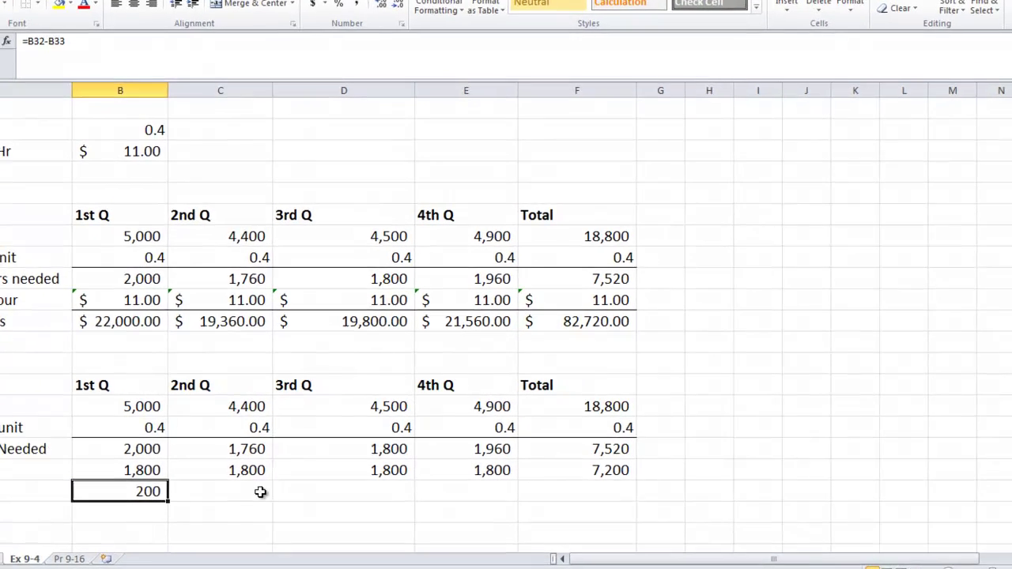
- Enter 0 overtime hours for the 2nd quarter in C34 and give the cell a top border
left_click(395, 480)
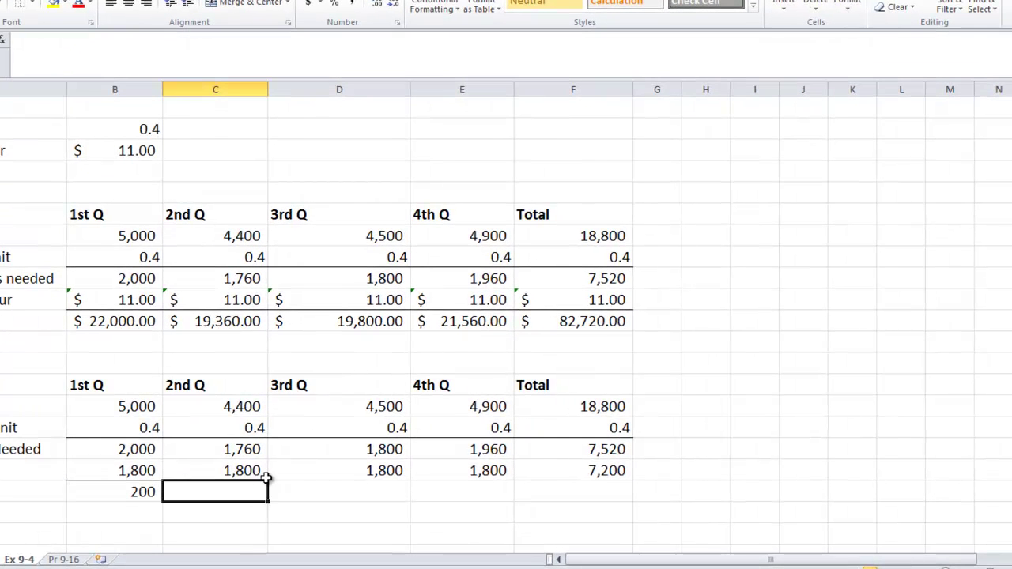
type("0")
key("Right")
key("Up")
key("Down")
key("Left")
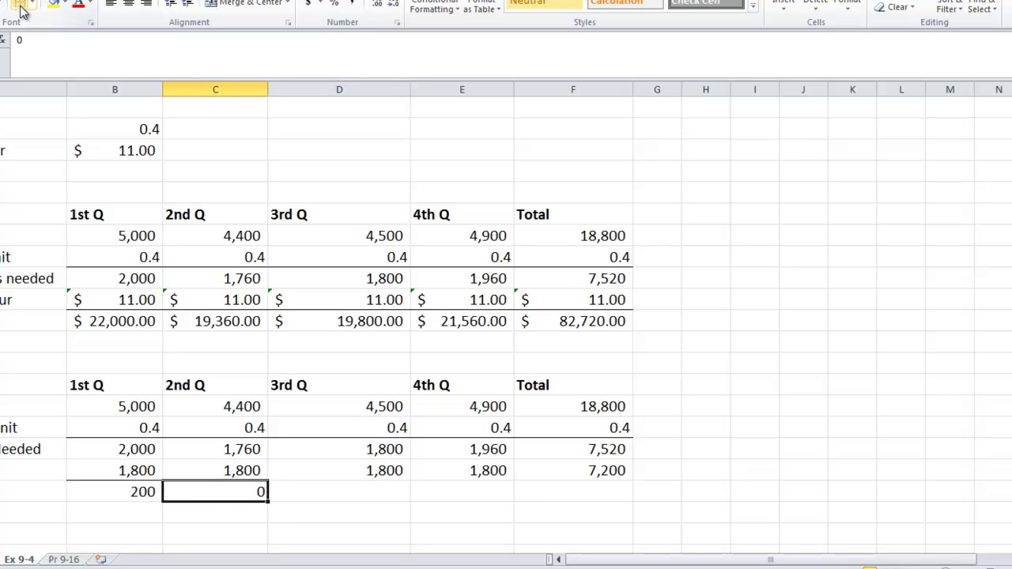
- Add a top border to D34:F34 and enter 0 overtime hours for the 3rd quarter in D34
left_click(339, 486)
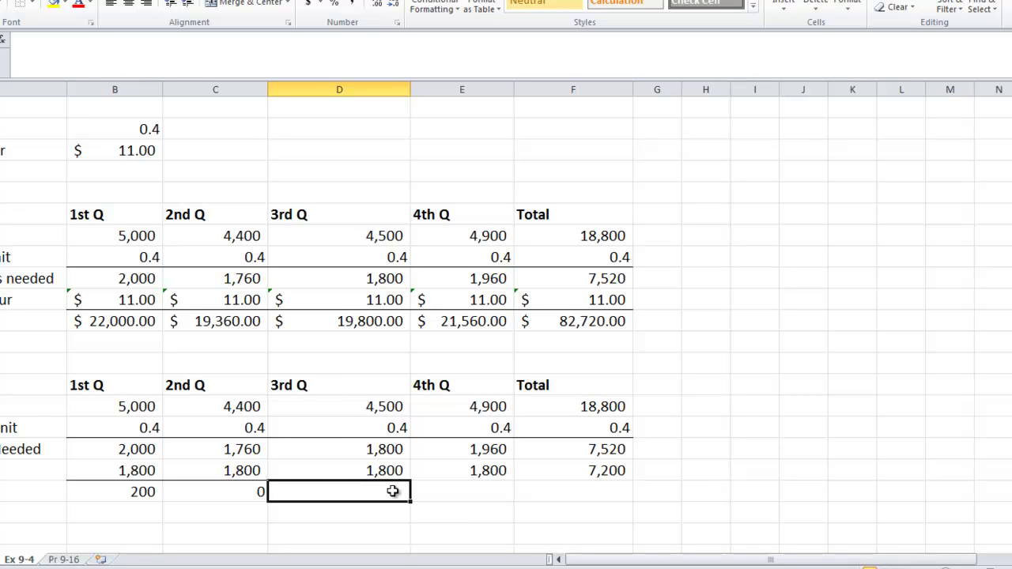
left_click_drag(393, 490, 597, 510)
left_click_drag(367, 496, 525, 493)
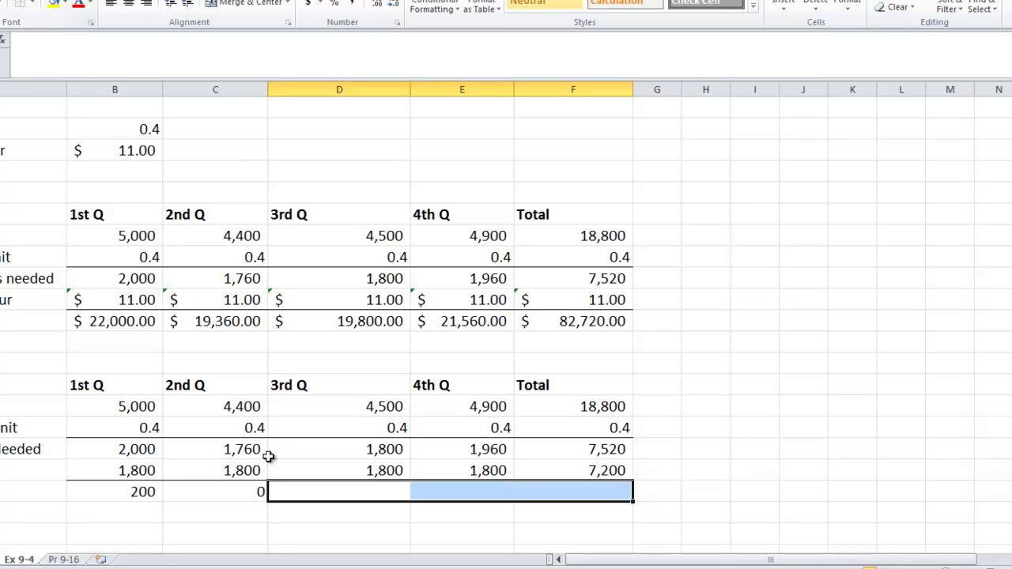
left_click(317, 484)
type("0")
key("Tab")
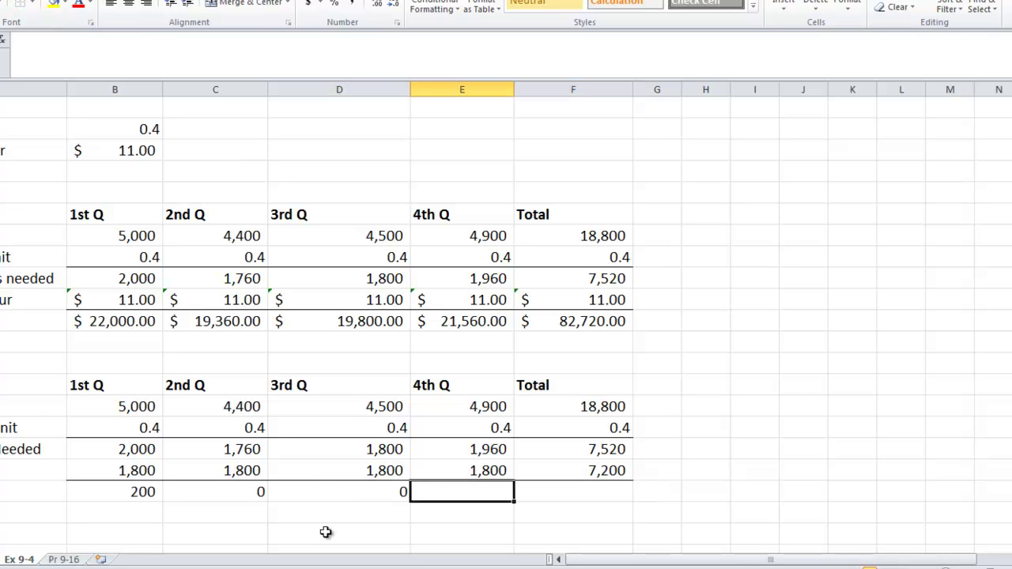
- Calculate the 4th quarter's overtime hours in E34 as =E32-E33
type("=")
left_click(488, 451)
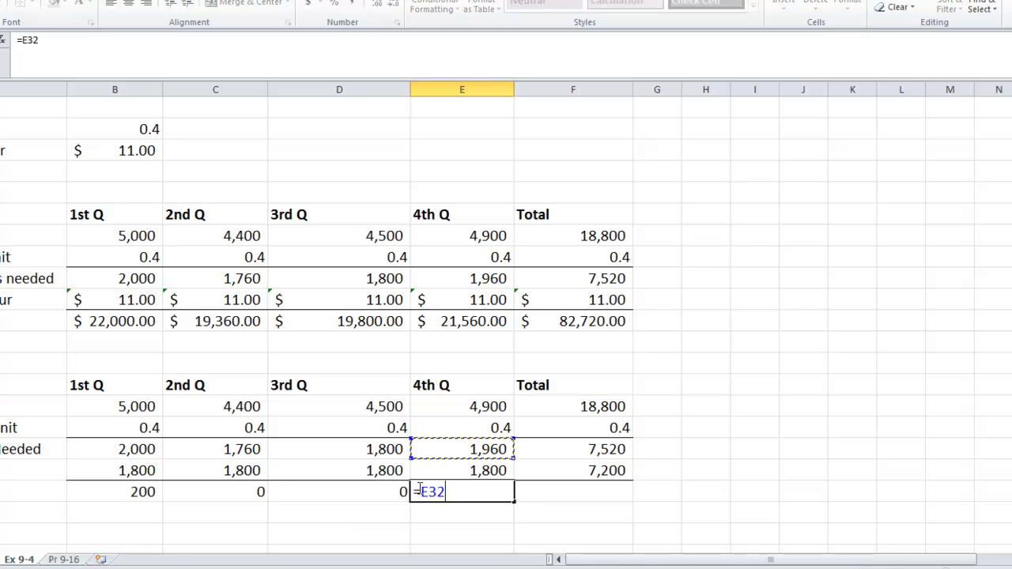
type("-")
left_click(475, 470)
key("Tab")
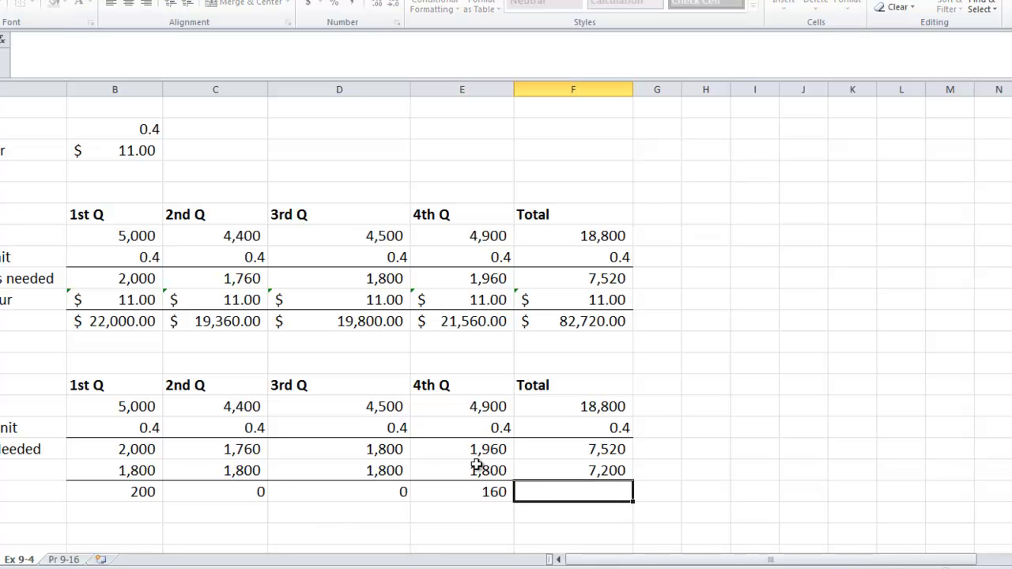
- Total the four quarters' overtime hours in F34 with a SUM of B34:E34
type("=SUM(")
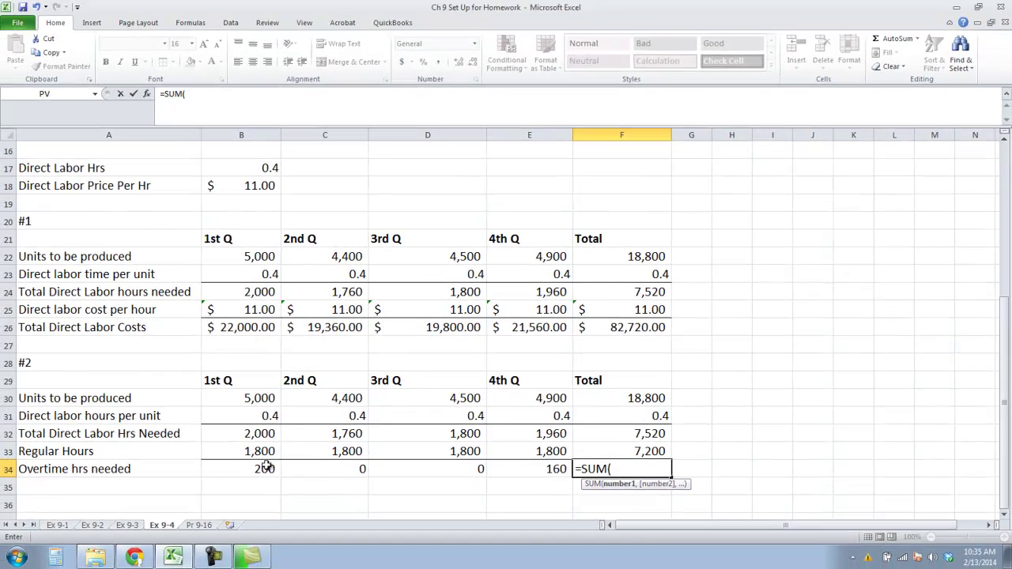
left_click_drag(249, 466, 537, 473)
key("Tab")
- Check the total overtime hours in F34 against the total hours needed in F32 and regular hours in F33
left_click(653, 451)
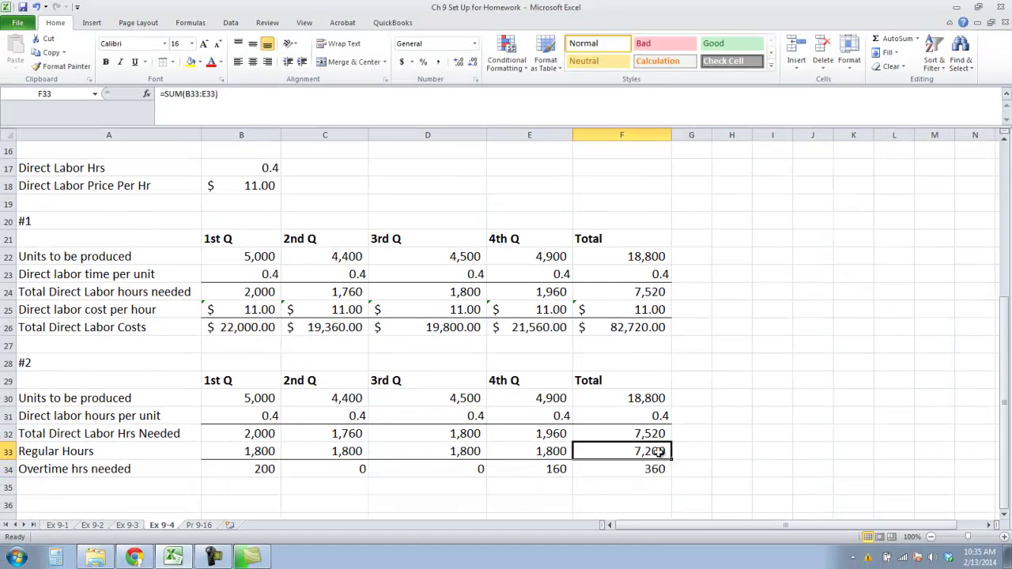
left_click(652, 432)
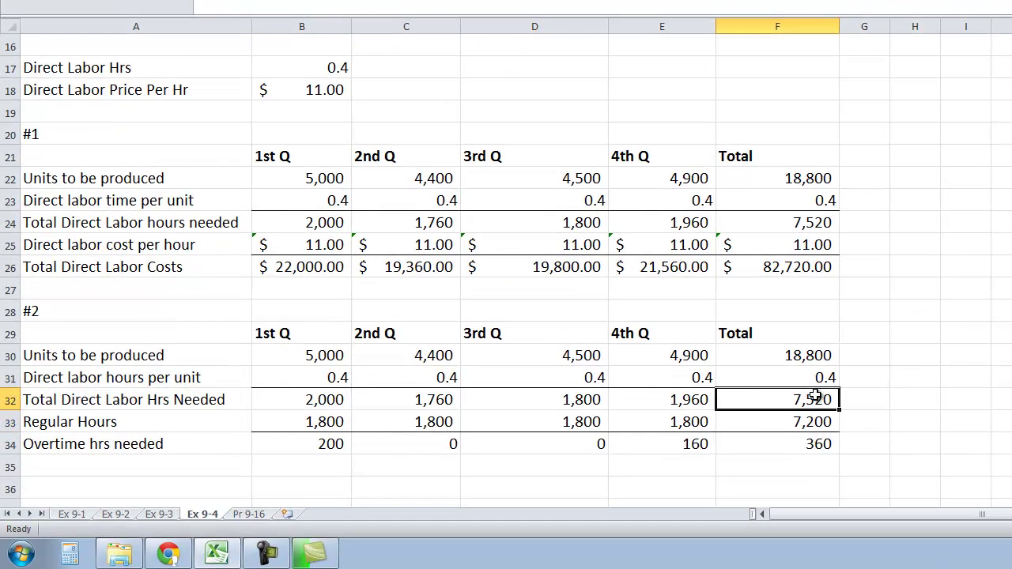
left_click(805, 461)
left_click(807, 448)
left_click(342, 431)
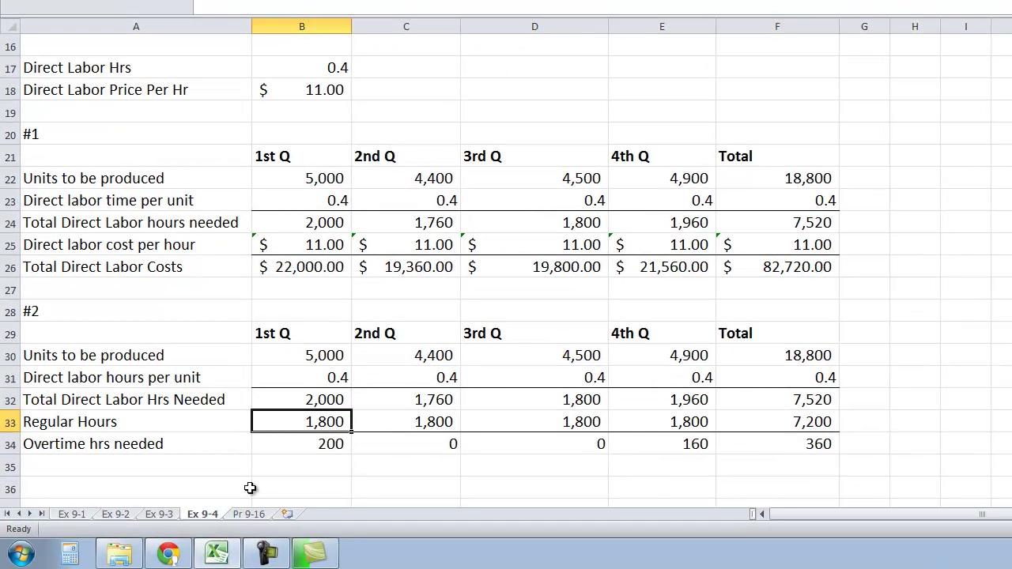
left_click(185, 478)
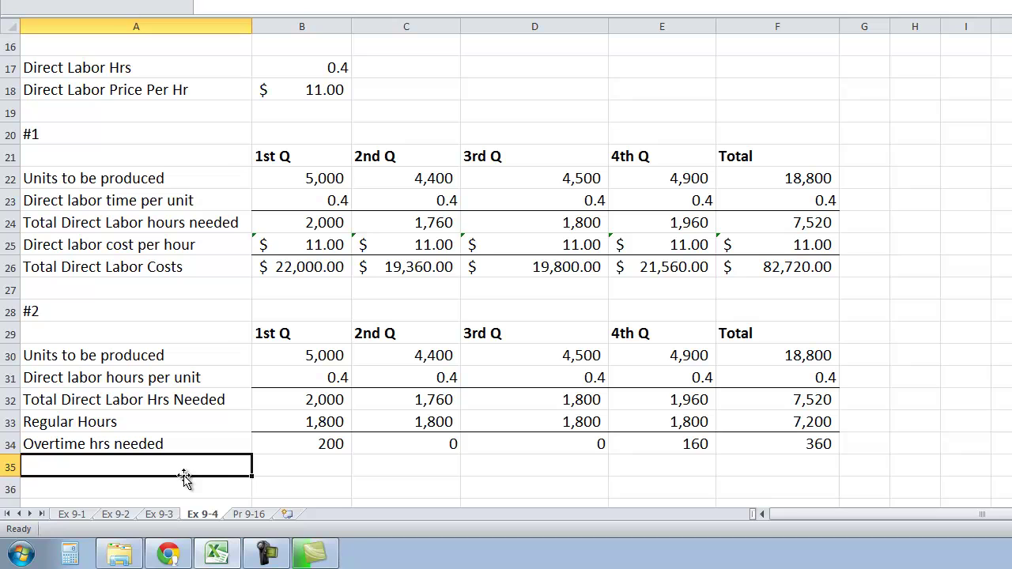
- Label A35 "Wages for regular hrs" and calculate the 1st quarter's regular wages in B35 as =$B$18*B33
type("Wages for reg")
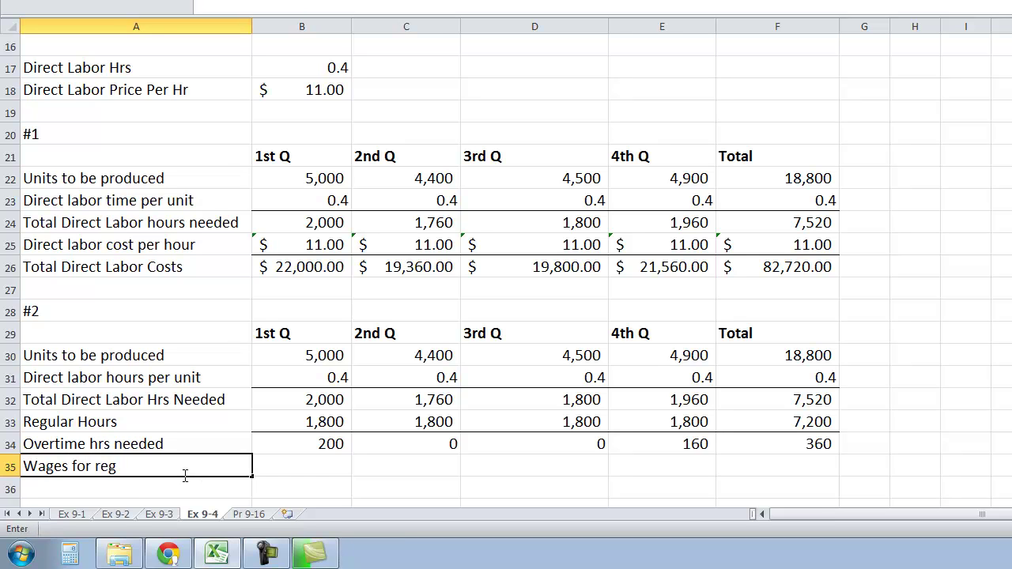
type("ular hrs")
key("Tab")
type("=")
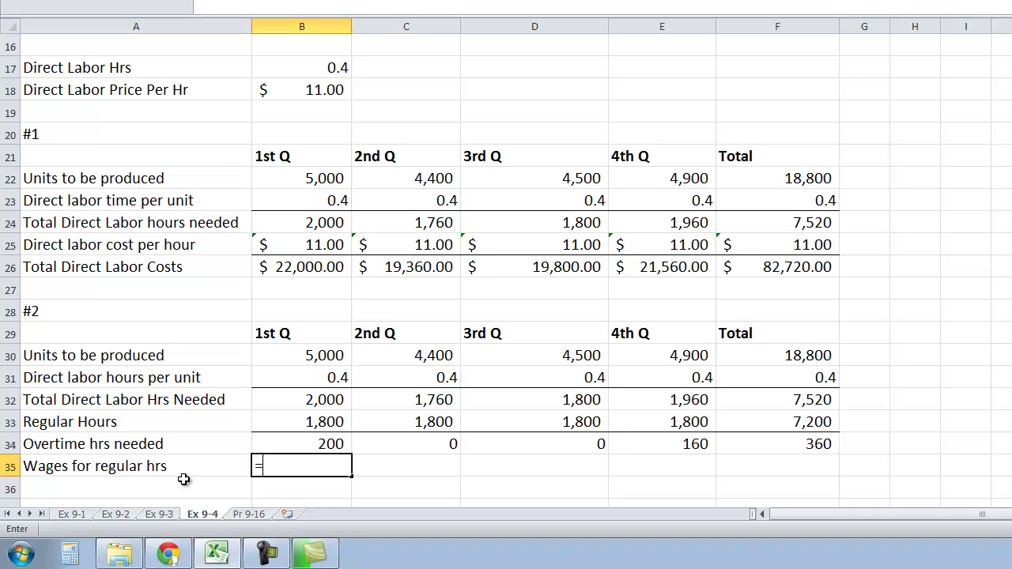
left_click(316, 93)
key("F4")
type("*")
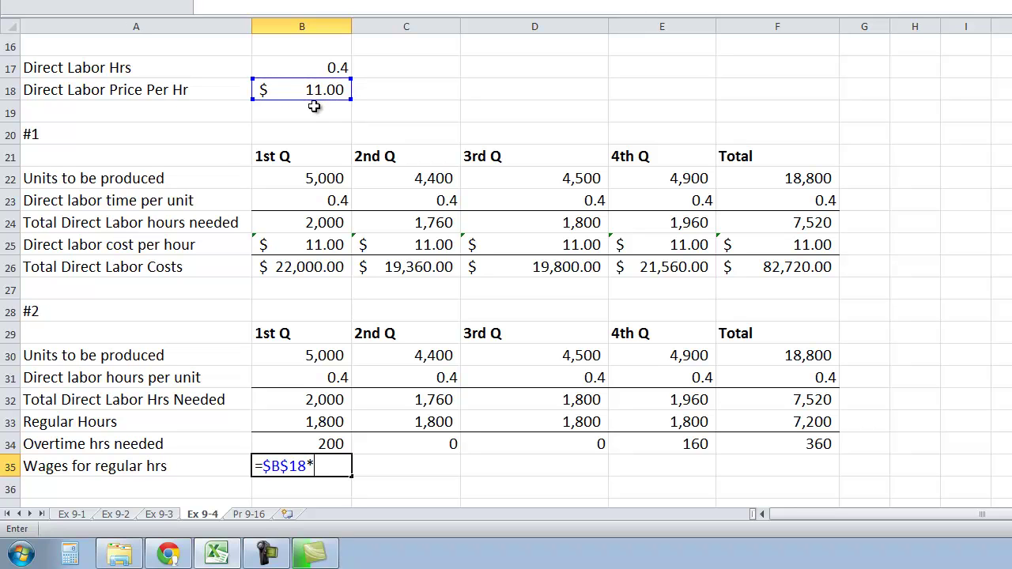
left_click(293, 422)
key("Tab")
- Format B35 as currency and fill its formula across to the 4th quarter in E35
left_click(301, 459)
key("ctrl+shift+4")
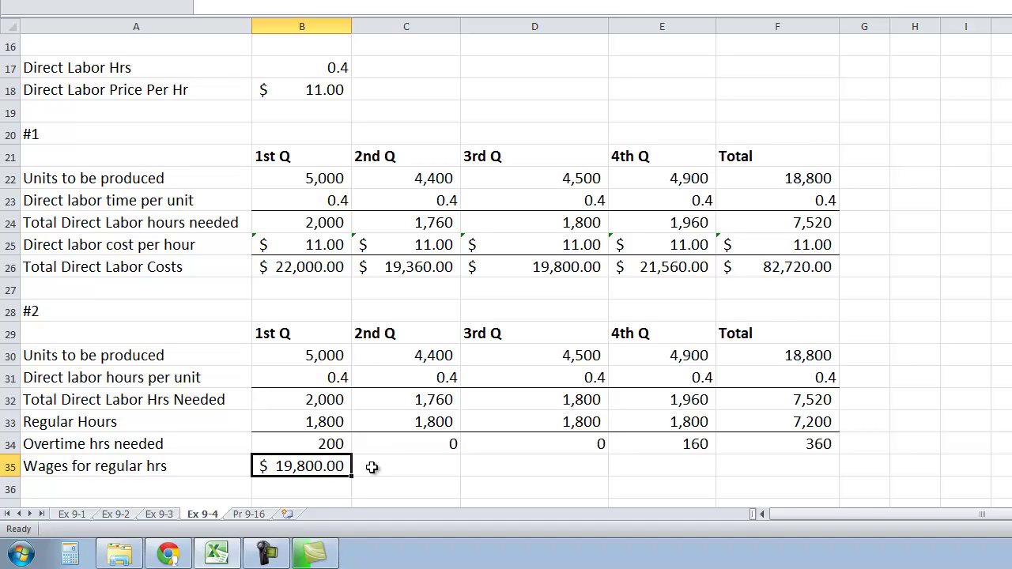
left_click_drag(350, 478, 759, 438)
- Total the four quarters' regular wages in F35 with a SUM of B35:E35
left_click(759, 439)
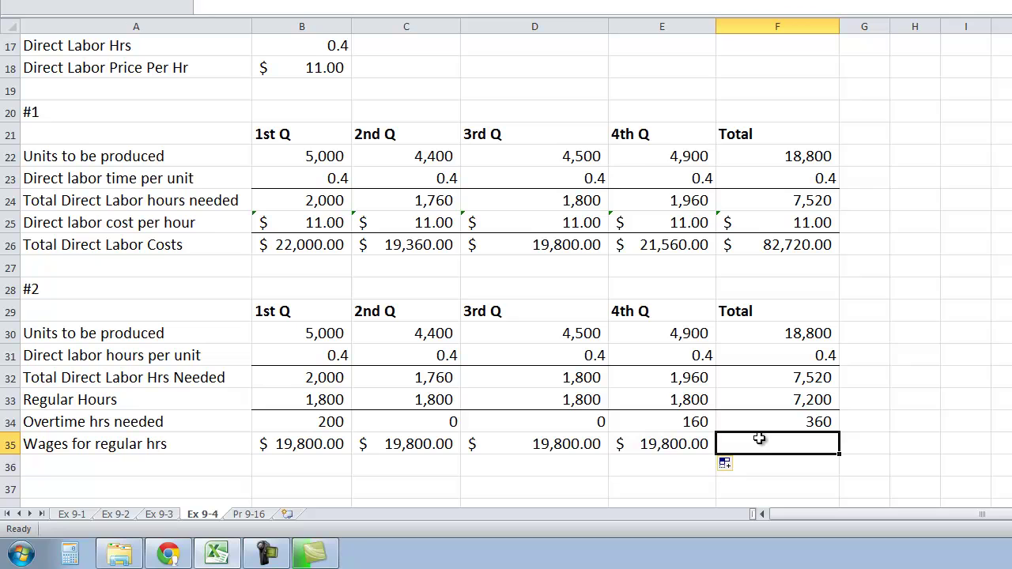
type("=SUM(")
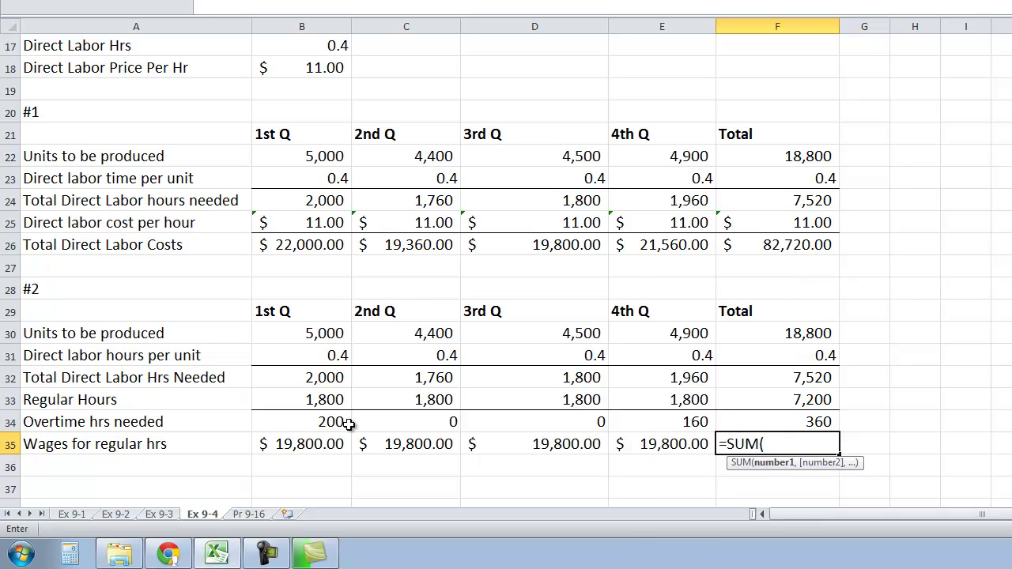
left_click_drag(321, 440, 673, 443)
key("Tab")
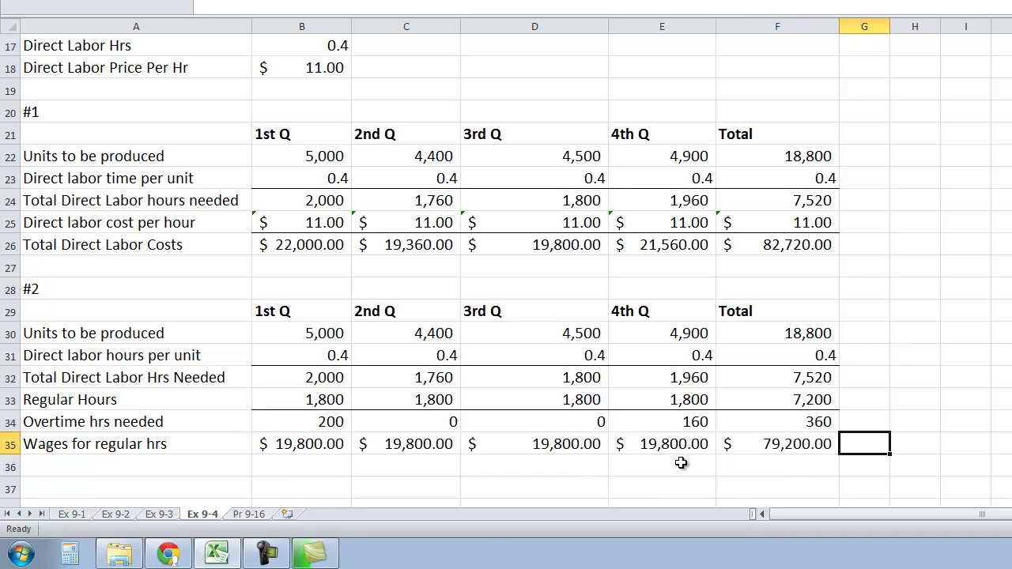
- Label A36 "Wages for overtime 1.5" and calculate the 1st quarter's overtime wages in B36 as =(B18*1.5)*B34
left_click(232, 467)
type("Wages ")
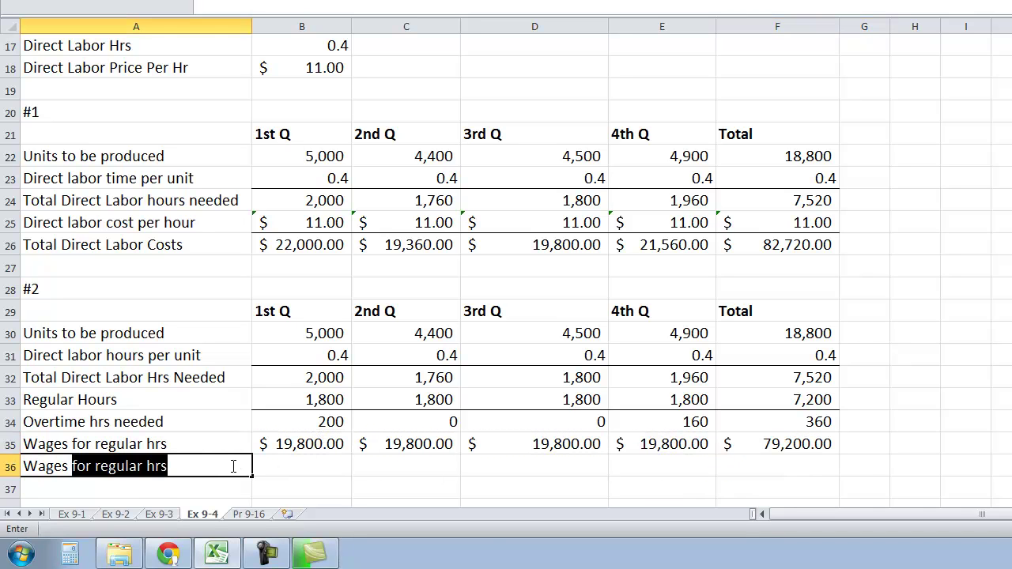
type("for overtime 1.5")
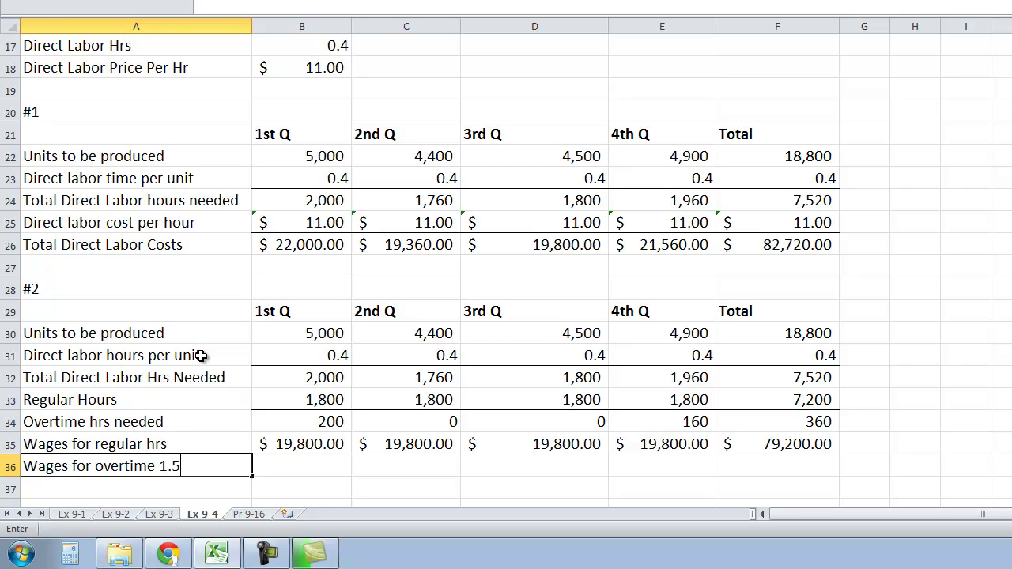
key("Tab")
type("=(")
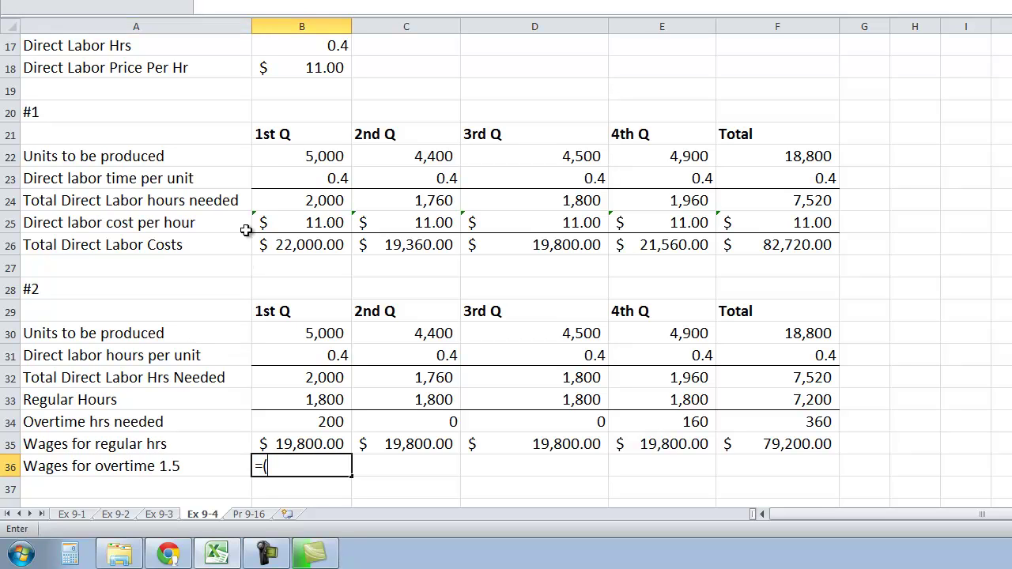
left_click(323, 68)
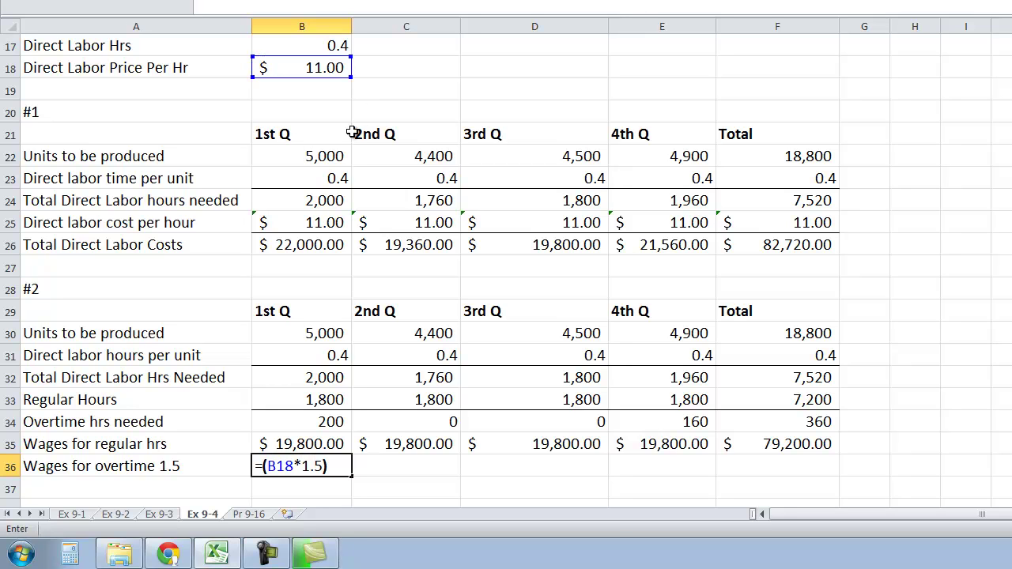
left_click(299, 422)
key("Return")
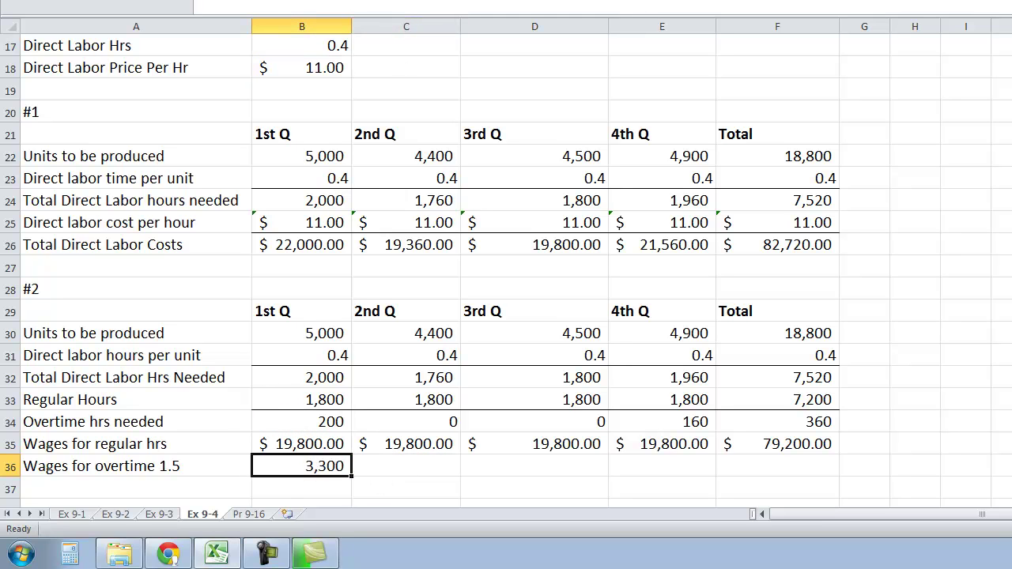
- Try to fill the overtime wage formula from B36 across to E36 and inspect the cell references in E36
left_click_drag(352, 476, 773, 511)
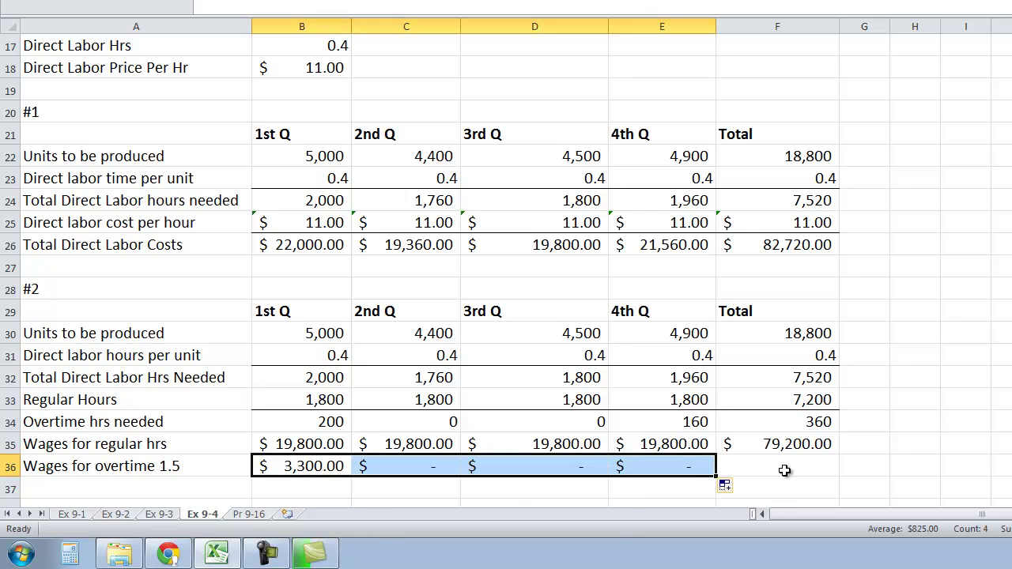
double_click(686, 466)
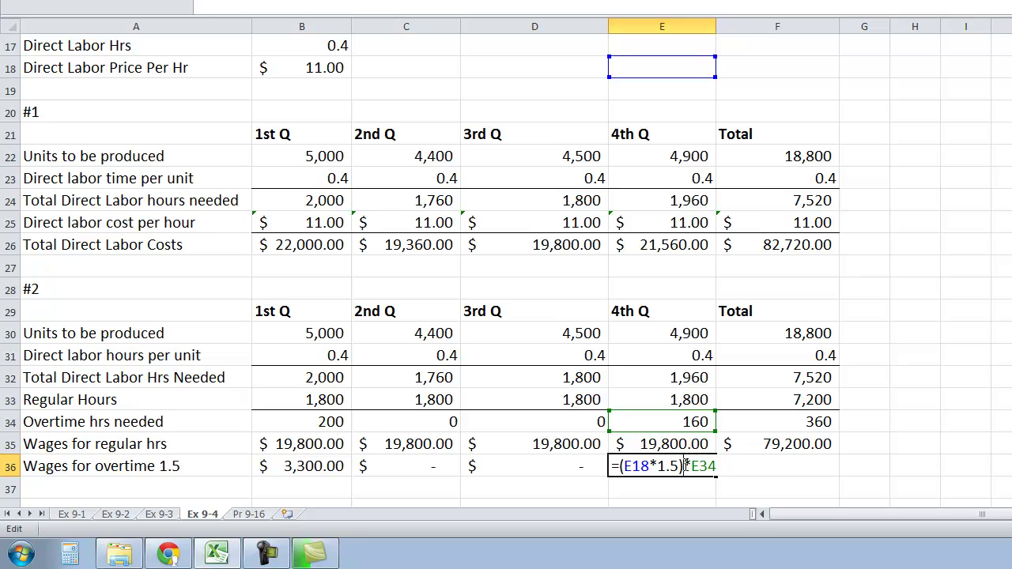
key("Tab")
- Make the B18 reference in B36 absolute, giving =($B$18*1.5)*B34, and fill the formula across to E36
double_click(277, 466)
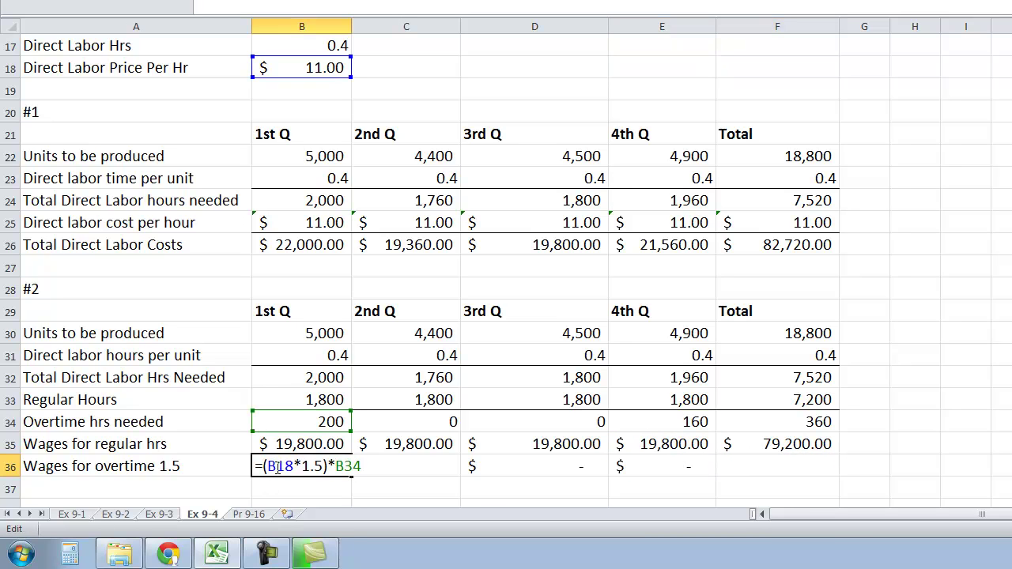
left_click_drag(295, 466, 270, 466)
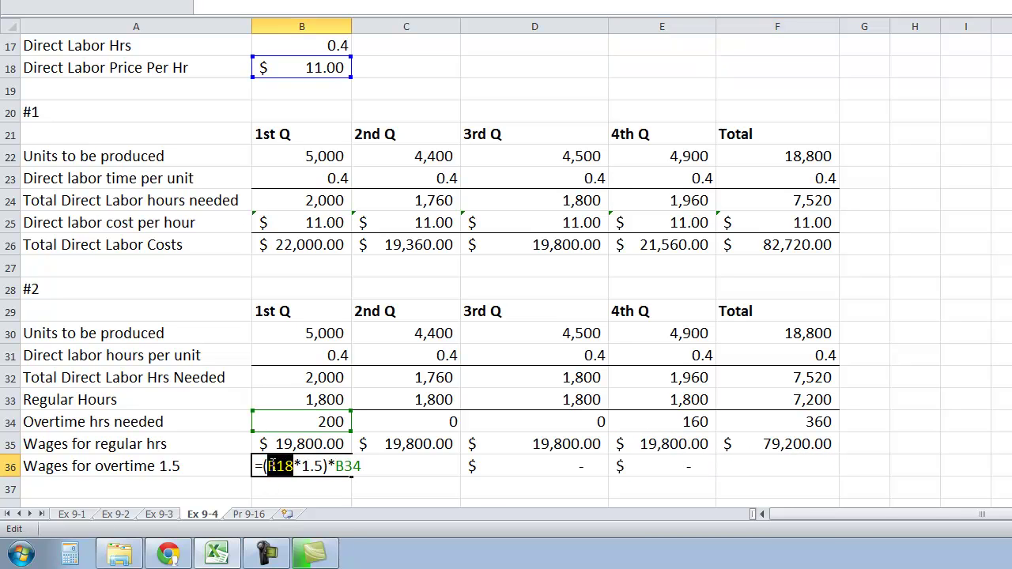
key("F4")
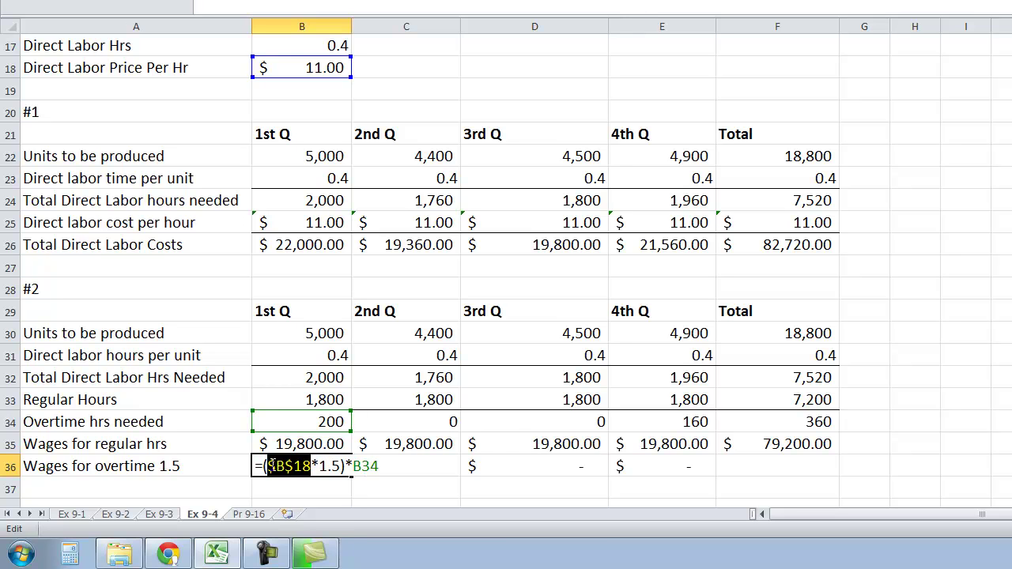
key("Tab")
left_click(280, 473)
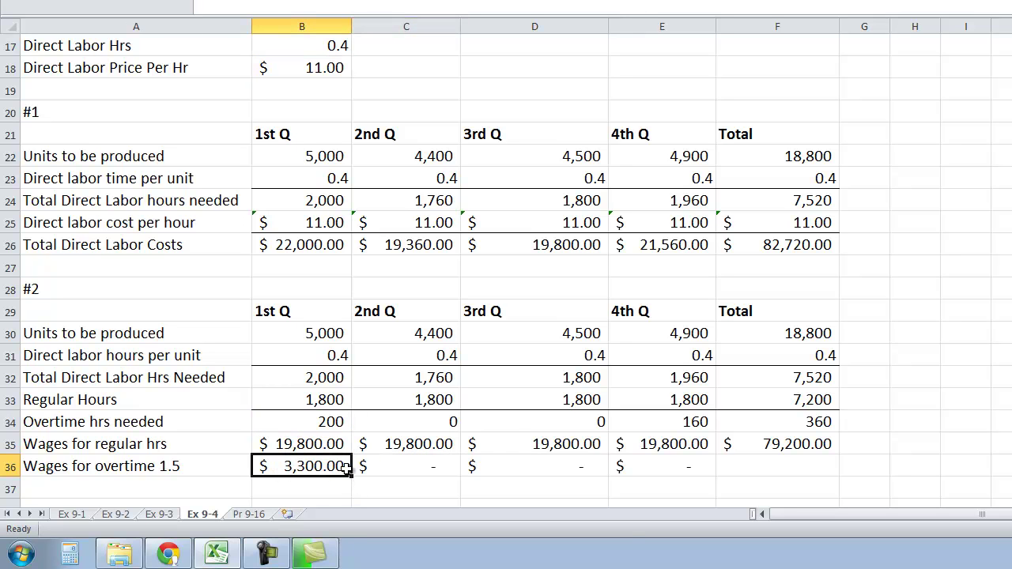
left_click_drag(349, 478, 762, 447)
- Total the four quarters' overtime wages in F36 with a SUM of B36:E36
left_click(762, 448)
type("=SUM(")
left_click_drag(332, 443, 656, 445)
key("Tab")
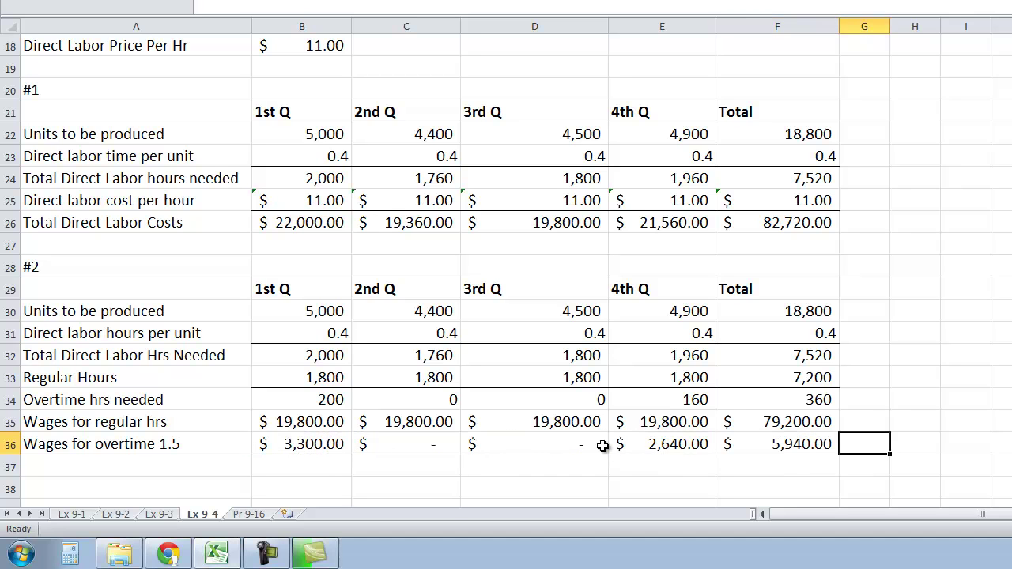
- Label A37, the row below the regular and overtime wages, "Total Direct Labor Costs"
left_click_drag(319, 424, 760, 449)
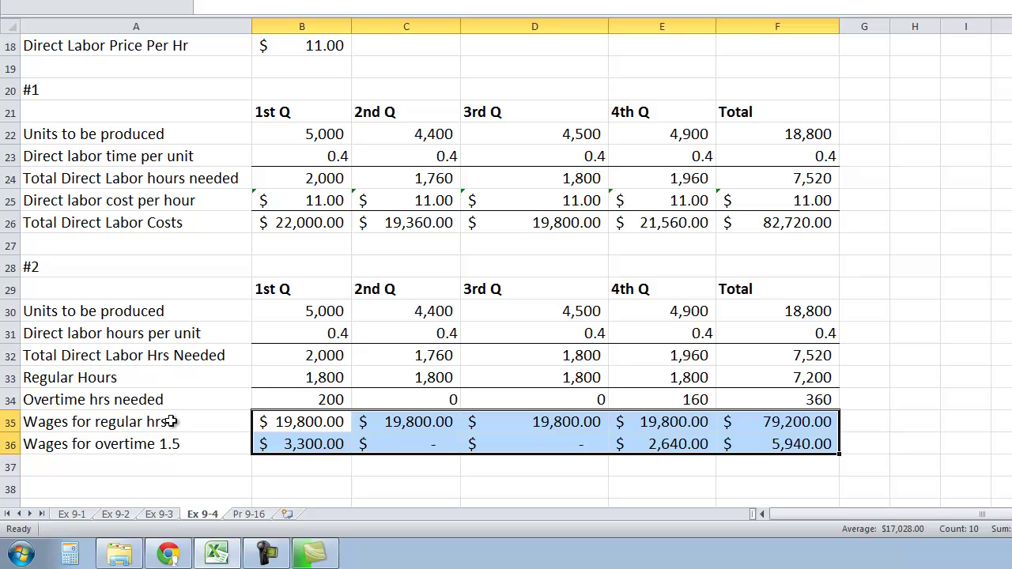
left_click(164, 469)
type("Tota")
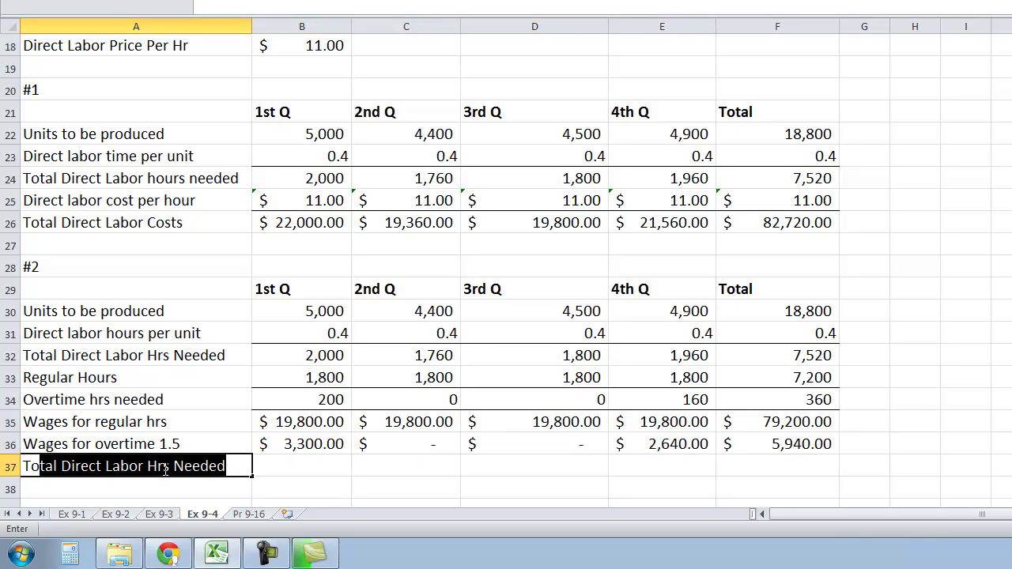
key("BackSpace")
type(";")
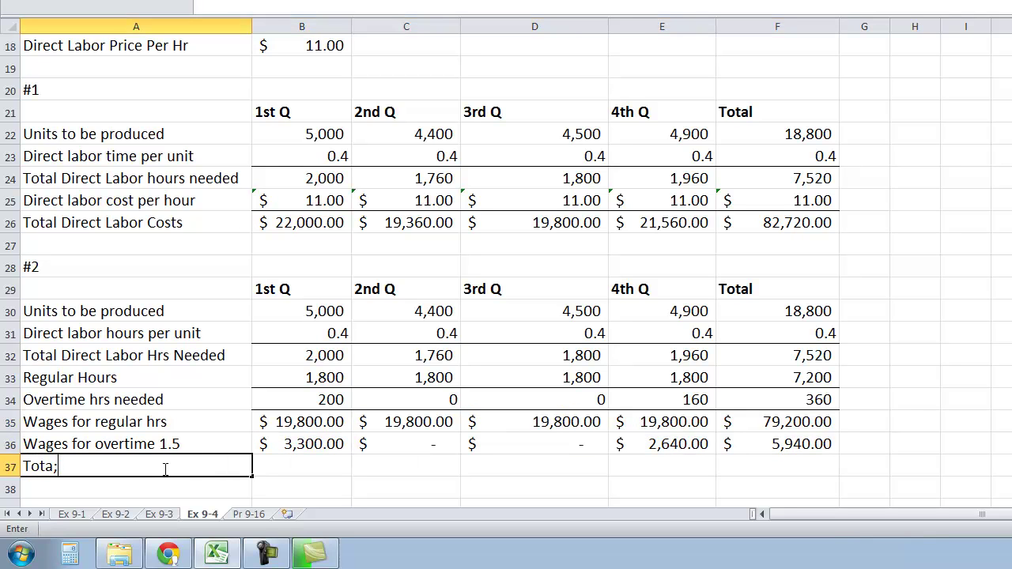
key("BackSpace")
type("l Direct Labor Costs")
key("Tab")
- Add the 1st quarter's wages in B37 with a SUM of B35:B36 and fill the formula across to F37
type("=SUM(")
left_click_drag(297, 426, 290, 444)
key("Tab")
left_click(300, 466)
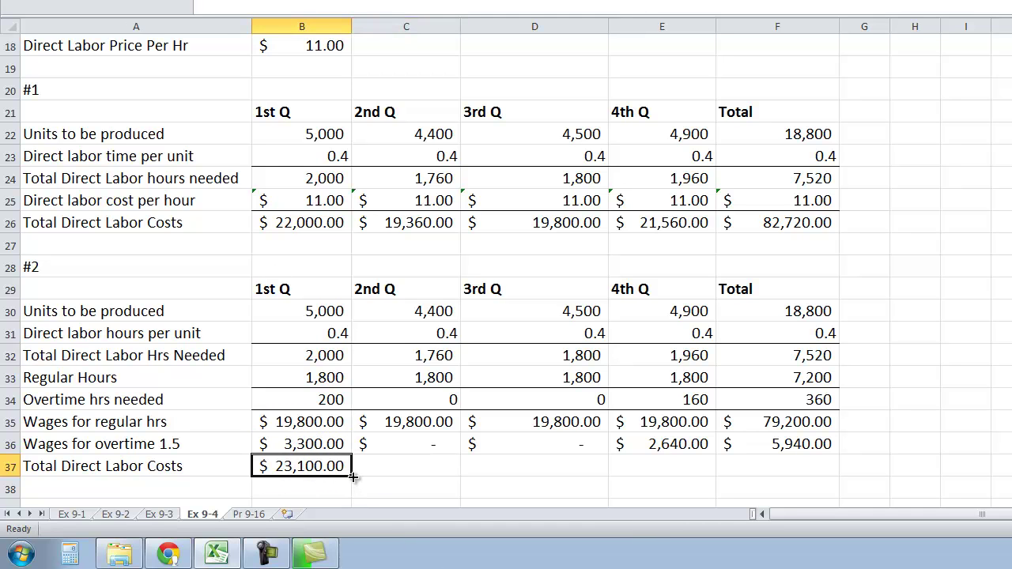
left_click_drag(353, 476, 783, 480)
left_click(780, 473)
left_click(703, 460)
left_click(762, 464)
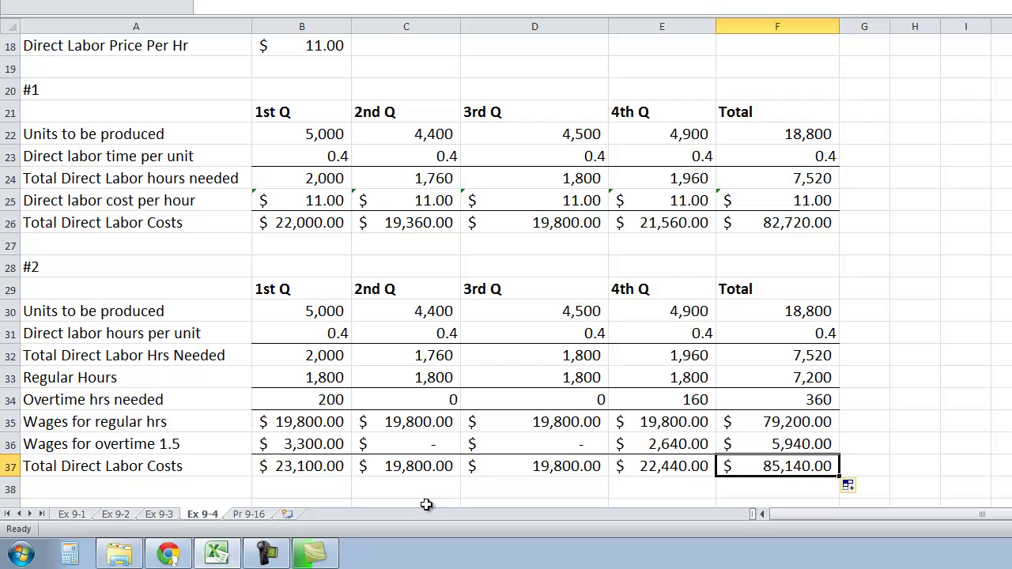
- Apply a top and double bottom border to the total direct labor costs in B37:F37
left_click_drag(326, 463, 783, 473)
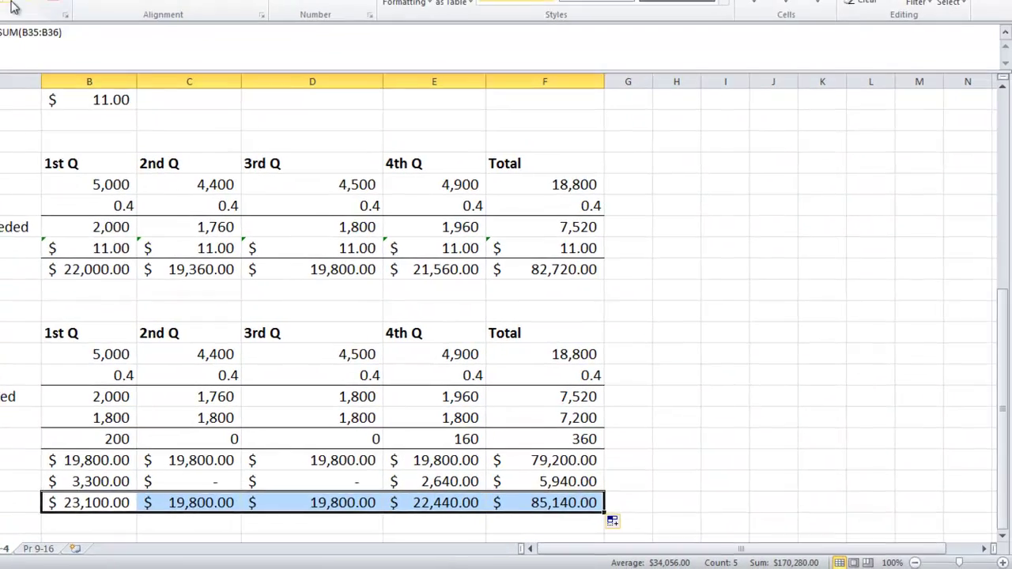
left_click(0, 0)
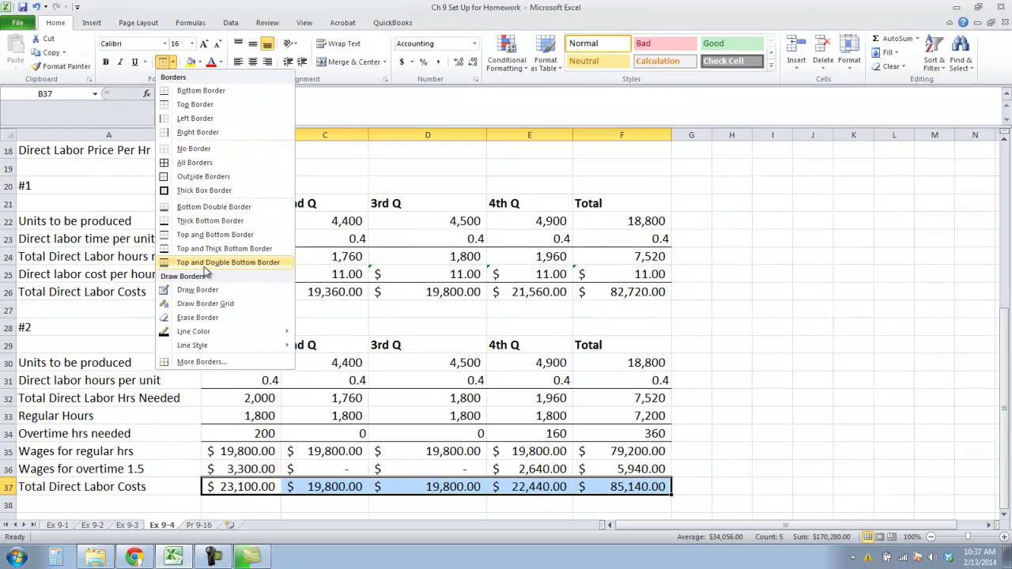
left_click(211, 263)
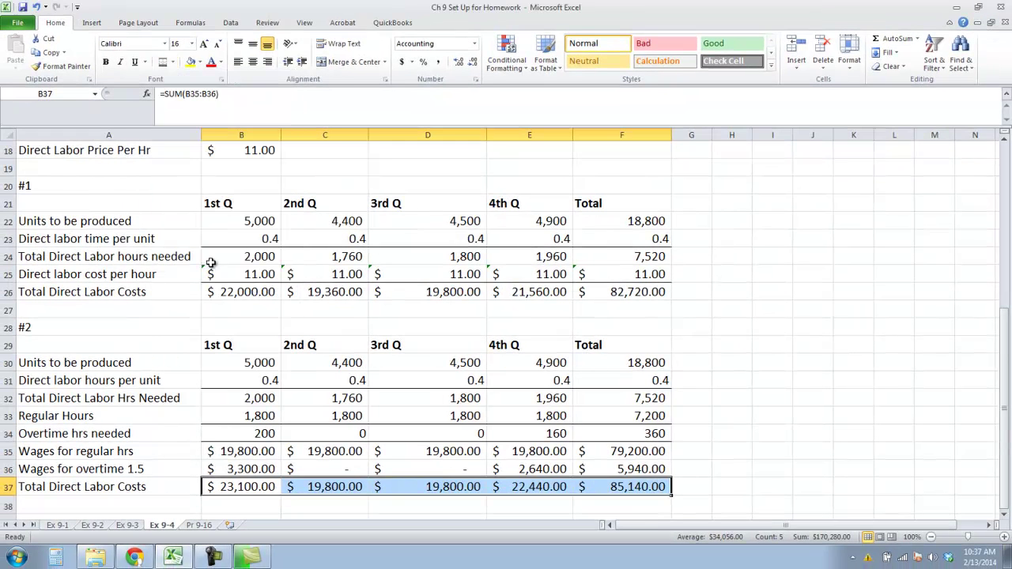
- Compare requirement 2's total direct labor cost in F37 with requirement 1's total in F26
left_click(688, 489)
key("Left")
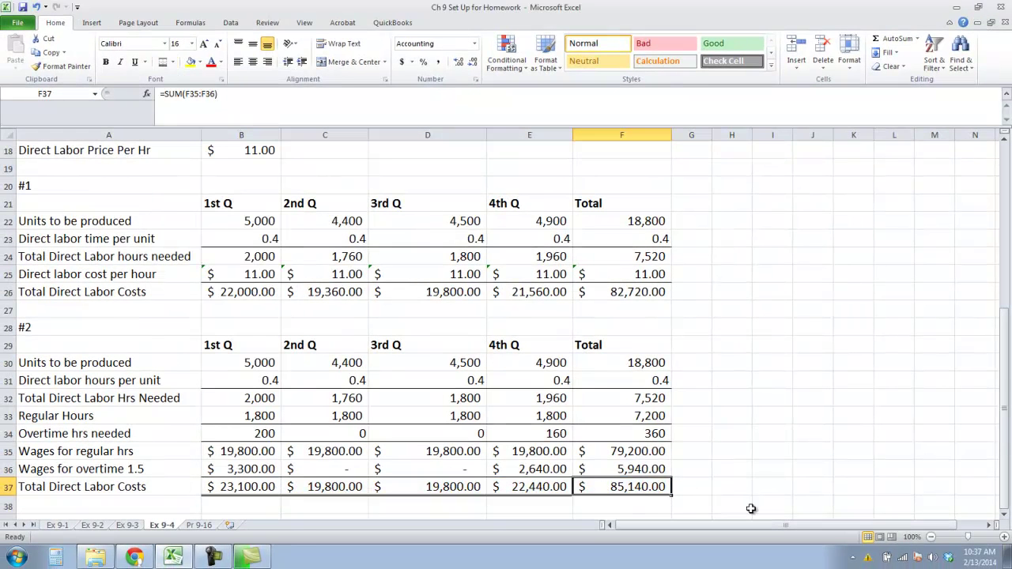
left_click(631, 291)
scroll(660, 399, "down", 2)
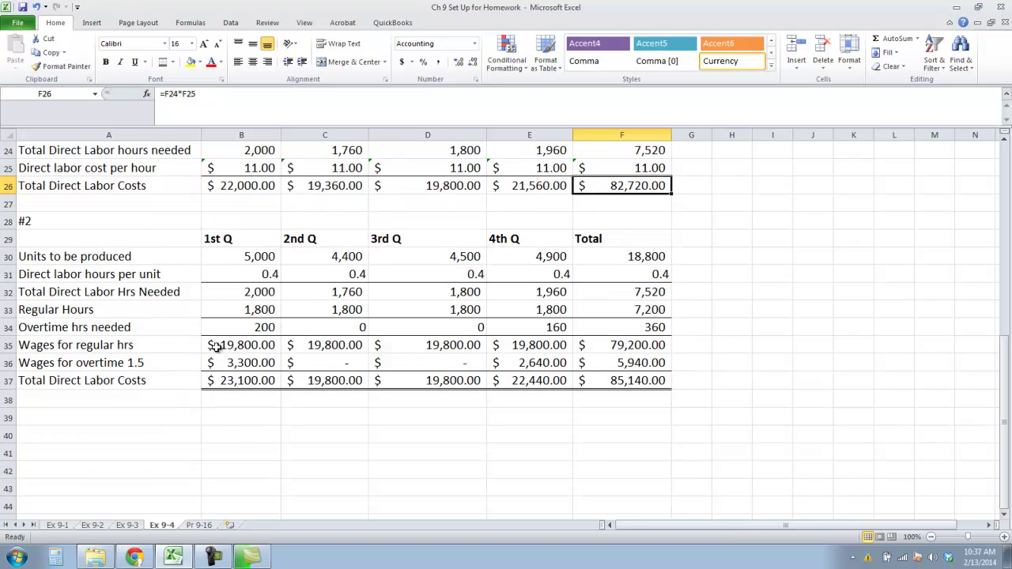